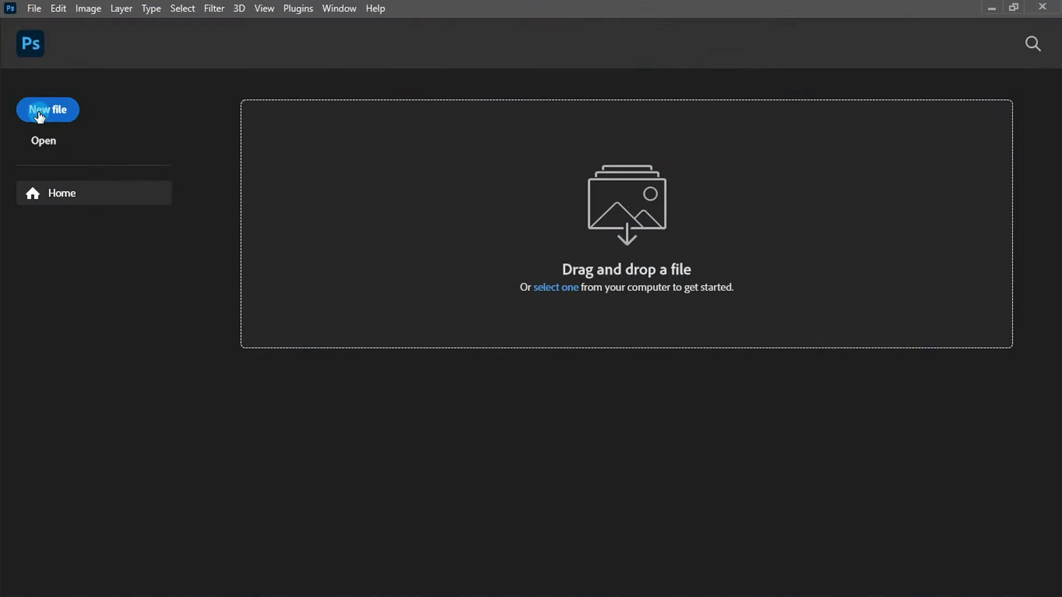
Create a new 1080×1080 px document named 'Samsung Galaxy Social Media Post Design'
{"action": "left_click", "coordinate": [37, 110]}
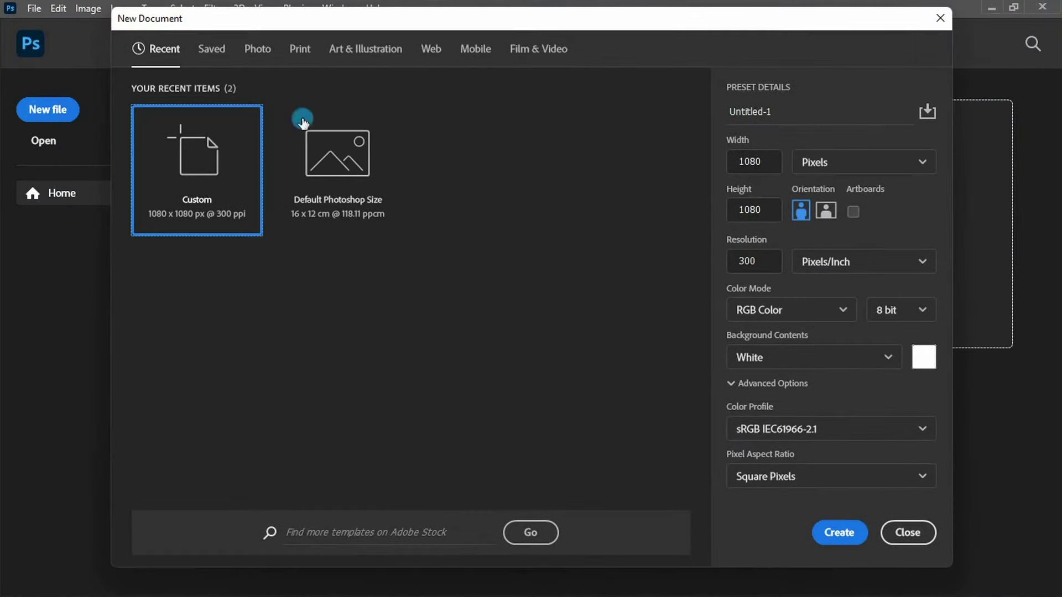
{"action": "left_click_drag", "start_coordinate": [766, 111], "coordinate": [719, 115]}
{"action": "type", "text": "Samsung Galaxy Social Media Post Design"}
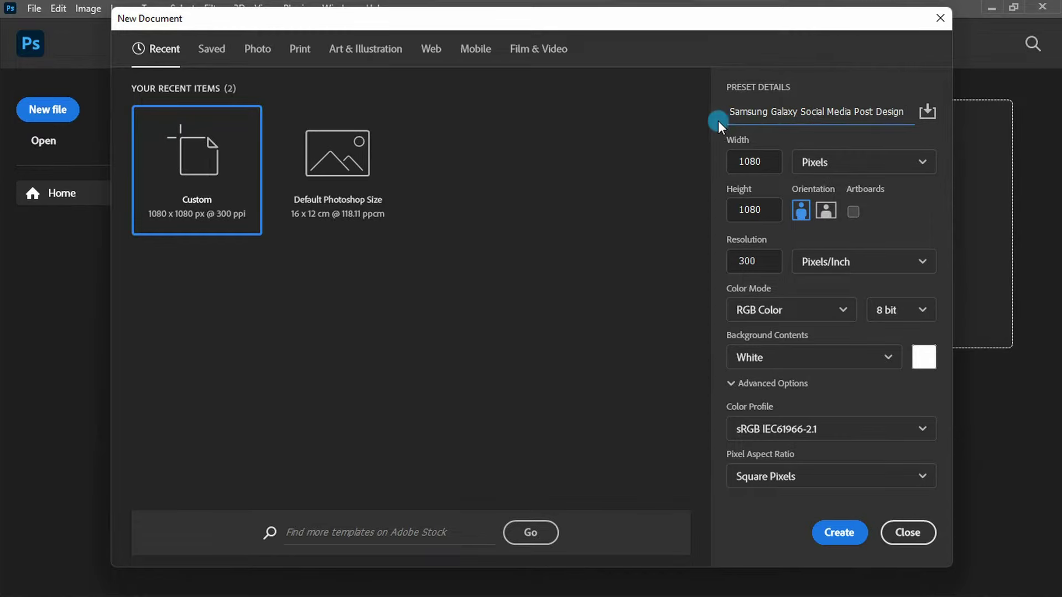
{"action": "left_click", "coordinate": [838, 529]}
Add a guide layout with 50 px margins and unlock the background as Layer 0
{"action": "left_click", "coordinate": [271, 11]}
{"action": "mouse_move", "coordinate": [280, 417]}
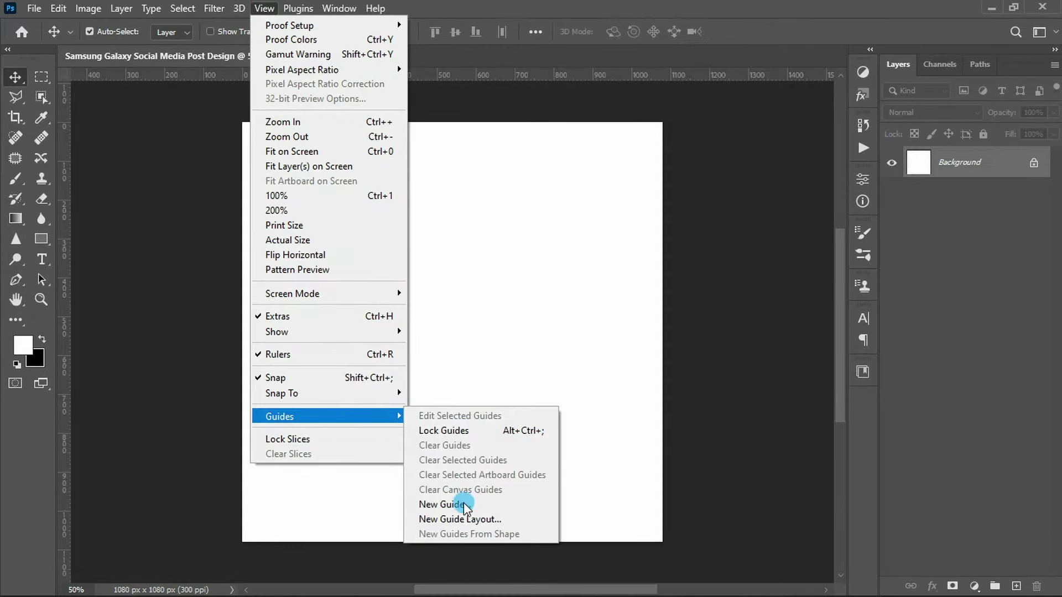
{"action": "left_click", "coordinate": [468, 519]}
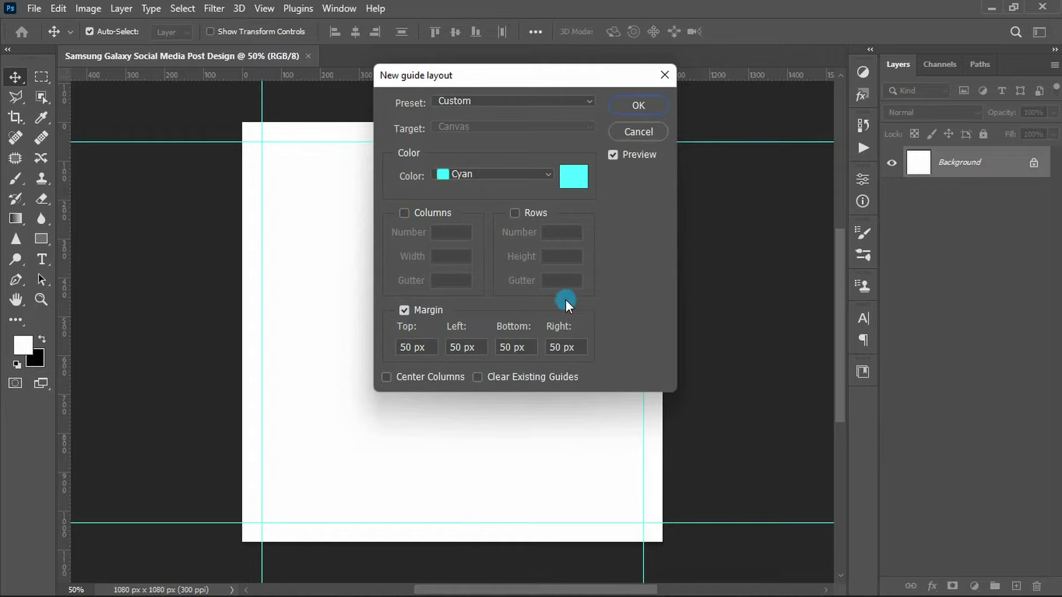
{"action": "left_click", "coordinate": [625, 111]}
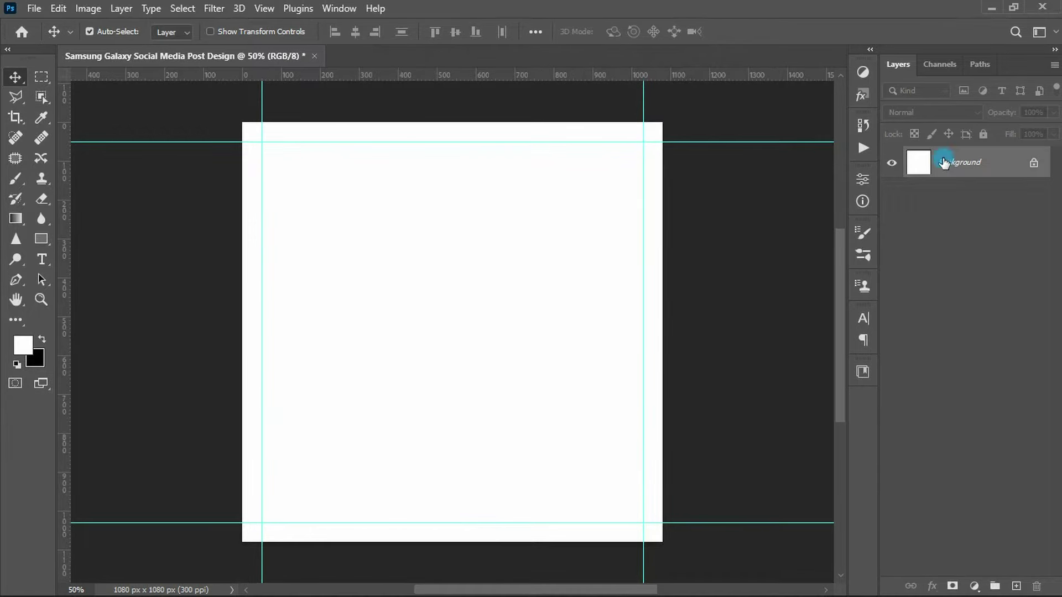
{"action": "left_click", "coordinate": [1033, 166]}
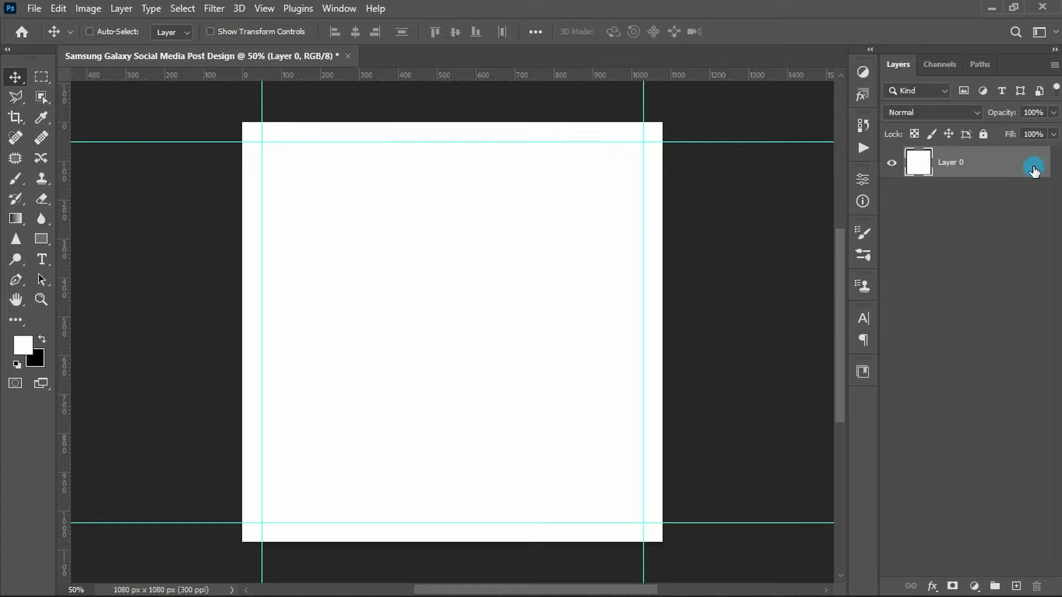
Fill the layer black and add a radial Gradient Fill layer
{"action": "key", "text": "ctrl+BackSpace"}
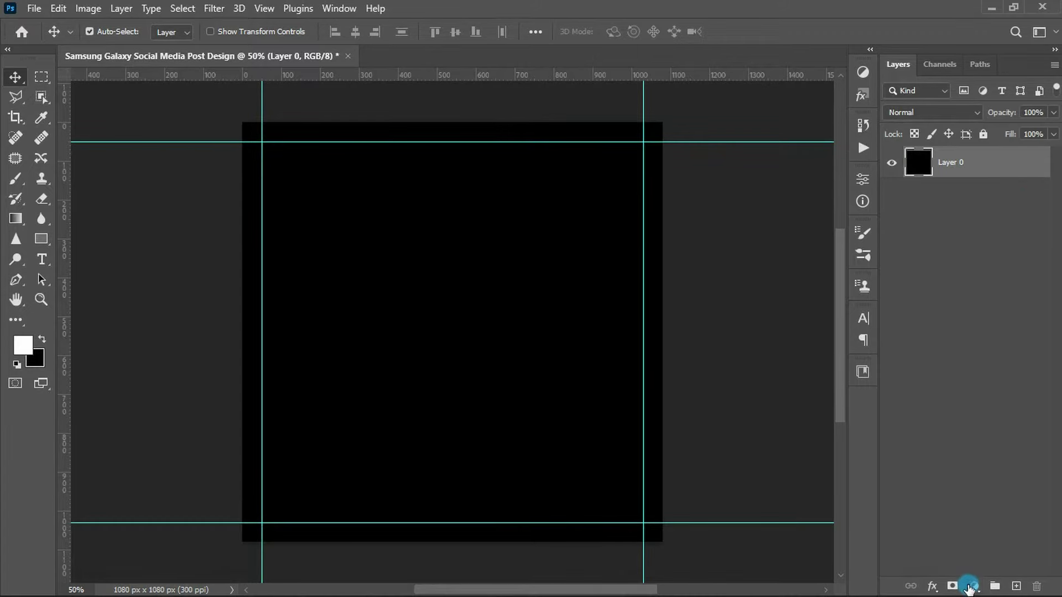
{"action": "left_click", "coordinate": [973, 585]}
{"action": "left_click", "coordinate": [973, 324]}
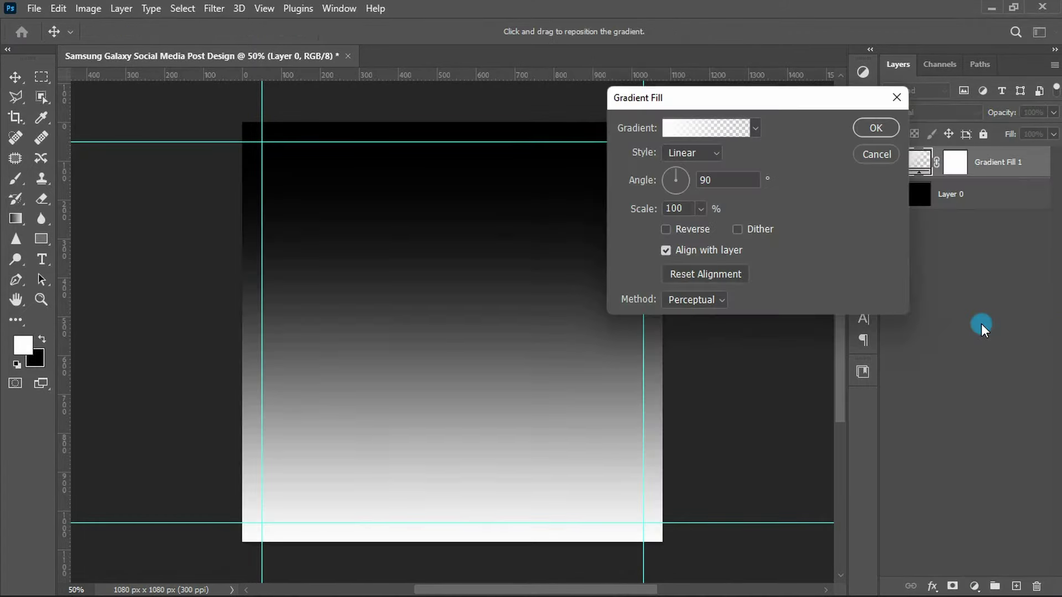
{"action": "left_click", "coordinate": [713, 159]}
{"action": "left_click", "coordinate": [701, 178]}
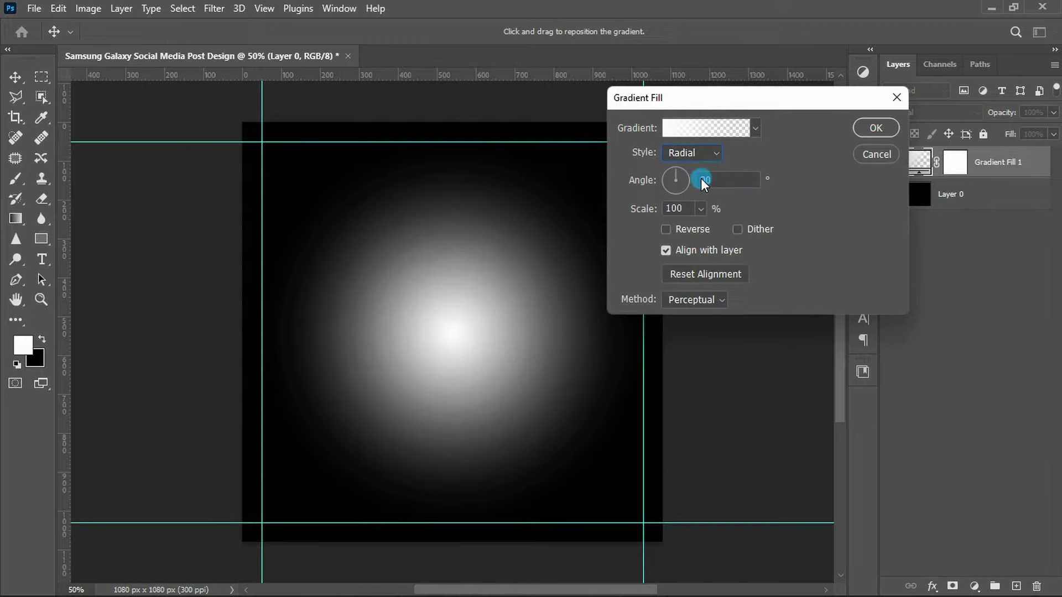
Edit the gradient to run from opaque white to light blue 2ba8ff
{"action": "left_click", "coordinate": [708, 128]}
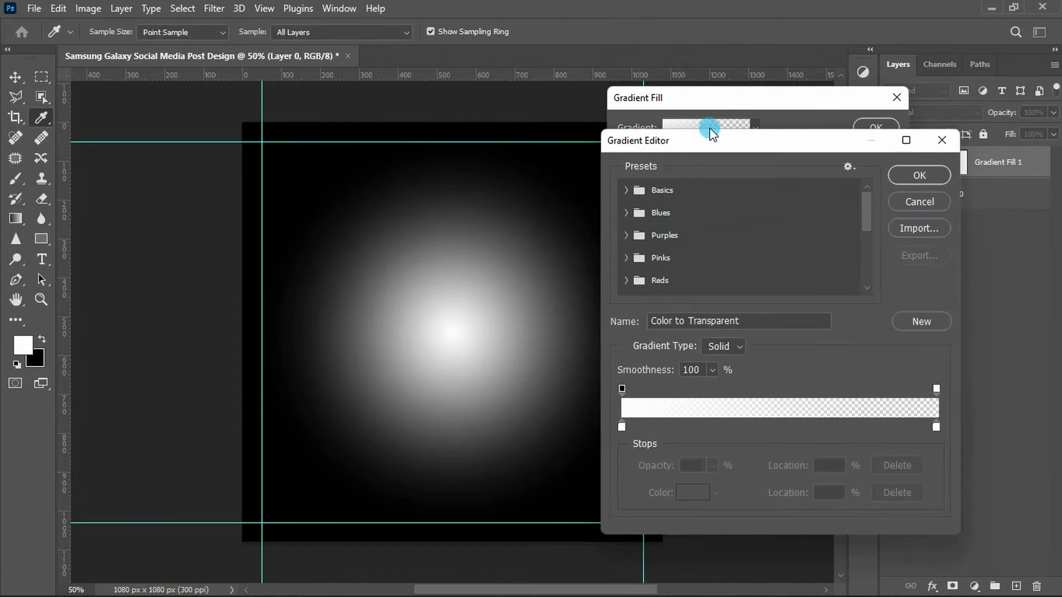
{"action": "left_click", "coordinate": [936, 389]}
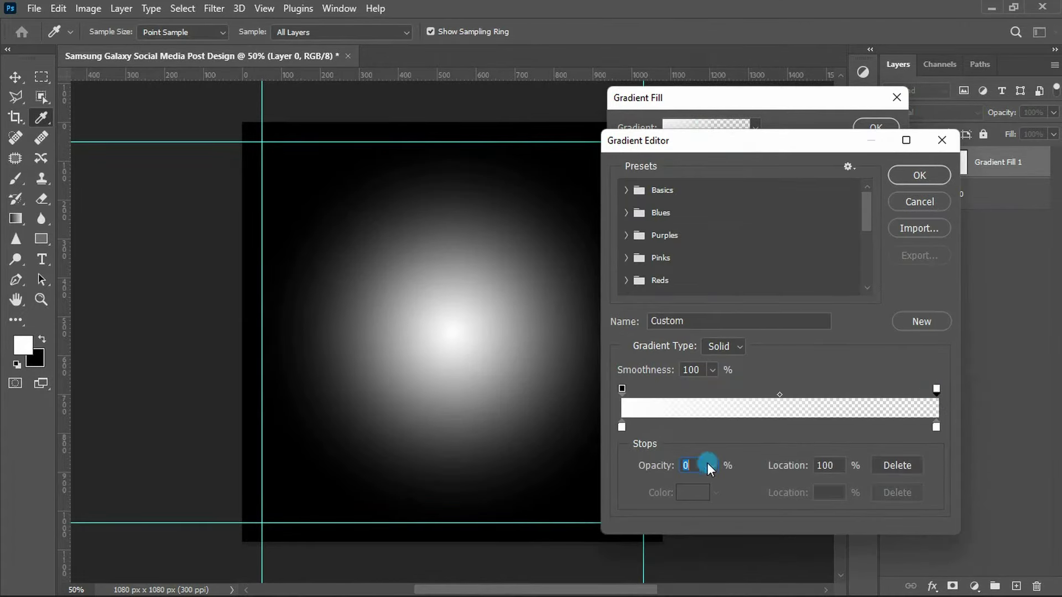
{"action": "type", "text": "100"}
{"action": "key", "text": "Return"}
{"action": "left_click", "coordinate": [935, 426]}
{"action": "left_click", "coordinate": [697, 492]}
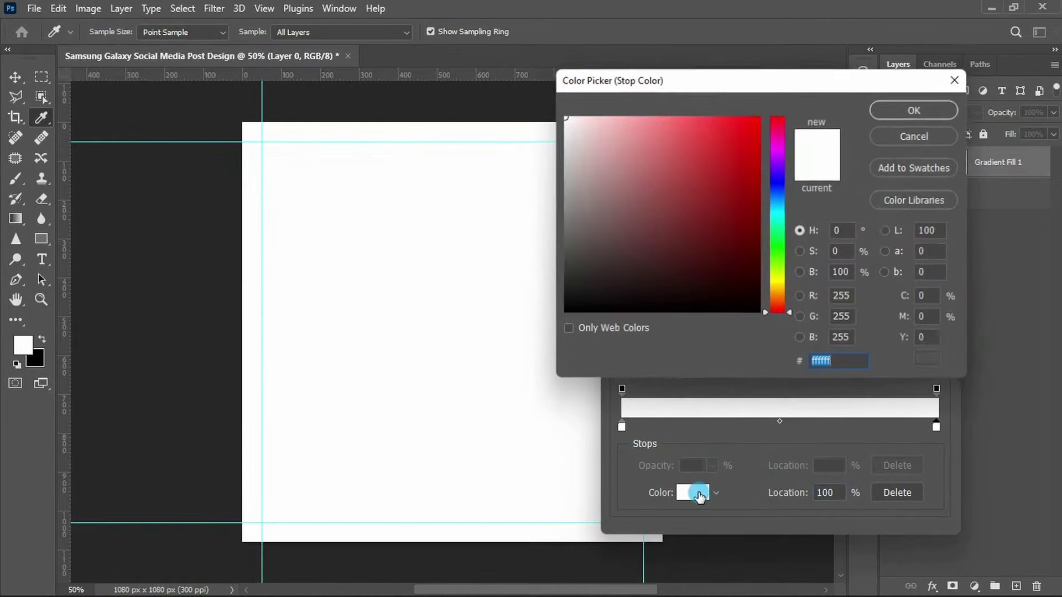
{"action": "left_click", "coordinate": [778, 201]}
{"action": "left_click_drag", "start_coordinate": [743, 150], "coordinate": [755, 107]}
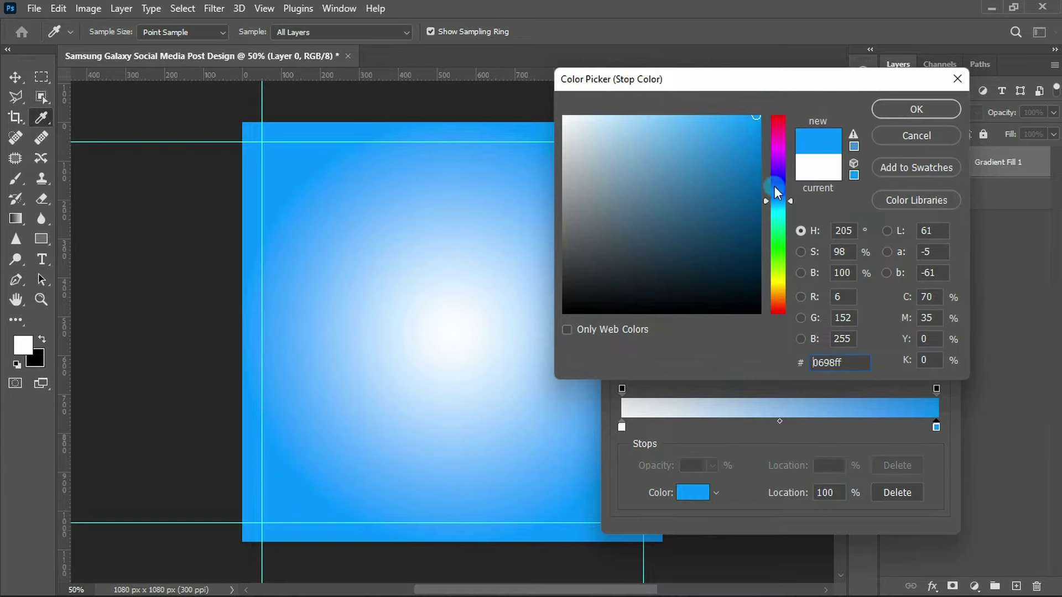
{"action": "left_click", "coordinate": [740, 114]}
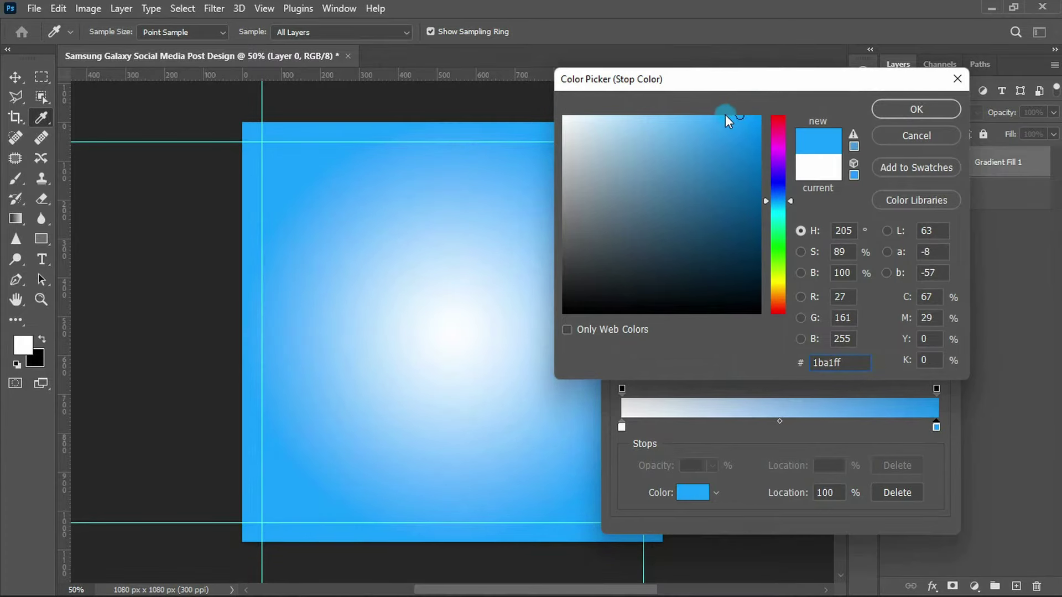
{"action": "left_click", "coordinate": [726, 114]}
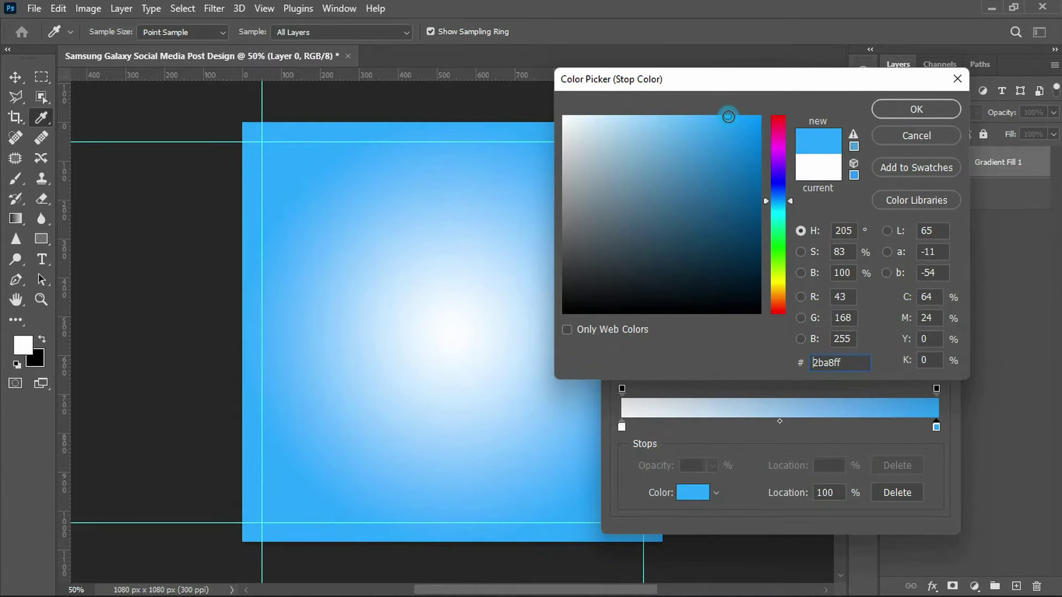
{"action": "left_click", "coordinate": [891, 109]}
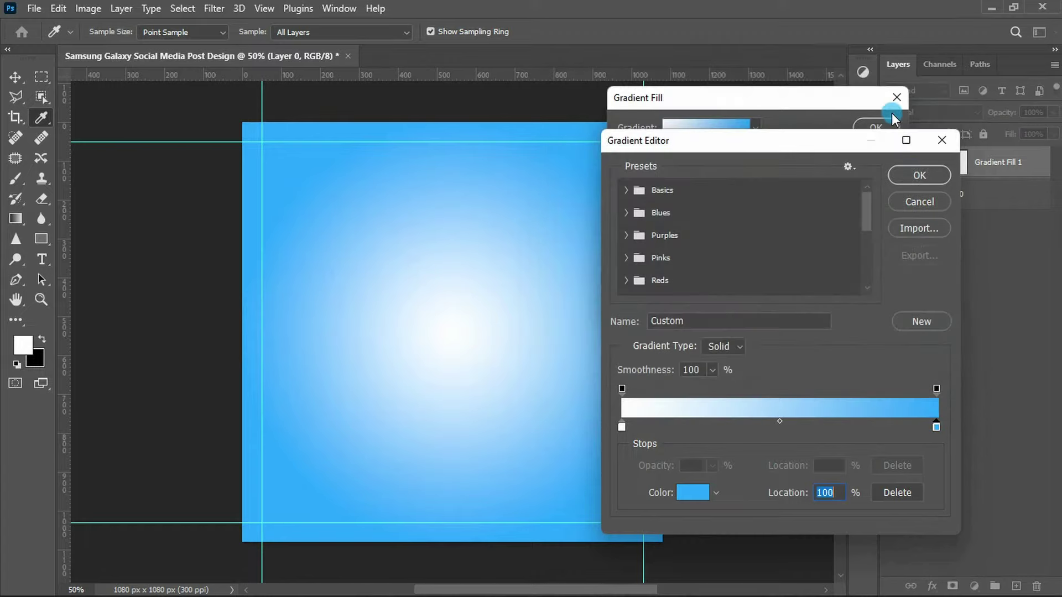
{"action": "left_click", "coordinate": [917, 174]}
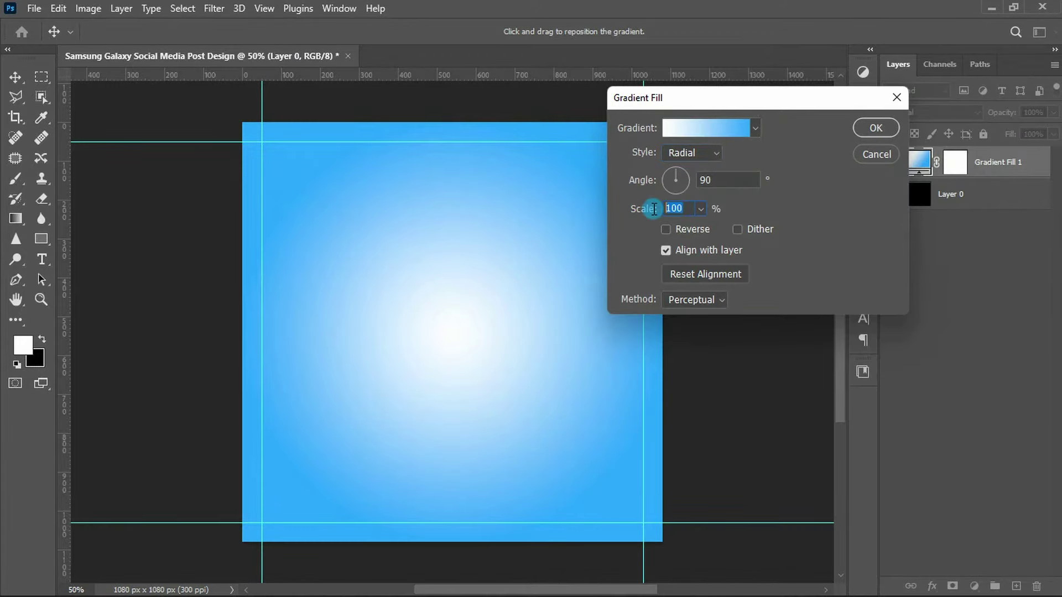
Set the gradient scale to 170%, apply it, and rasterize Gradient Fill 1
{"action": "type", "text": "170"}
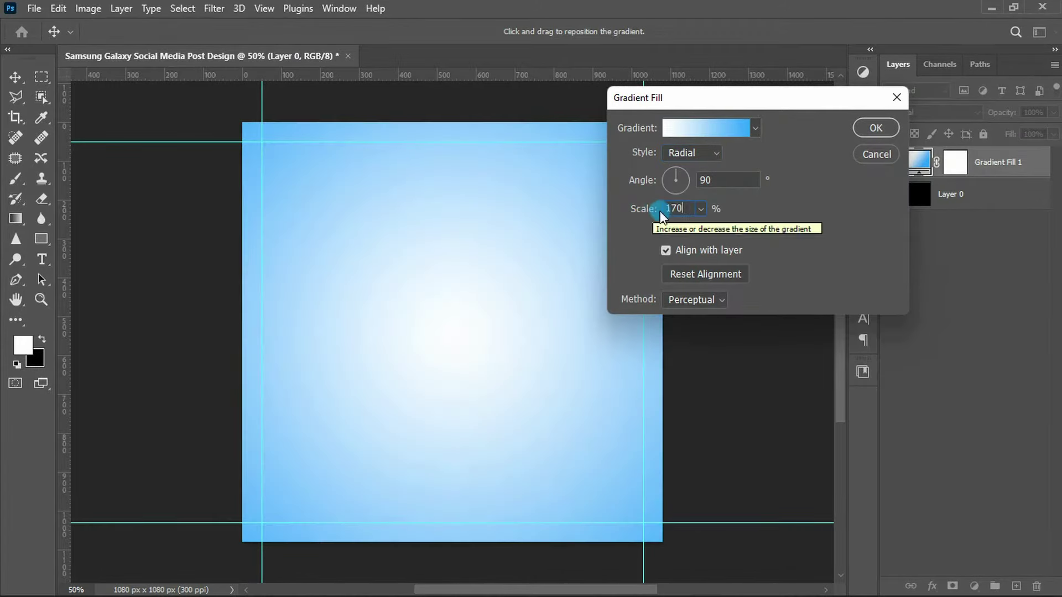
{"action": "left_click", "coordinate": [867, 127]}
{"action": "left_click", "coordinate": [983, 163]}
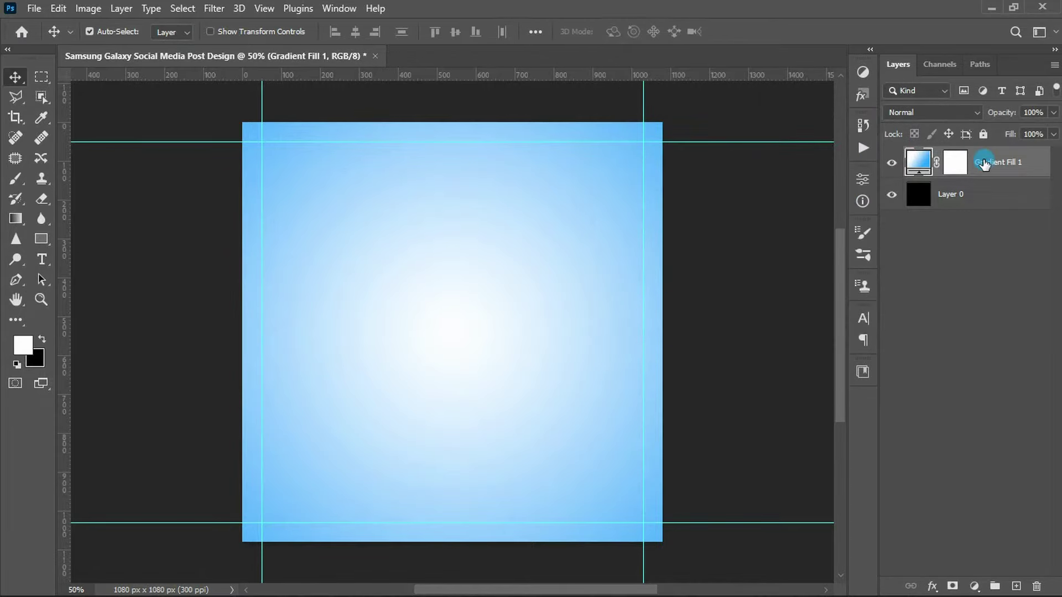
{"action": "right_click", "coordinate": [984, 163]}
{"action": "left_click", "coordinate": [839, 261]}
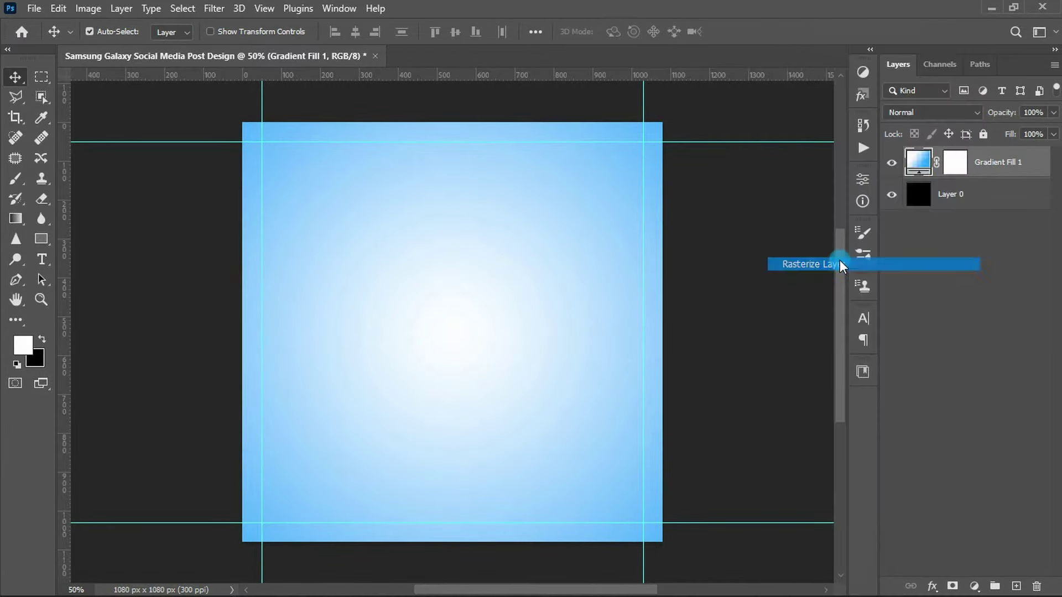
Squash the gradient into a thin horizontal band in the lower canvas
{"action": "key", "text": "ctrl+t"}
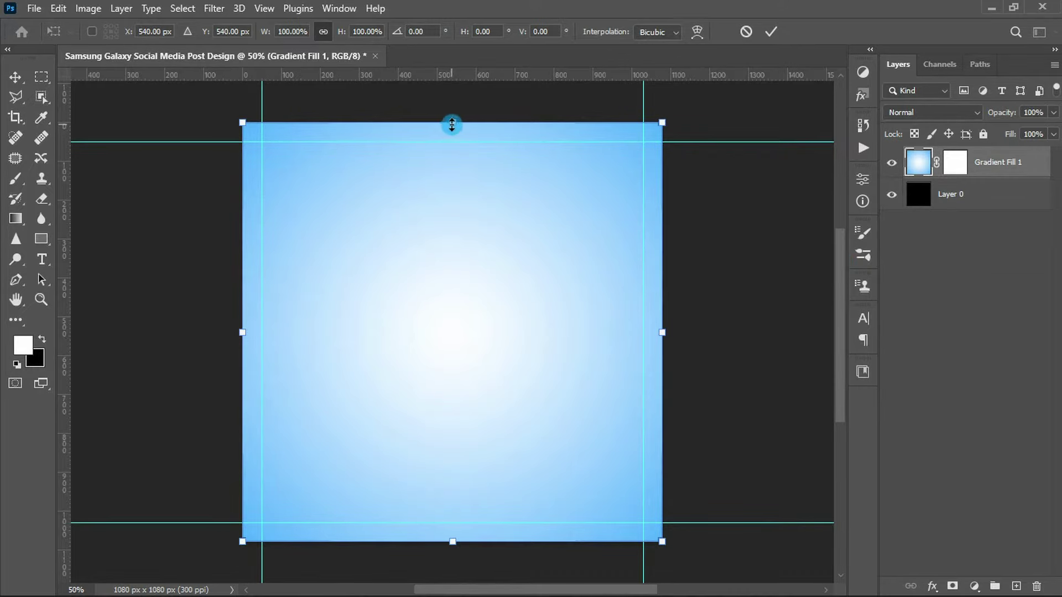
{"action": "left_click_drag", "start_coordinate": [452, 125], "coordinate": [448, 289]}
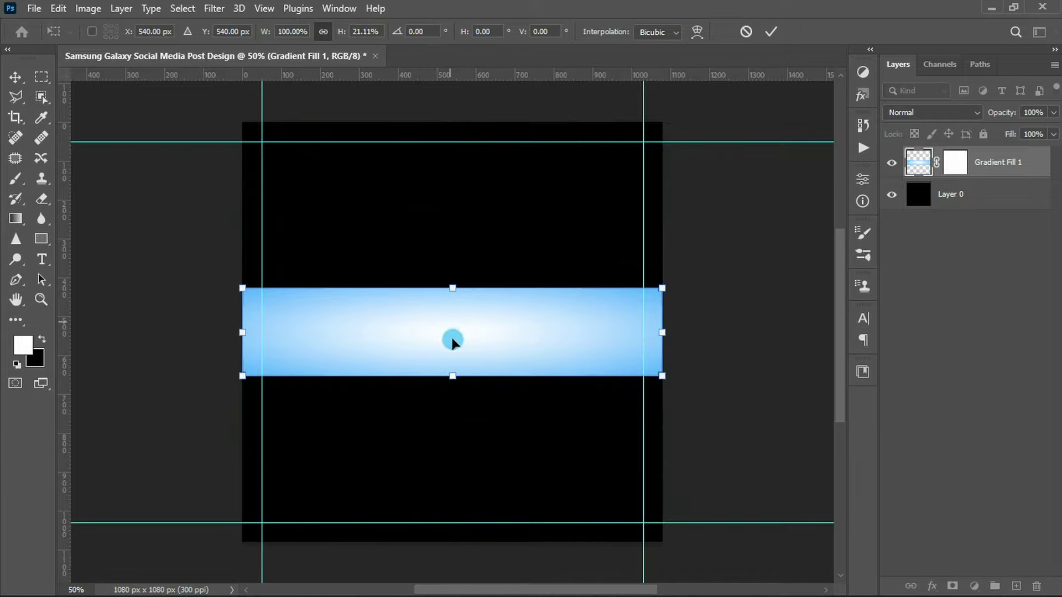
{"action": "left_click_drag", "start_coordinate": [452, 331], "coordinate": [451, 426]}
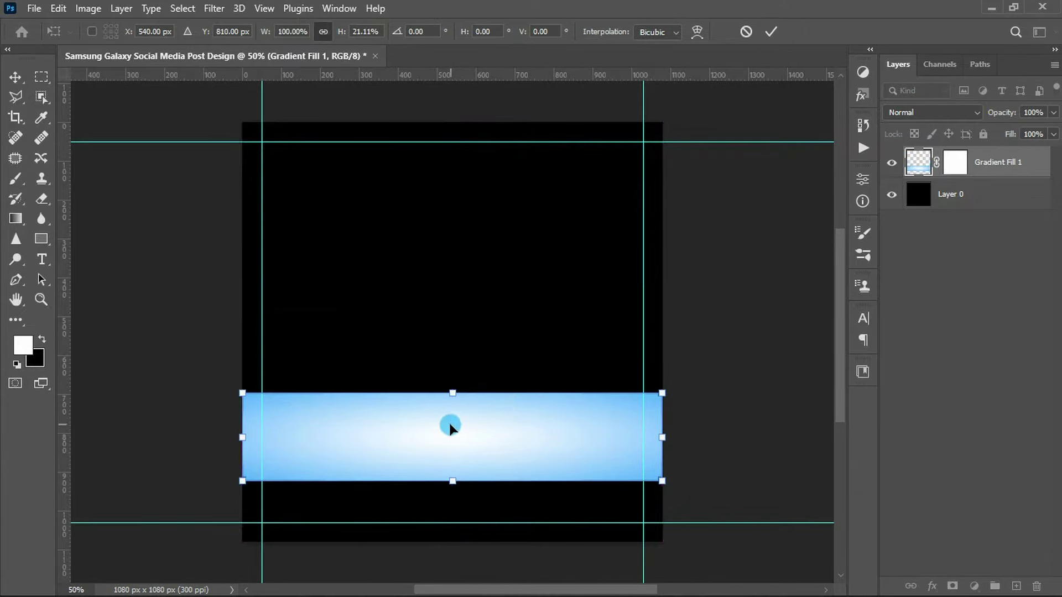
{"action": "key", "text": "Return"}
Fill the layer mask black and drag a Reflected gradient to reveal a soft band
{"action": "left_click", "coordinate": [955, 162]}
{"action": "key", "text": "ctrl+i"}
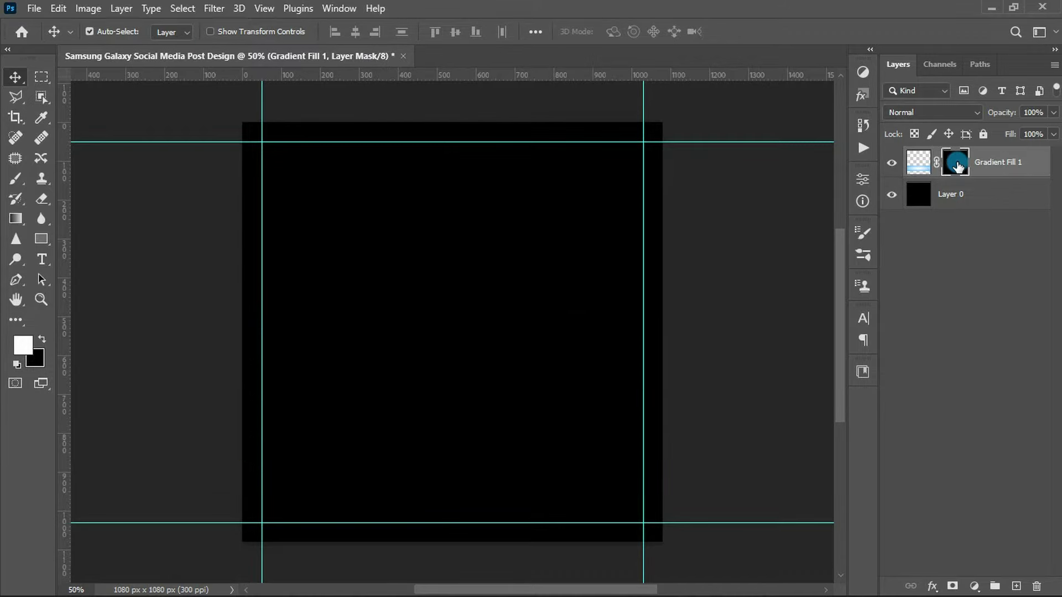
{"action": "left_click", "coordinate": [15, 220]}
{"action": "left_click", "coordinate": [238, 32]}
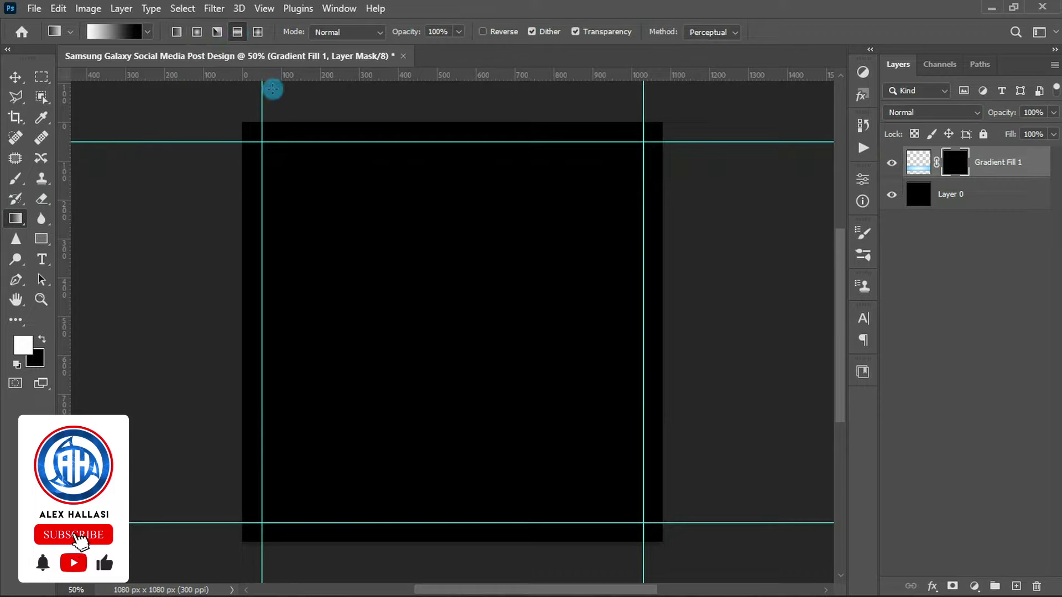
{"action": "left_click_drag", "start_coordinate": [442, 446], "coordinate": [443, 410]}
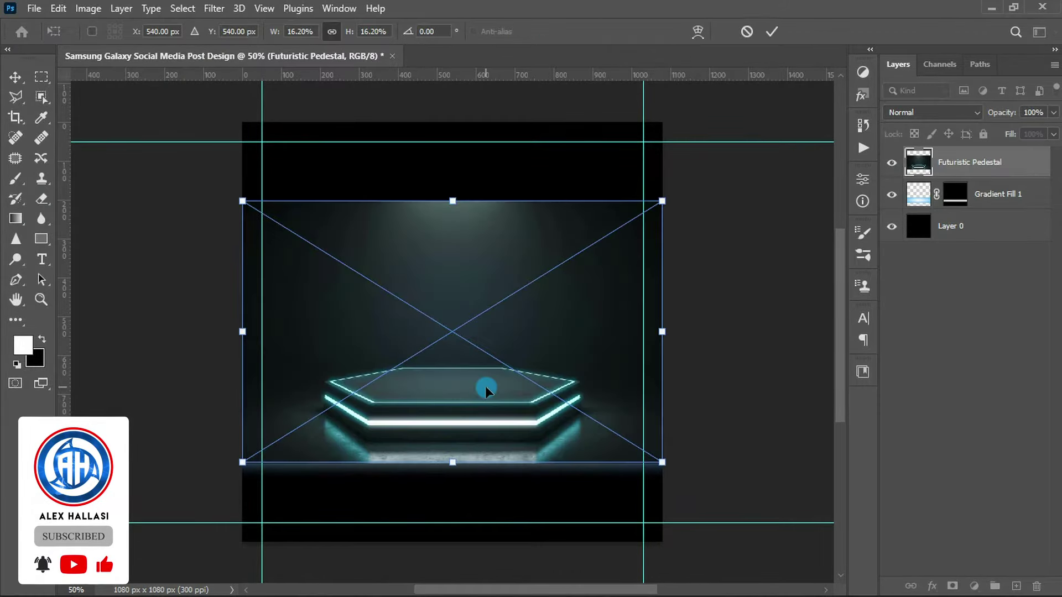
Place the Futuristic Pedestal image and choose the Polygonal Lasso Tool
{"action": "key", "text": "Return"}
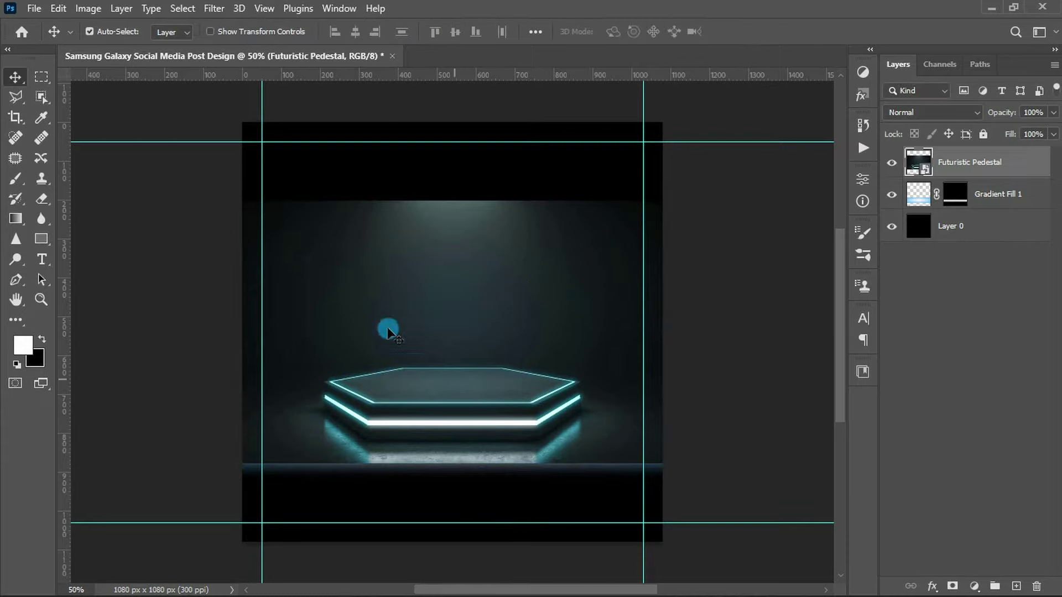
{"action": "left_click", "coordinate": [15, 97]}
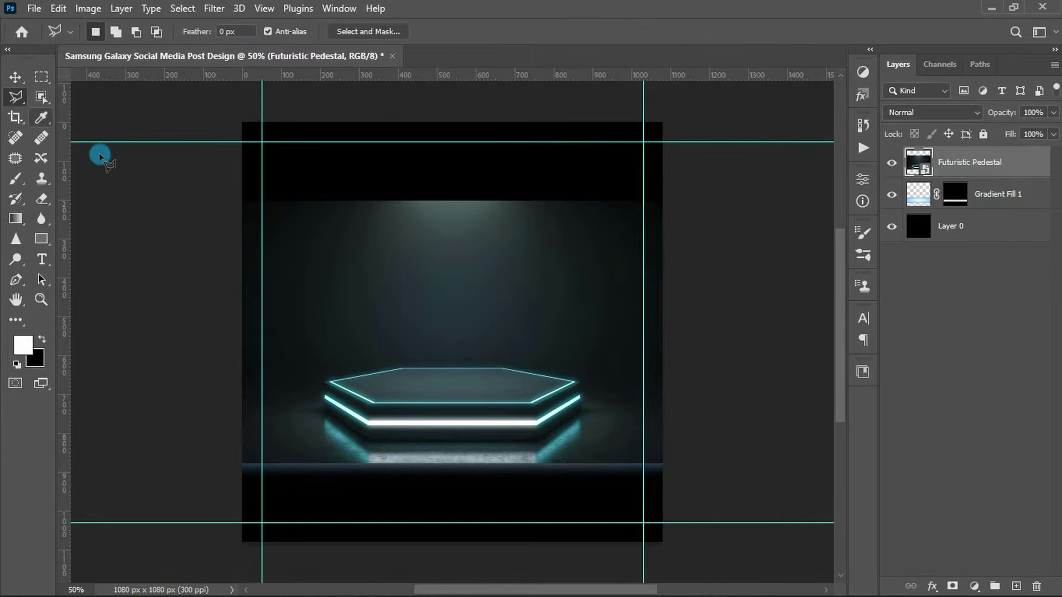
{"action": "scroll", "coordinate": [323, 373], "scroll_direction": "up", "scroll_amount": 2}
{"action": "scroll", "coordinate": [335, 403], "scroll_direction": "up", "scroll_amount": 2}
{"action": "scroll", "coordinate": [334, 408], "scroll_direction": "down", "scroll_amount": 1}
{"action": "scroll", "coordinate": [334, 407], "scroll_direction": "up", "scroll_amount": 1}
Trace a polygonal selection around the hexagonal pedestal, then fit the image to view
{"action": "left_click", "coordinate": [312, 359]}
{"action": "left_click", "coordinate": [312, 495]}
{"action": "left_click", "coordinate": [386, 529]}
{"action": "left_click", "coordinate": [746, 534]}
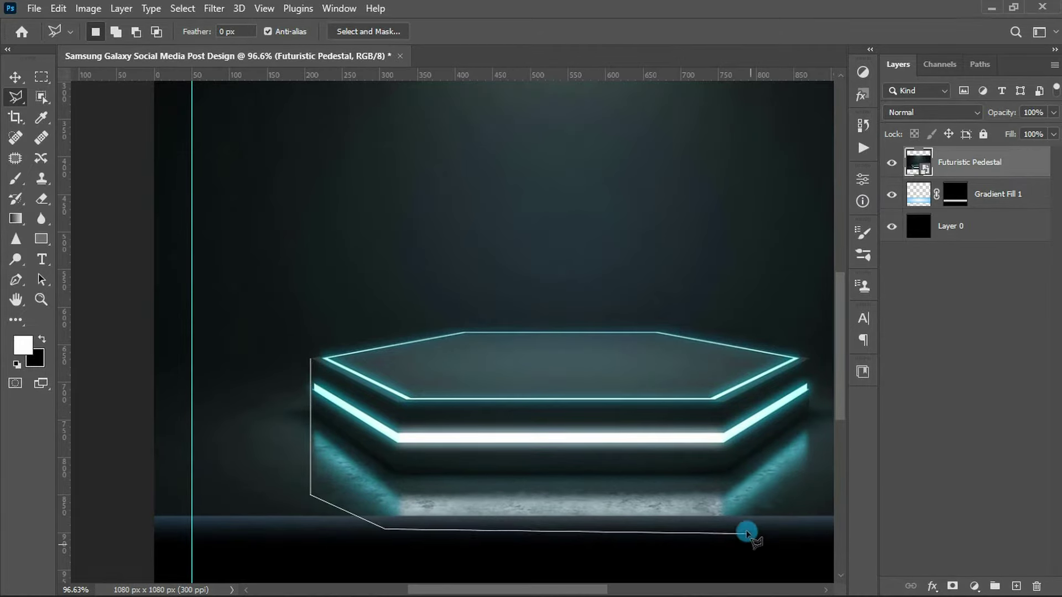
{"action": "left_click", "coordinate": [809, 468]}
{"action": "left_click", "coordinate": [810, 359]}
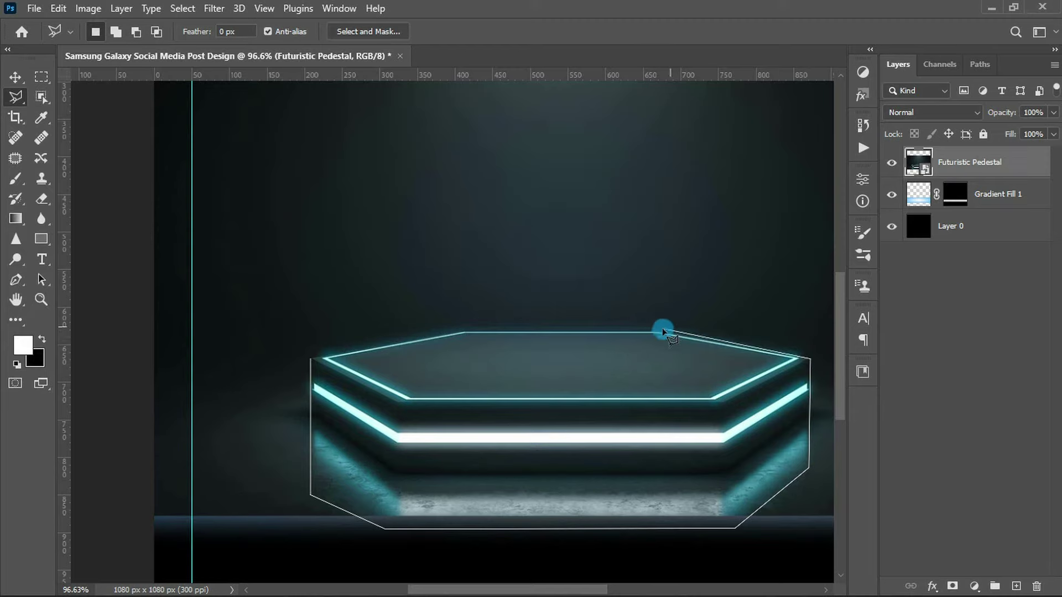
{"action": "left_click", "coordinate": [661, 332]}
{"action": "left_click", "coordinate": [463, 332]}
{"action": "left_click", "coordinate": [311, 359]}
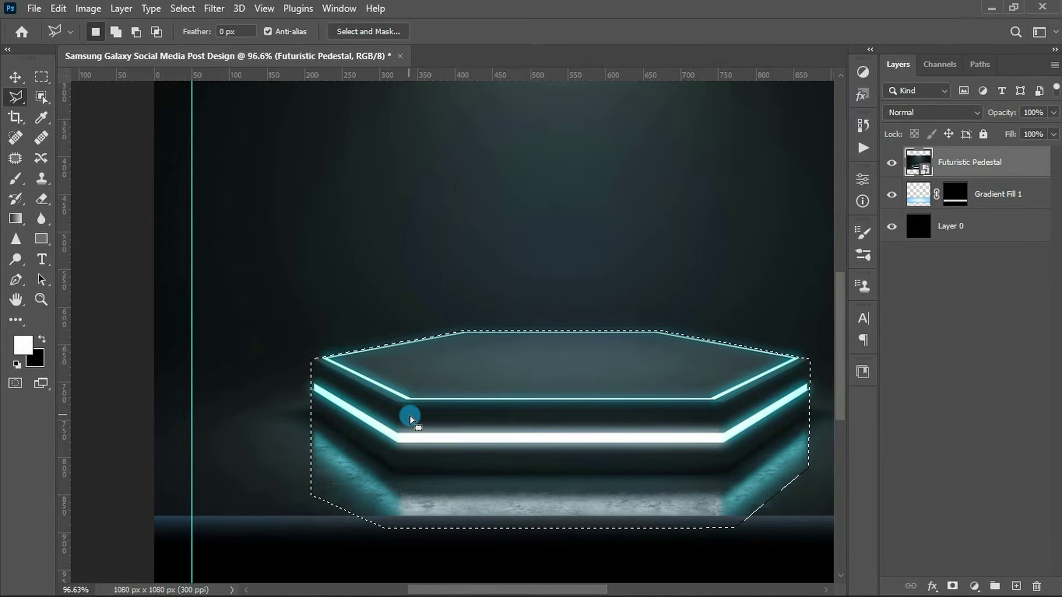
{"action": "key", "text": "ctrl+0"}
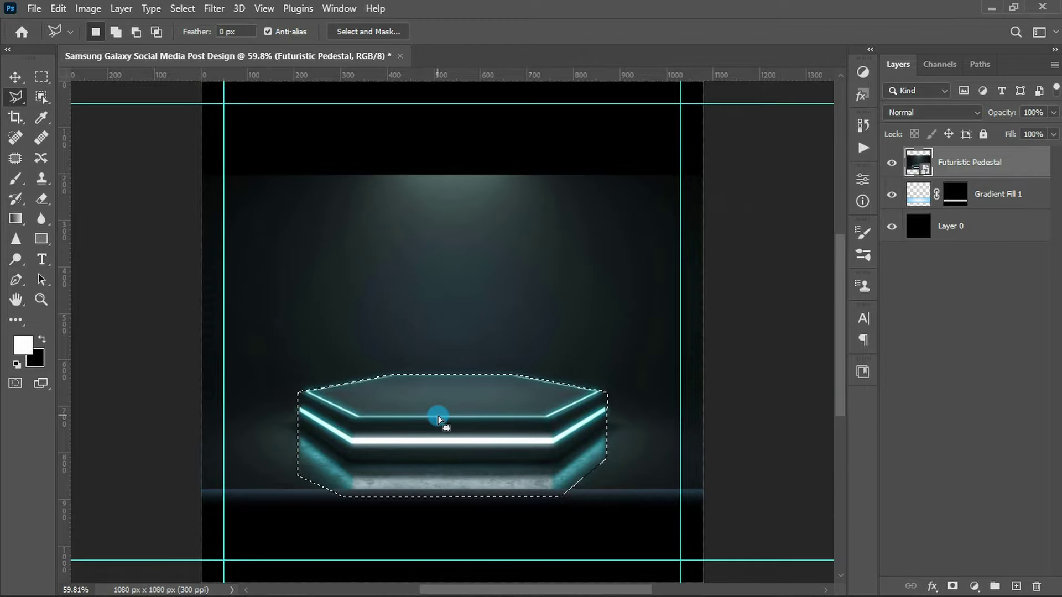
Mask the pedestal from its selection and brush away its lower-left side face
{"action": "scroll", "coordinate": [439, 420], "scroll_direction": "down", "scroll_amount": 1}
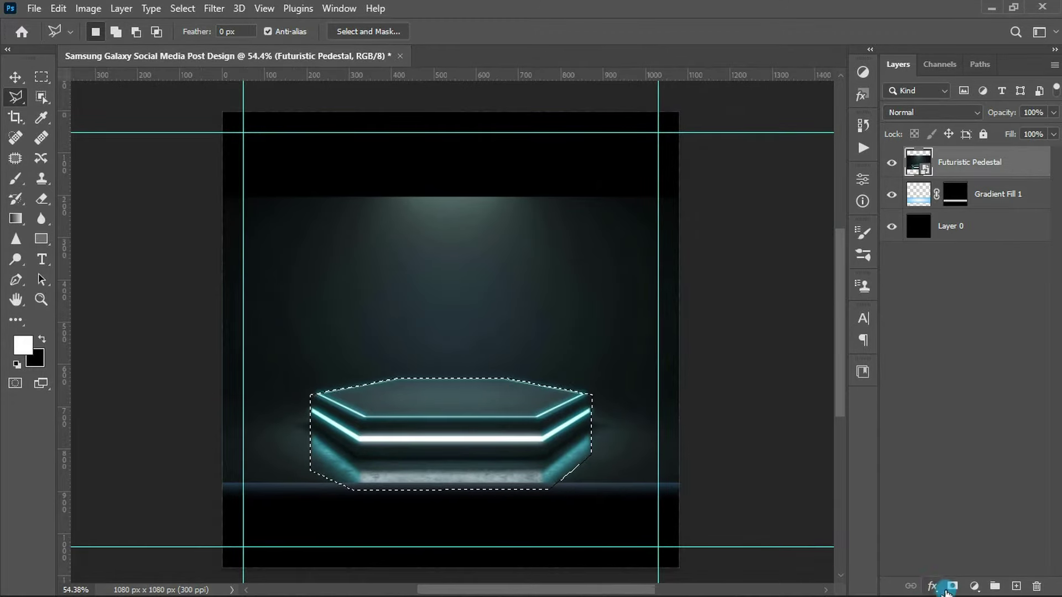
{"action": "left_click", "coordinate": [951, 588]}
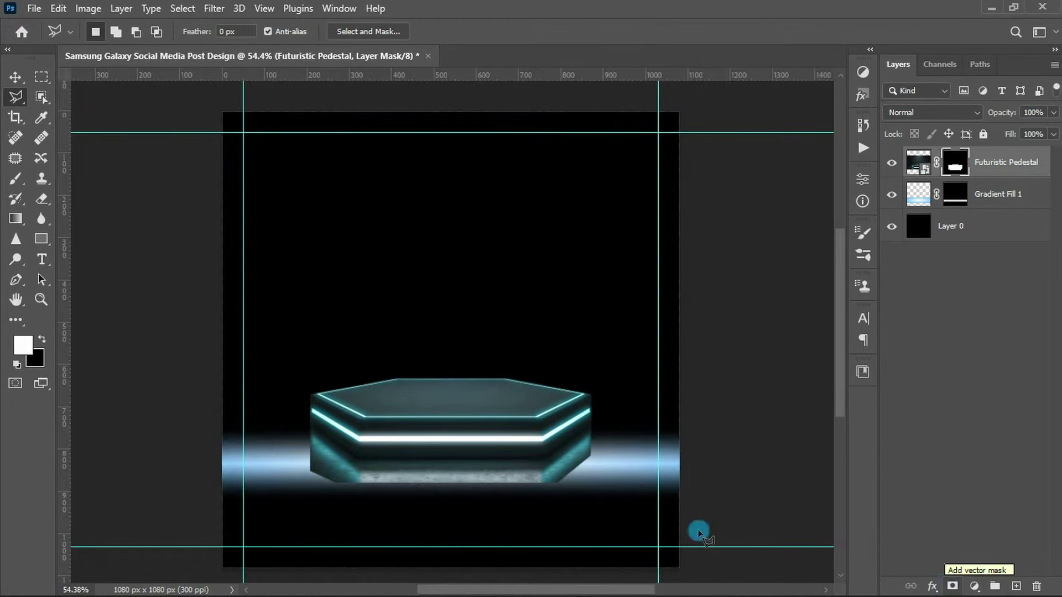
{"action": "key", "text": "b"}
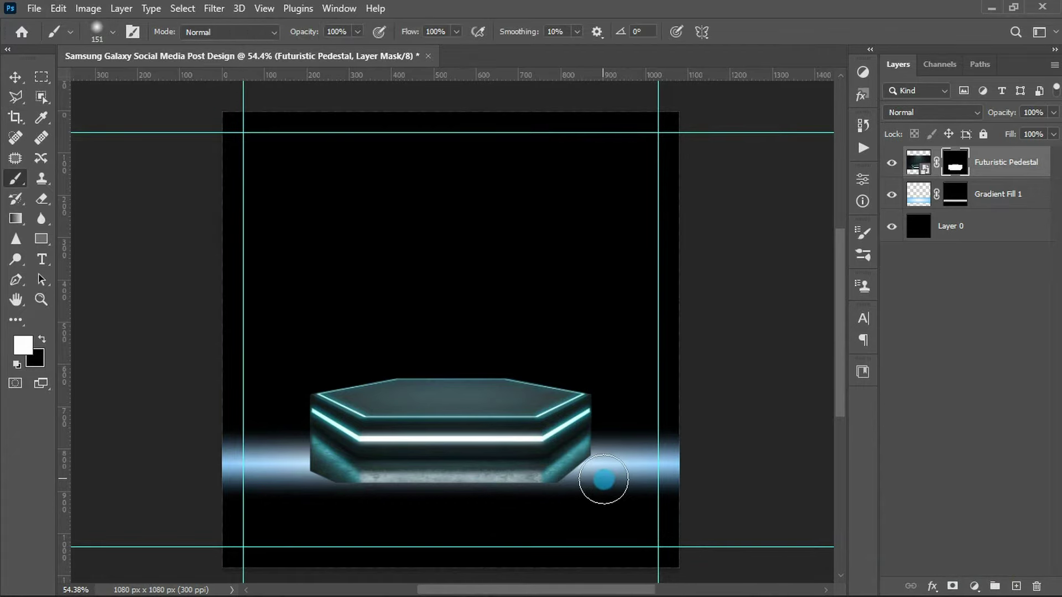
{"action": "key", "text": "x"}
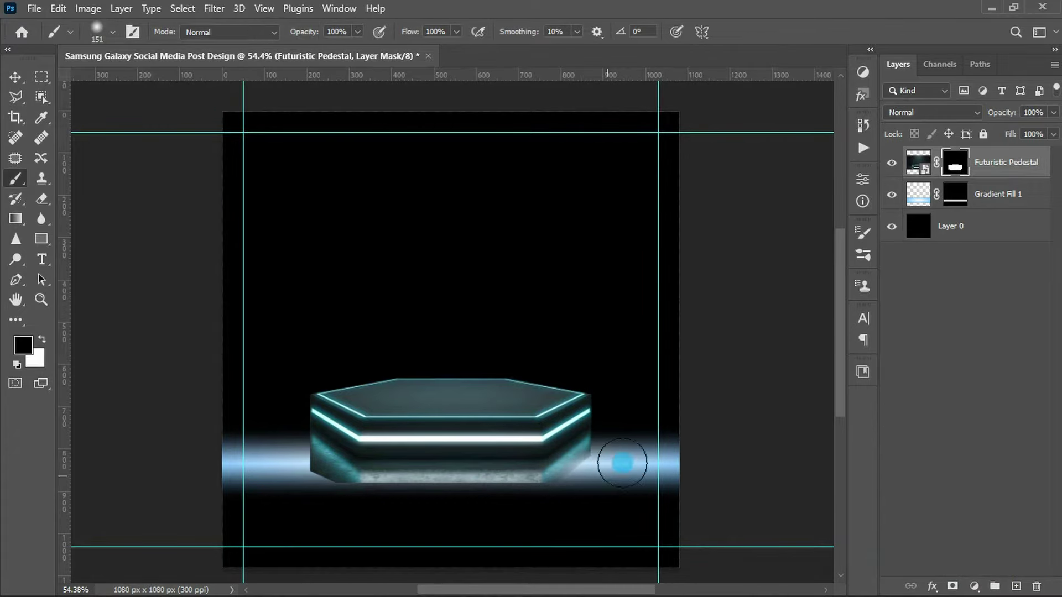
{"action": "left_click_drag", "start_coordinate": [631, 448], "coordinate": [610, 396]}
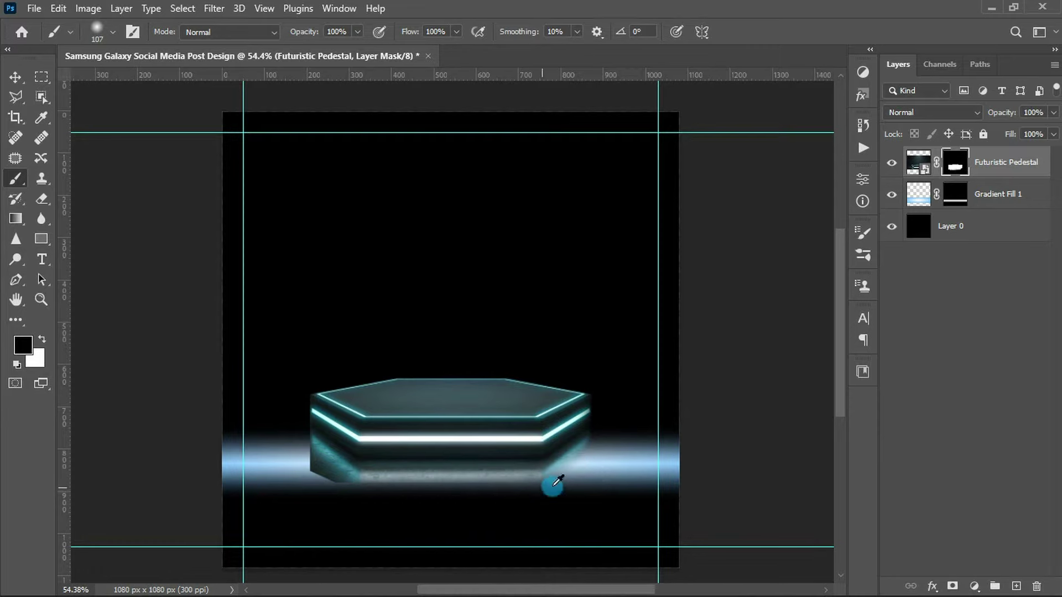
{"action": "mouse_move", "coordinate": [345, 493]}
{"action": "left_mouse_down"}
{"action": "mouse_move", "coordinate": [296, 459]}
{"action": "mouse_move", "coordinate": [271, 478]}
{"action": "left_mouse_up"}
{"action": "key", "text": "x"}
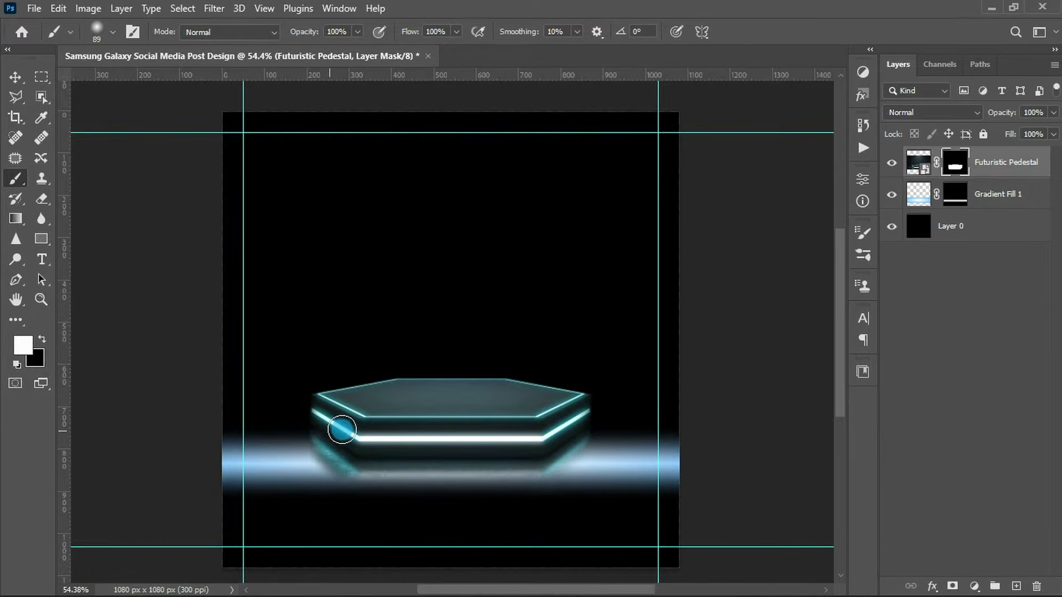
{"action": "left_click_drag", "start_coordinate": [575, 431], "coordinate": [414, 422]}
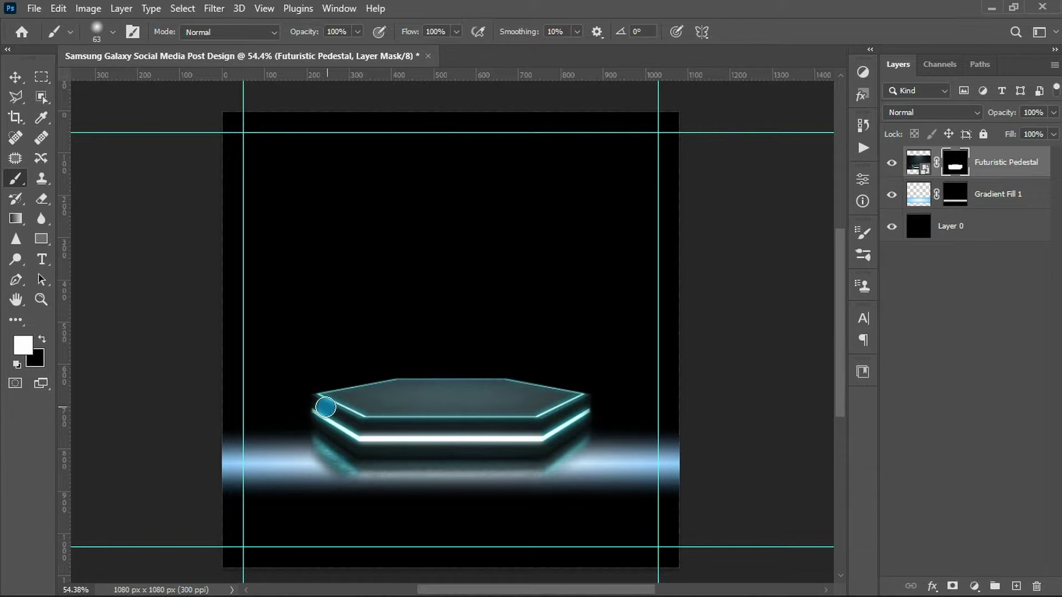
Move the pedestal 46 px down with Free Transform
{"action": "key", "text": "v"}
{"action": "key", "text": "ctrl+t"}
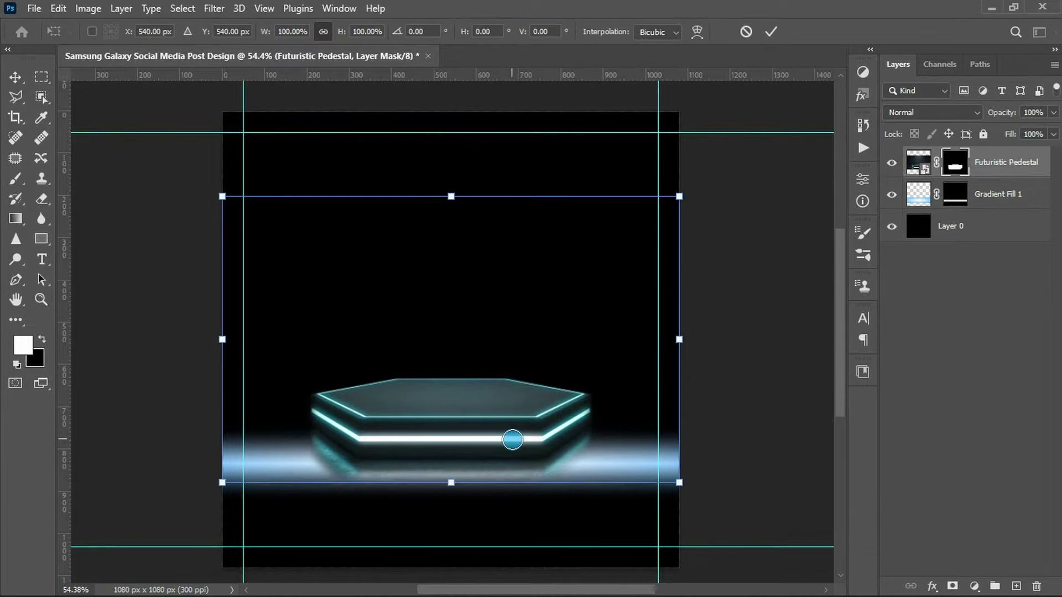
{"action": "left_click_drag", "start_coordinate": [458, 437], "coordinate": [461, 461]}
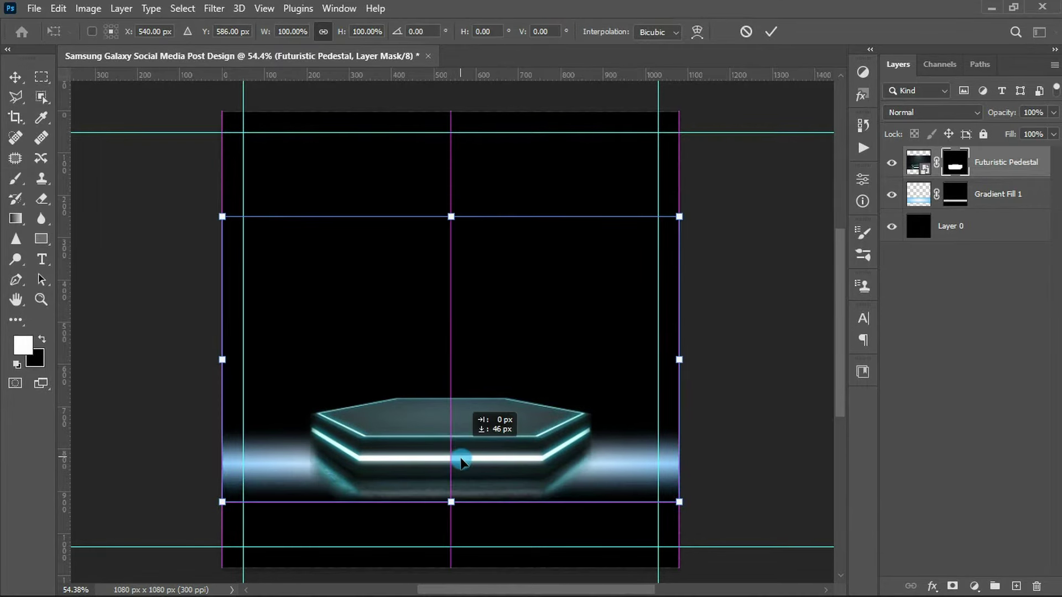
{"action": "key", "text": "Return"}
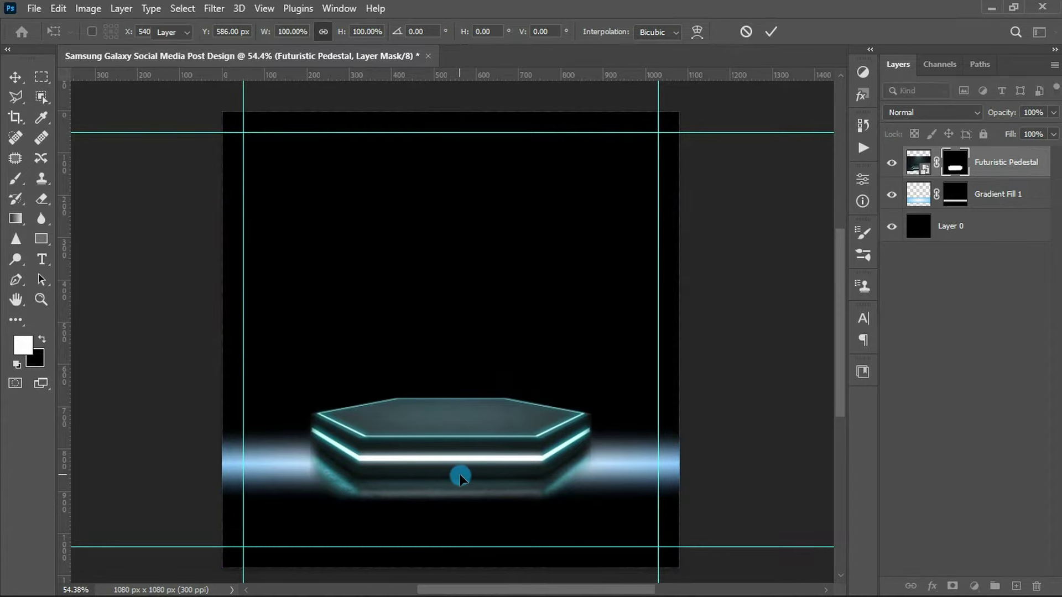
Move the Gradient Fill 1 glow band up behind the pedestal
{"action": "left_click", "coordinate": [901, 204]}
{"action": "left_click", "coordinate": [524, 481]}
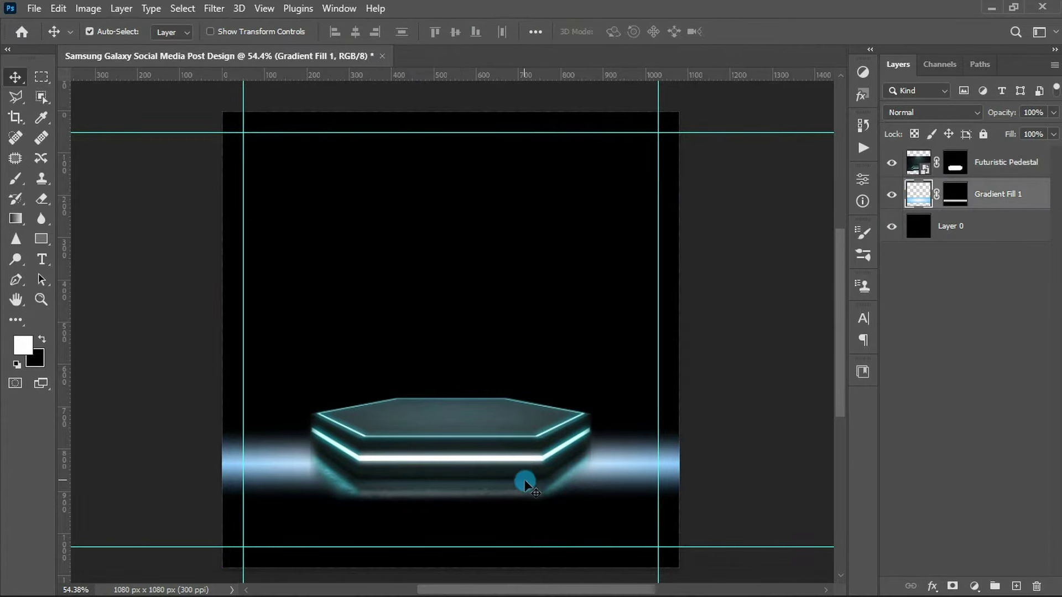
{"action": "key", "text": "ctrl+t"}
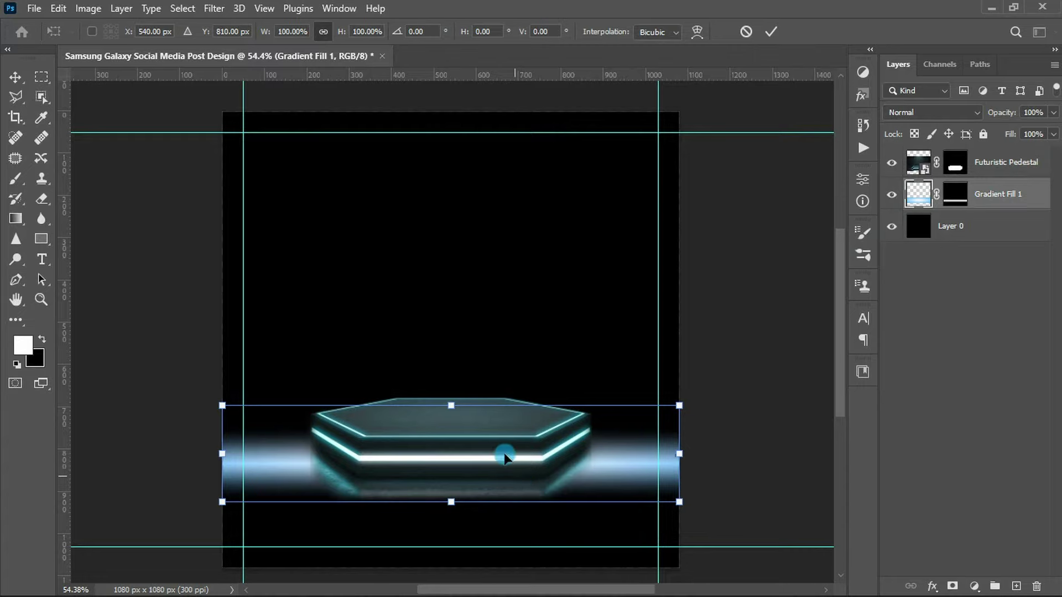
{"action": "left_click_drag", "start_coordinate": [611, 476], "coordinate": [610, 445]}
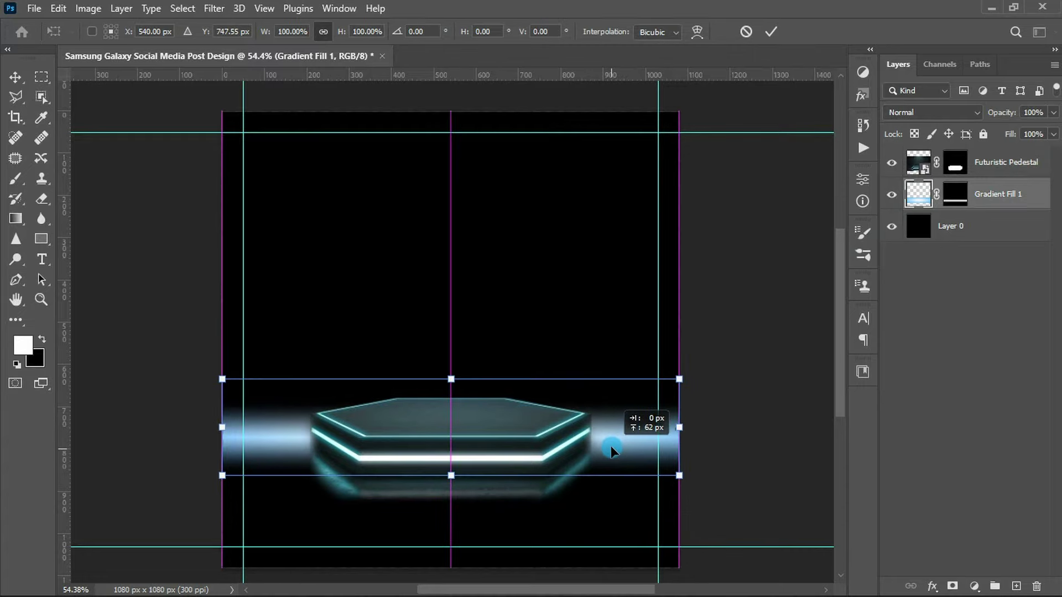
Stretch the glow band taller, to roughly 234% height, and commit
{"action": "left_click_drag", "start_coordinate": [451, 476], "coordinate": [451, 545]}
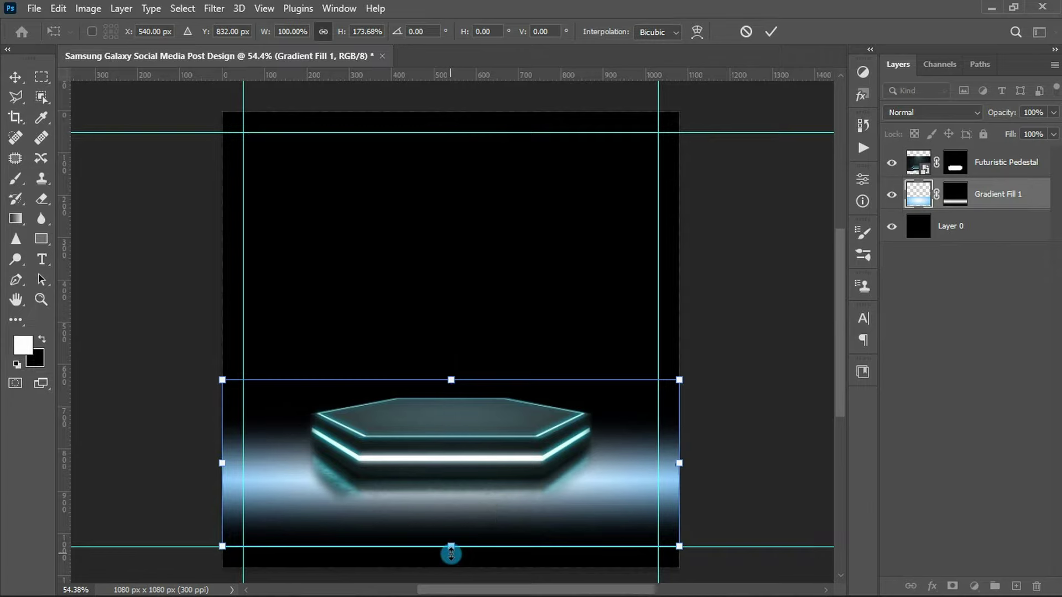
{"action": "left_click_drag", "start_coordinate": [452, 376], "coordinate": [451, 321]}
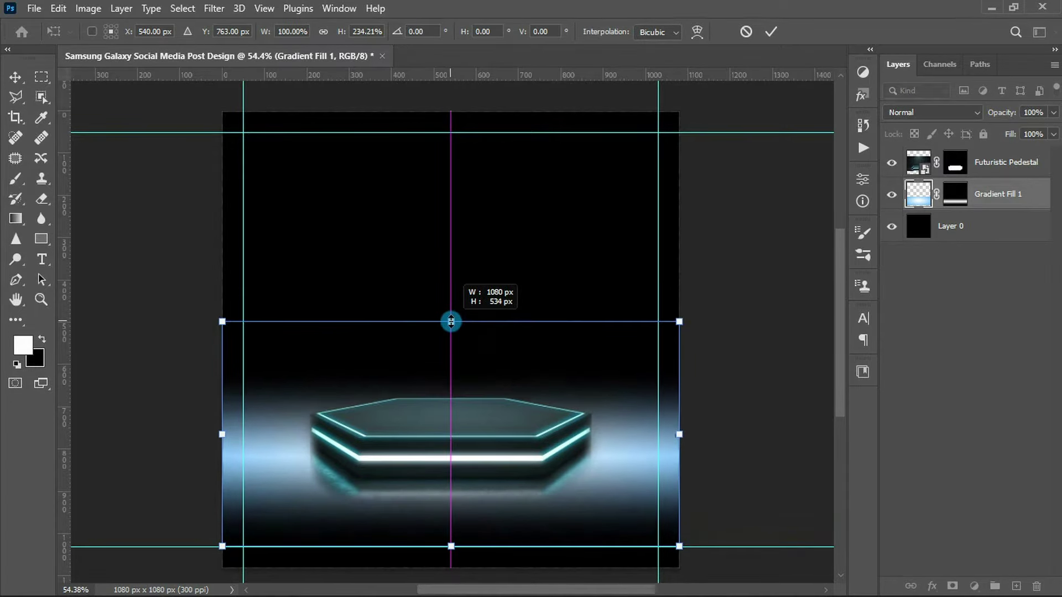
{"action": "double_click", "coordinate": [464, 434]}
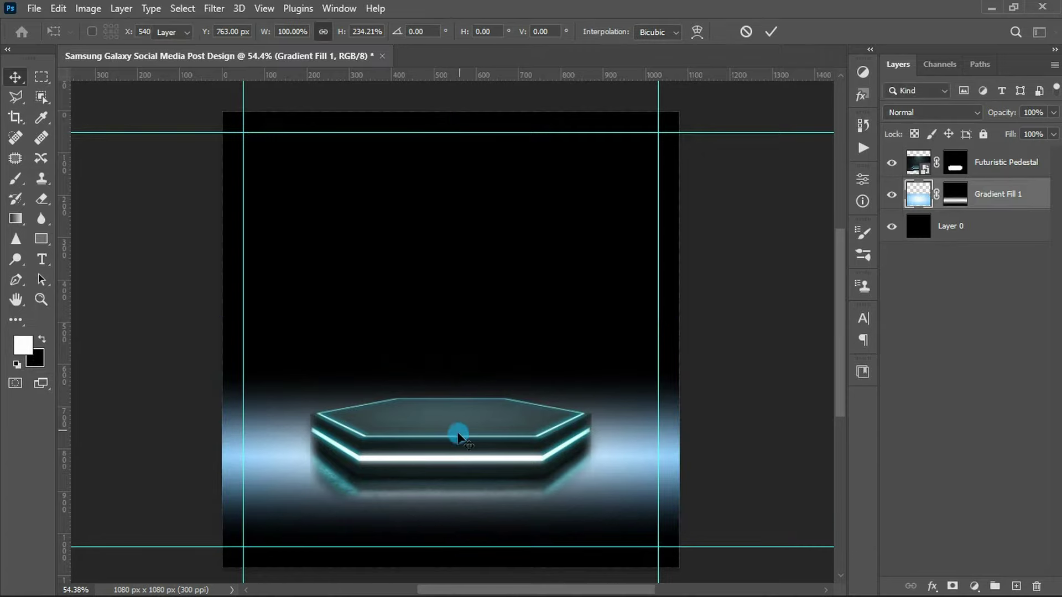
Touch up the pedestal's mask with a 173 px black brush
{"action": "left_click", "coordinate": [959, 164]}
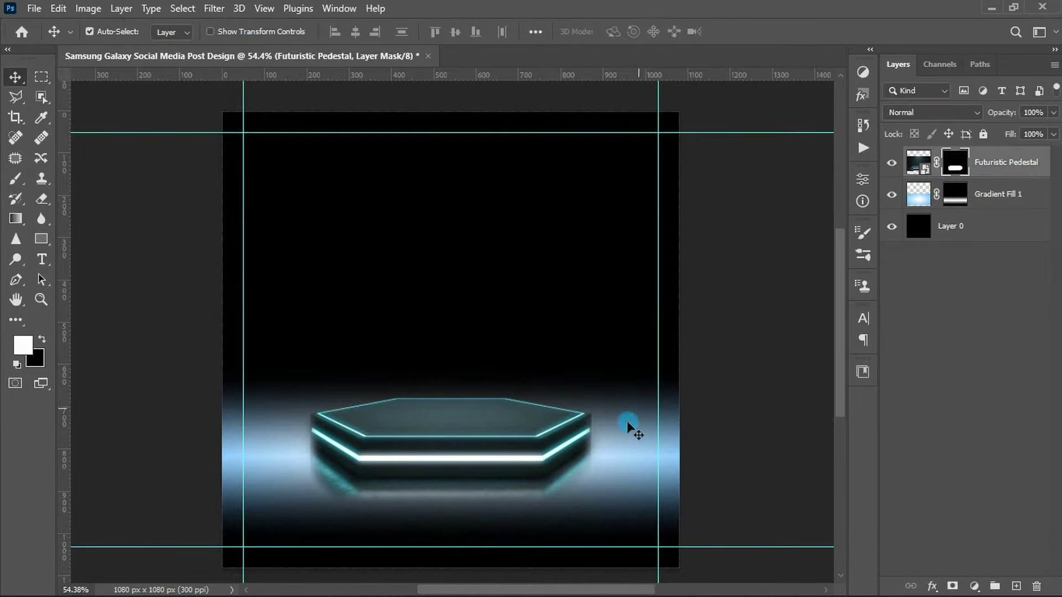
{"action": "key", "text": "b"}
{"action": "left_click_drag", "start_coordinate": [638, 426], "coordinate": [680, 425]}
{"action": "key", "text": "x"}
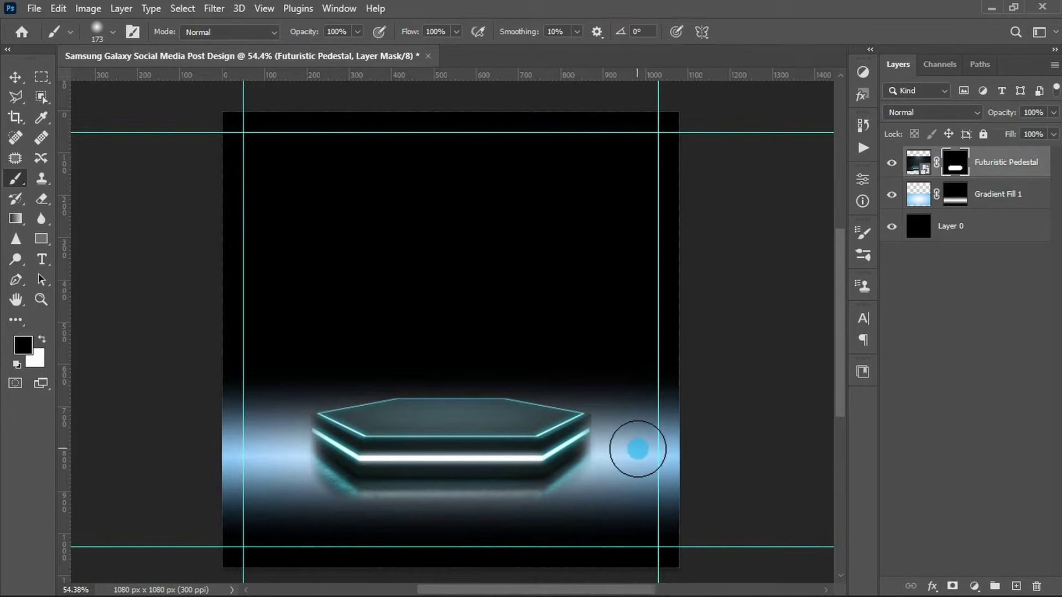
{"action": "key", "text": "v"}
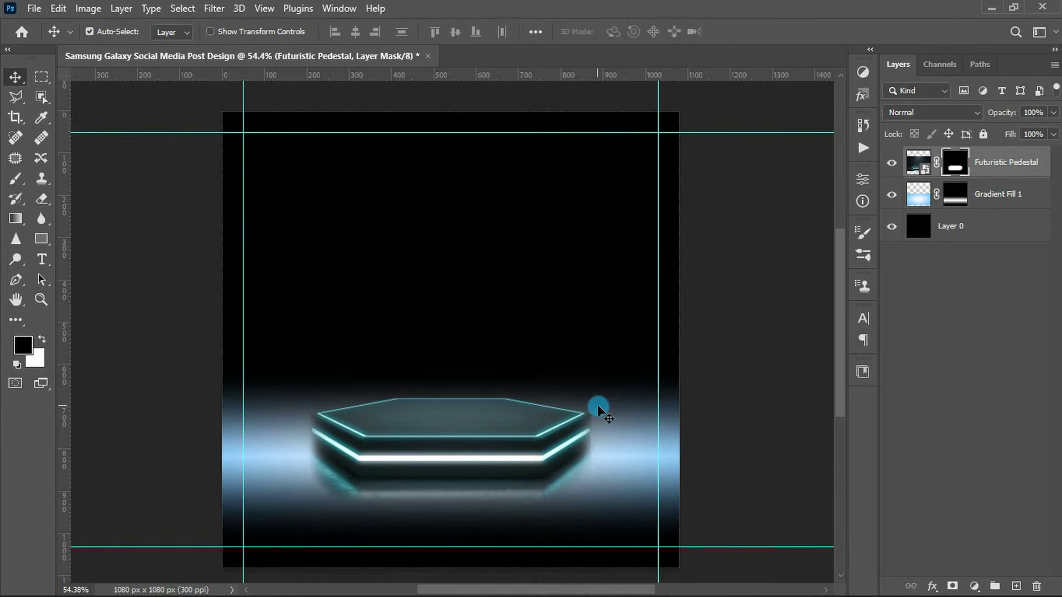
{"action": "left_click", "coordinate": [975, 585]}
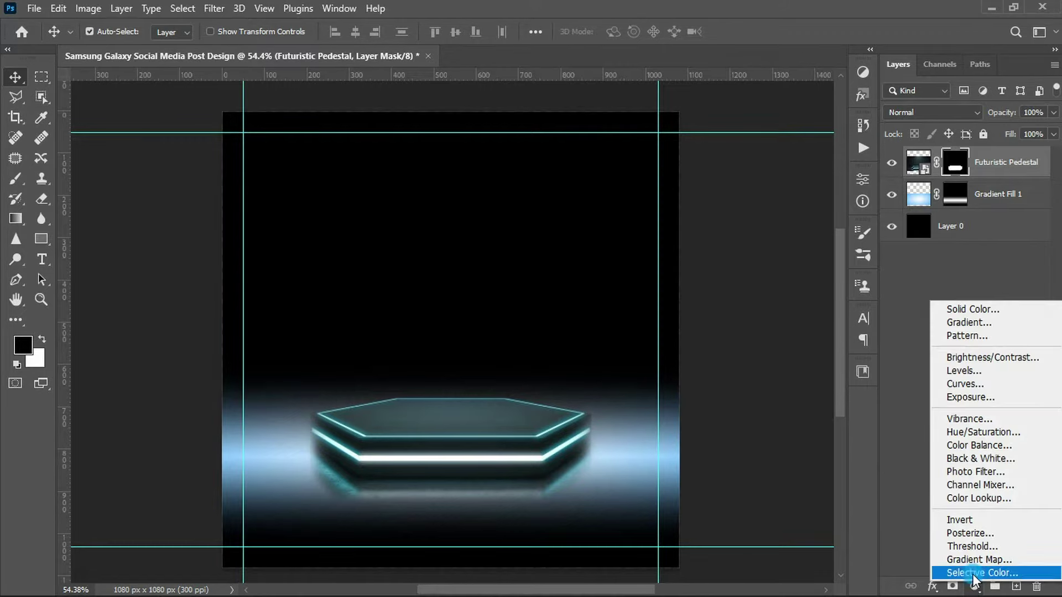
Add a Curves adjustment with the midpoint at input 107, output 56
{"action": "left_click", "coordinate": [974, 385]}
{"action": "left_click", "coordinate": [758, 325]}
{"action": "type", "text": "107"}
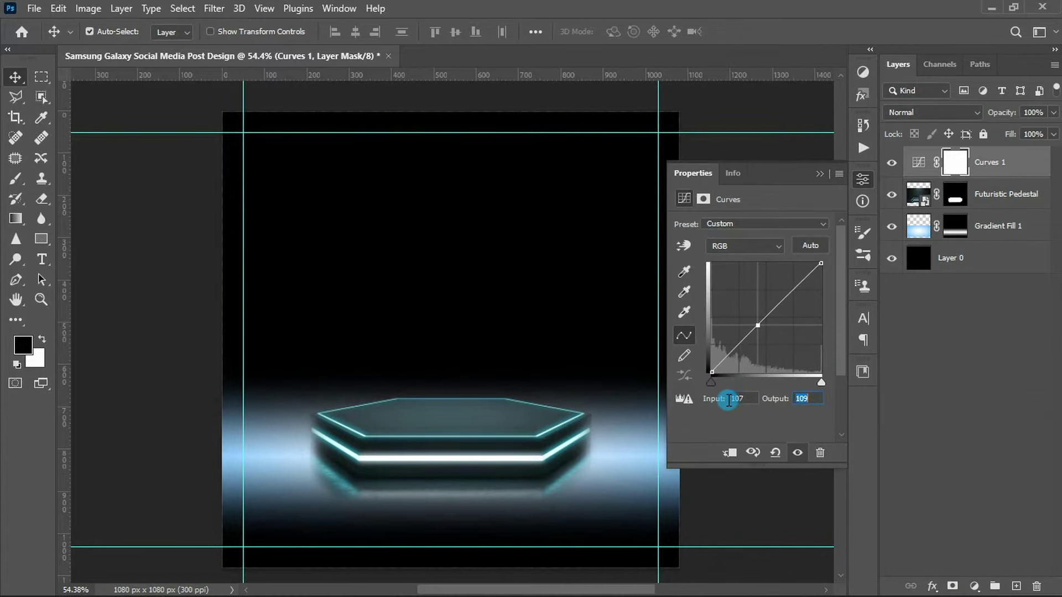
{"action": "type", "text": "56"}
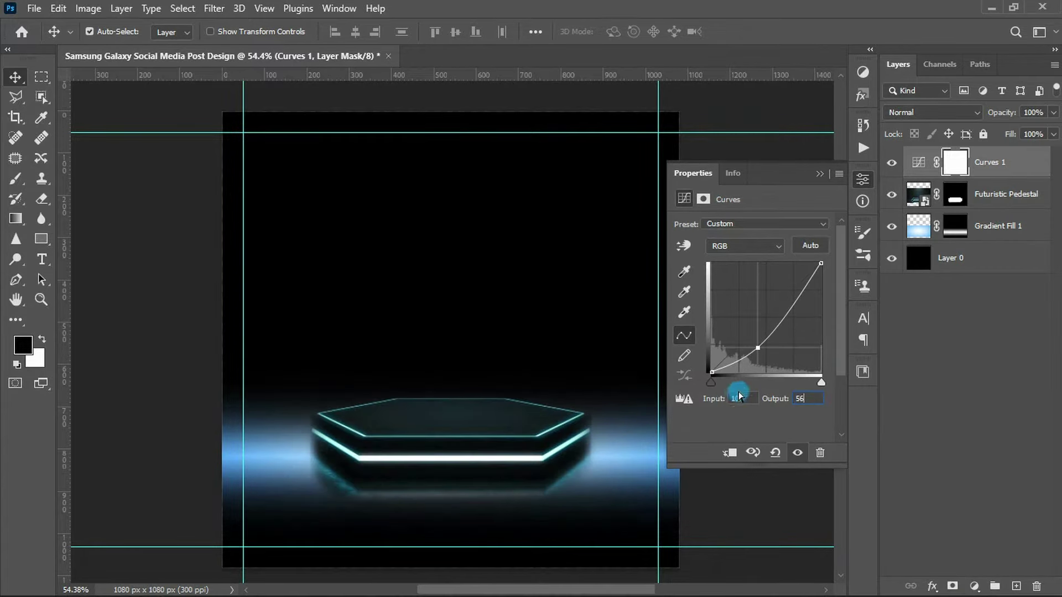
Stretch Gradient Fill 1 vertically to about 752 px tall
{"action": "left_click", "coordinate": [819, 175]}
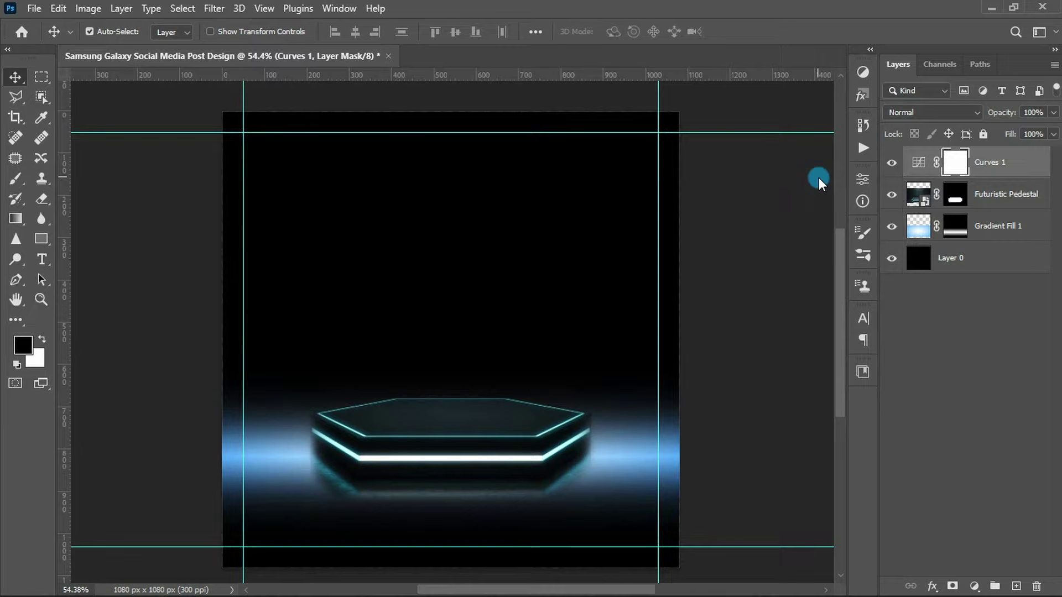
{"action": "left_click", "coordinate": [913, 230]}
{"action": "key", "text": "ctrl+t"}
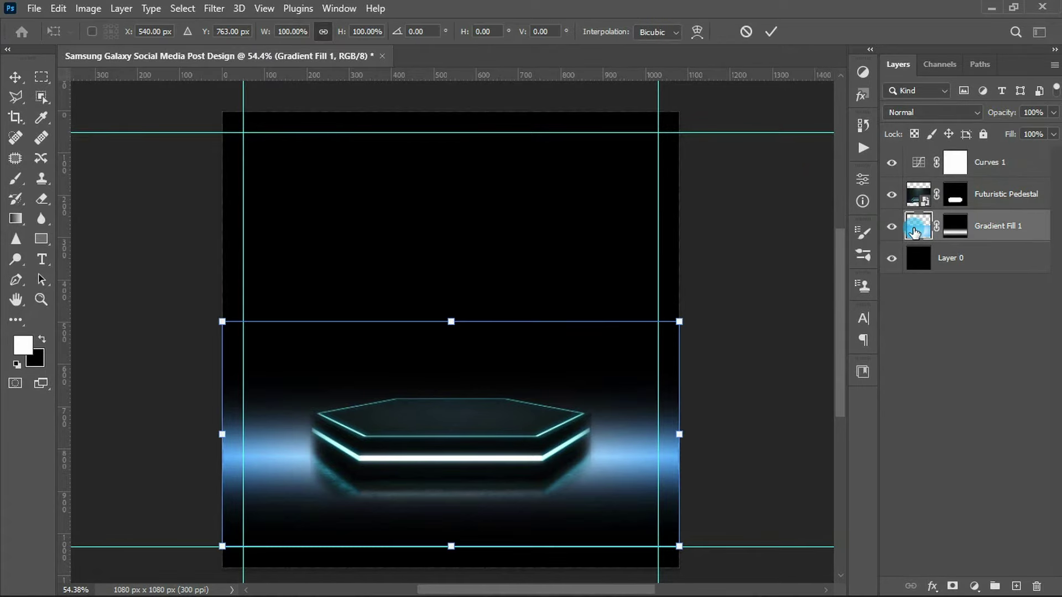
{"action": "left_click_drag", "start_coordinate": [458, 320], "coordinate": [451, 265]}
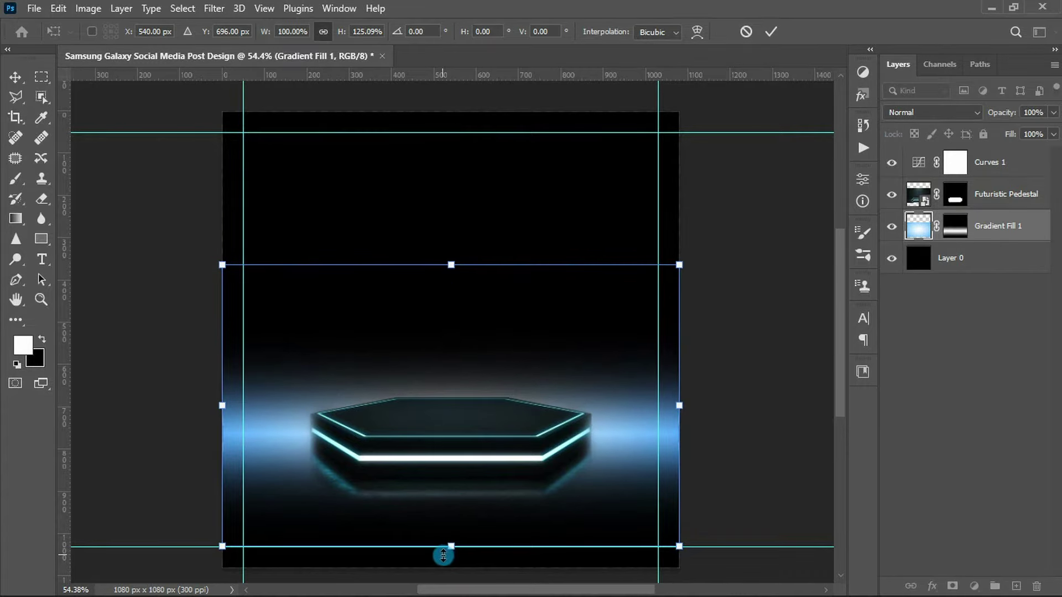
{"action": "left_click_drag", "start_coordinate": [450, 546], "coordinate": [452, 567]}
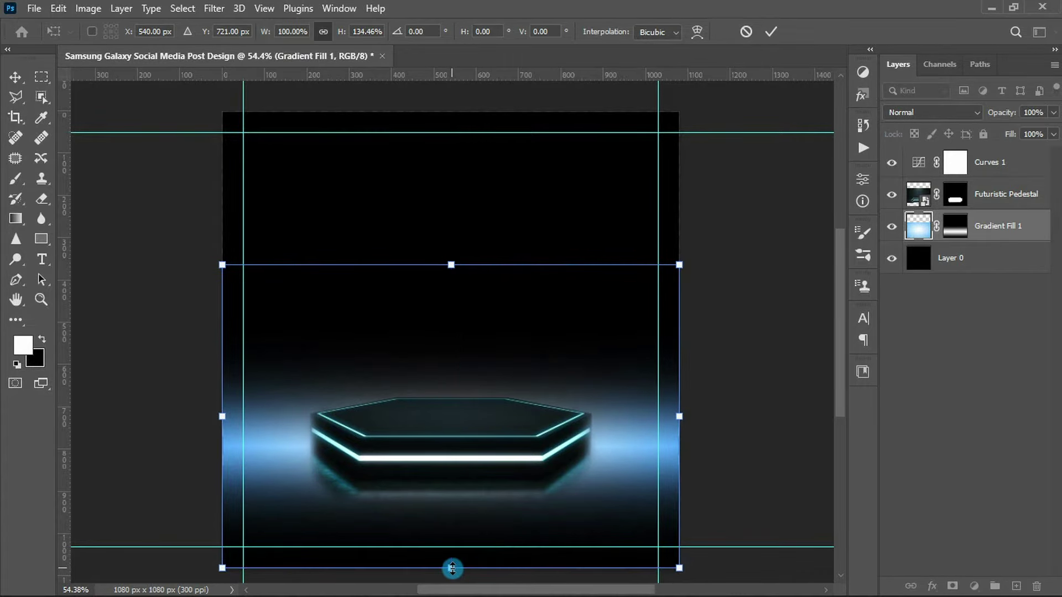
{"action": "scroll", "coordinate": [470, 488], "scroll_direction": "down", "scroll_amount": 1}
{"action": "left_click_drag", "start_coordinate": [453, 282], "coordinate": [453, 271]}
{"action": "key", "text": "Return"}
{"action": "scroll", "coordinate": [461, 472], "scroll_direction": "up", "scroll_amount": 1}
{"action": "left_click", "coordinate": [988, 172]}
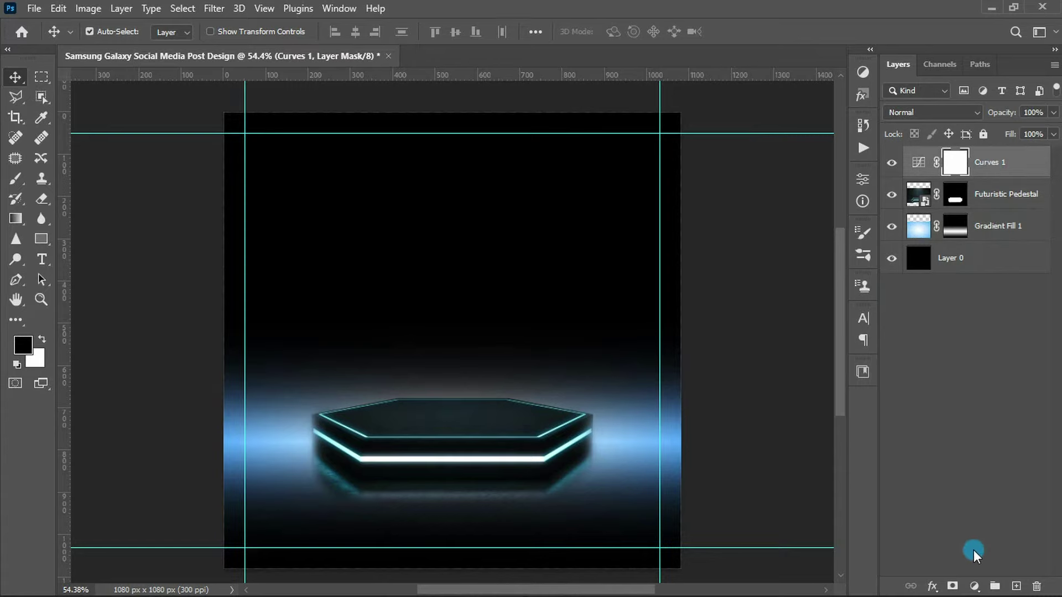
Add a Color Fill layer in bright blue #1594ff
{"action": "left_click", "coordinate": [975, 586]}
{"action": "left_click", "coordinate": [974, 311]}
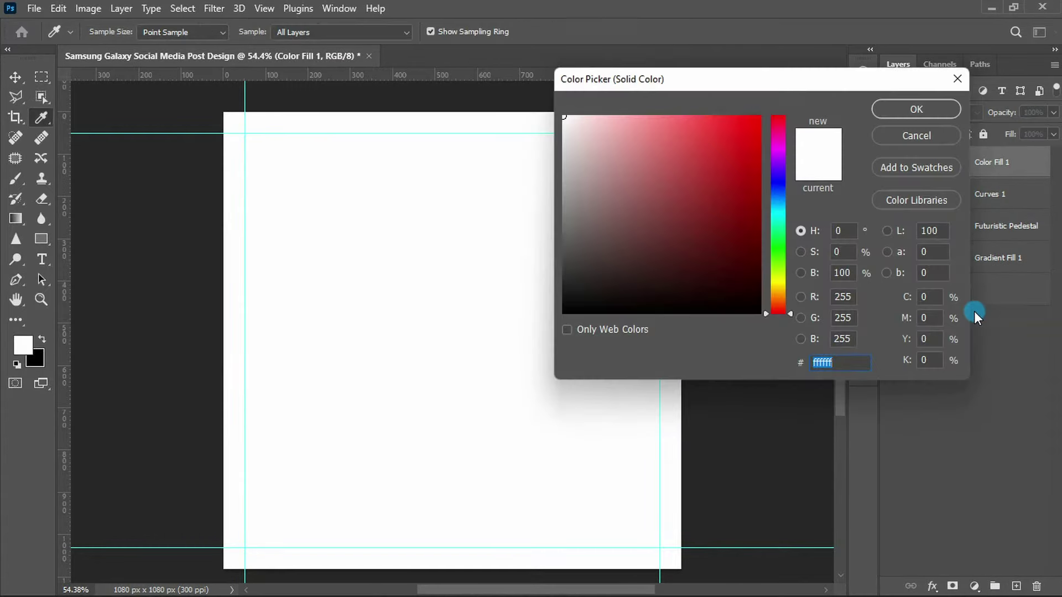
{"action": "left_click", "coordinate": [777, 200]}
{"action": "left_click_drag", "start_coordinate": [746, 135], "coordinate": [770, 91]}
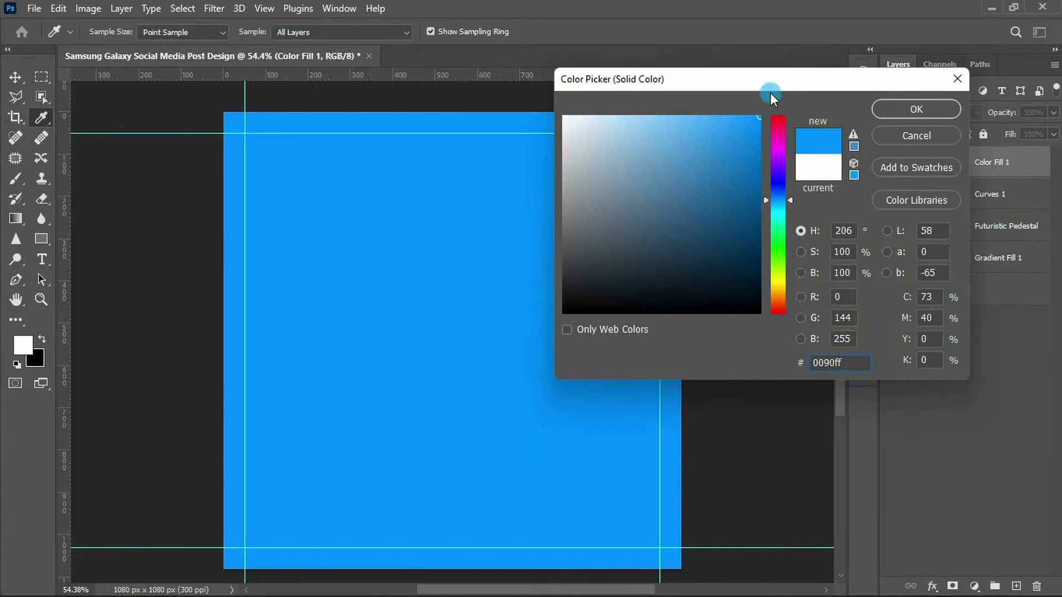
{"action": "left_click", "coordinate": [790, 200]}
{"action": "left_click", "coordinate": [745, 115]}
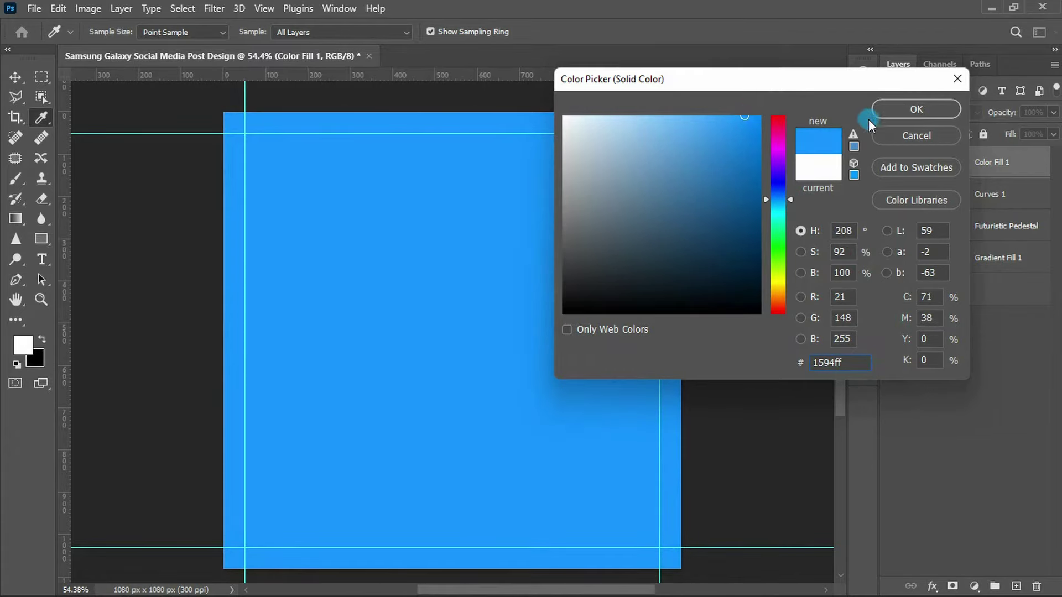
{"action": "left_click", "coordinate": [890, 111]}
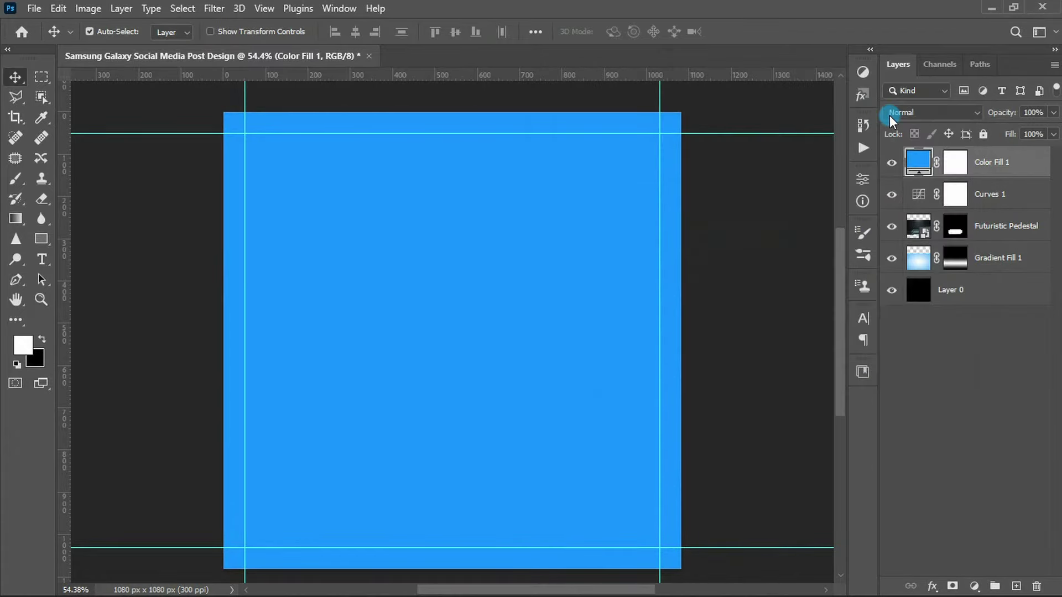
Black out its mask and drag a horizontal gradient to leave a central vertical beam
{"action": "left_click", "coordinate": [959, 170]}
{"action": "key", "text": "ctrl+i"}
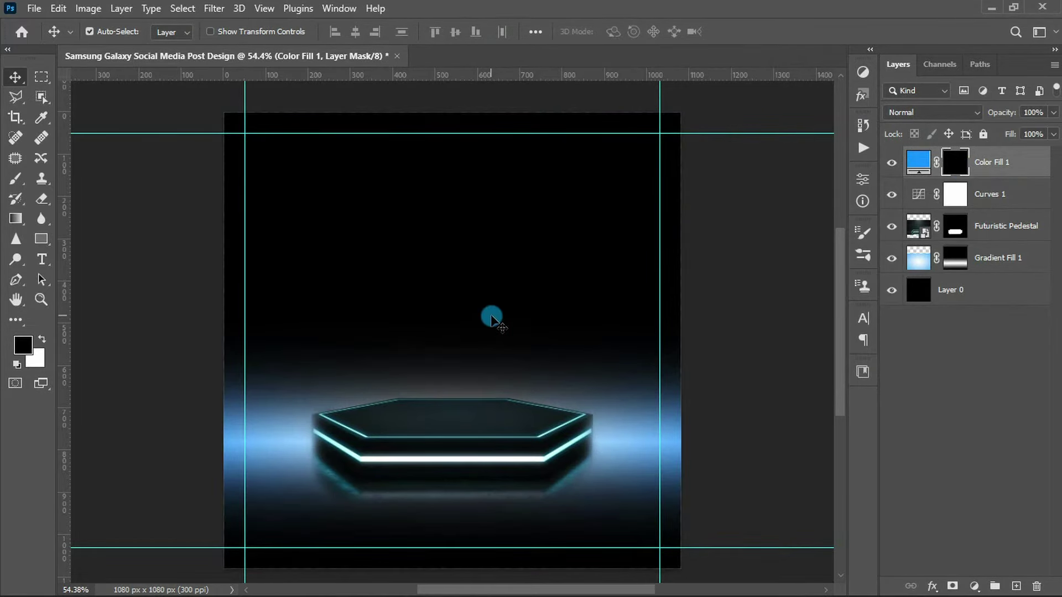
{"action": "key", "text": "g"}
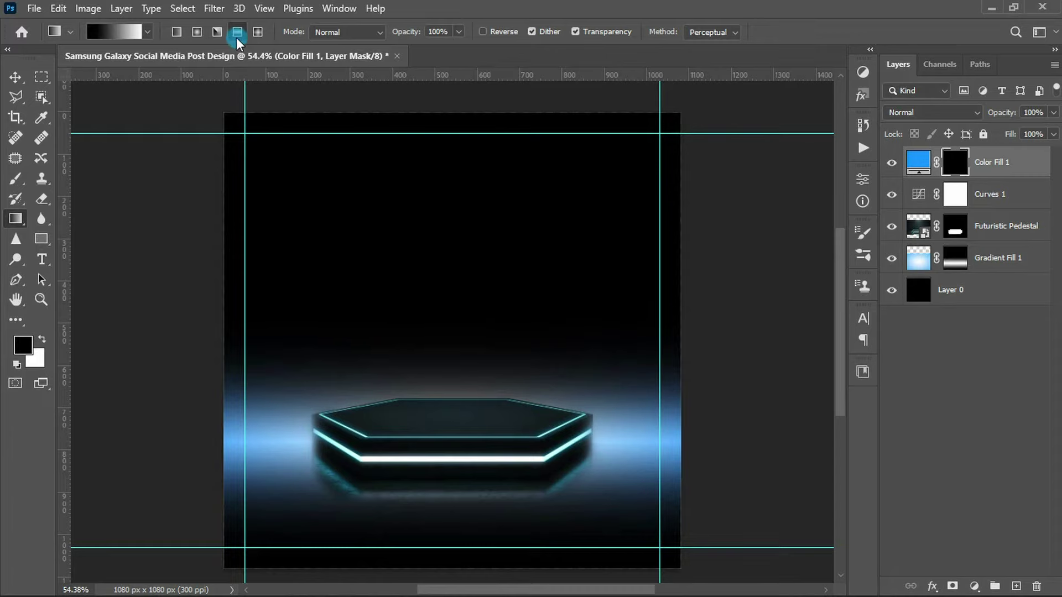
{"action": "key", "text": "x"}
{"action": "left_click_drag", "start_coordinate": [456, 293], "coordinate": [680, 291]}
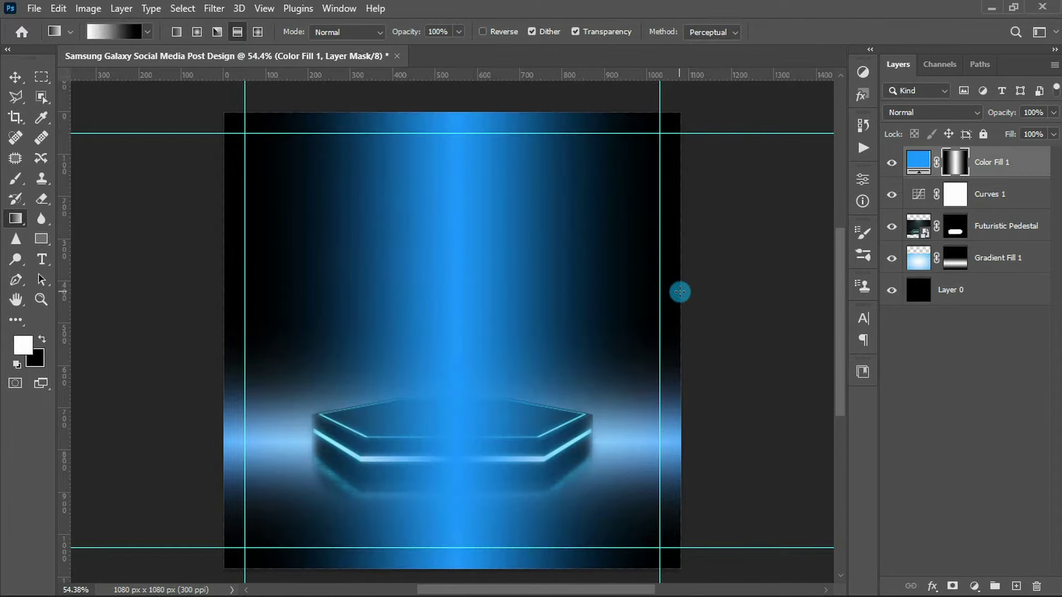
{"action": "left_click", "coordinate": [918, 162]}
{"action": "key", "text": "ctrl+t"}
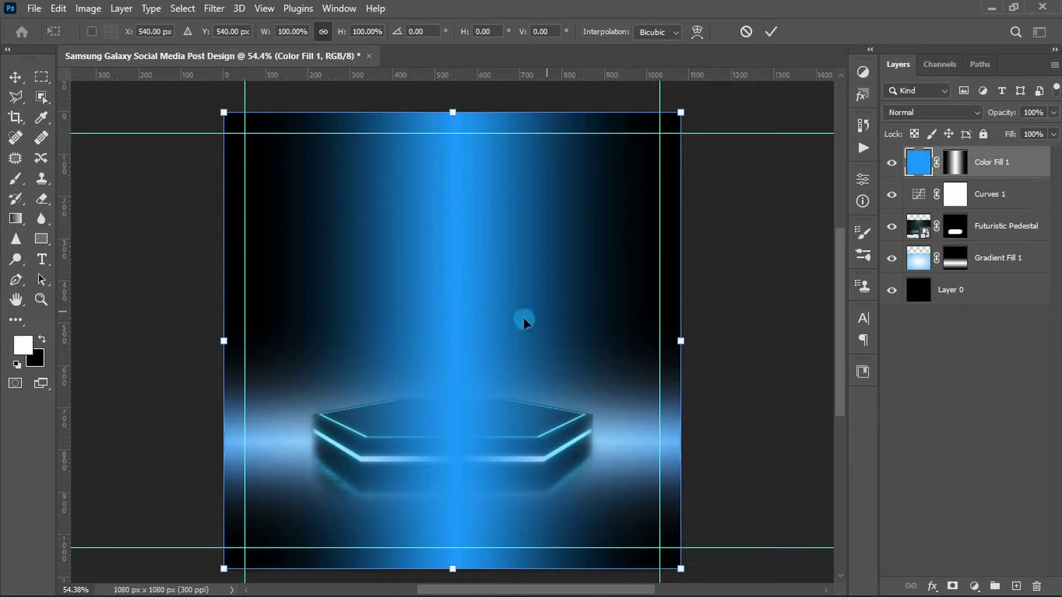
Widen the beam's bottom into a trapezoid with a Perspective transform
{"action": "scroll", "coordinate": [454, 341], "scroll_direction": "down", "scroll_amount": 2}
{"action": "right_click", "coordinate": [454, 341]}
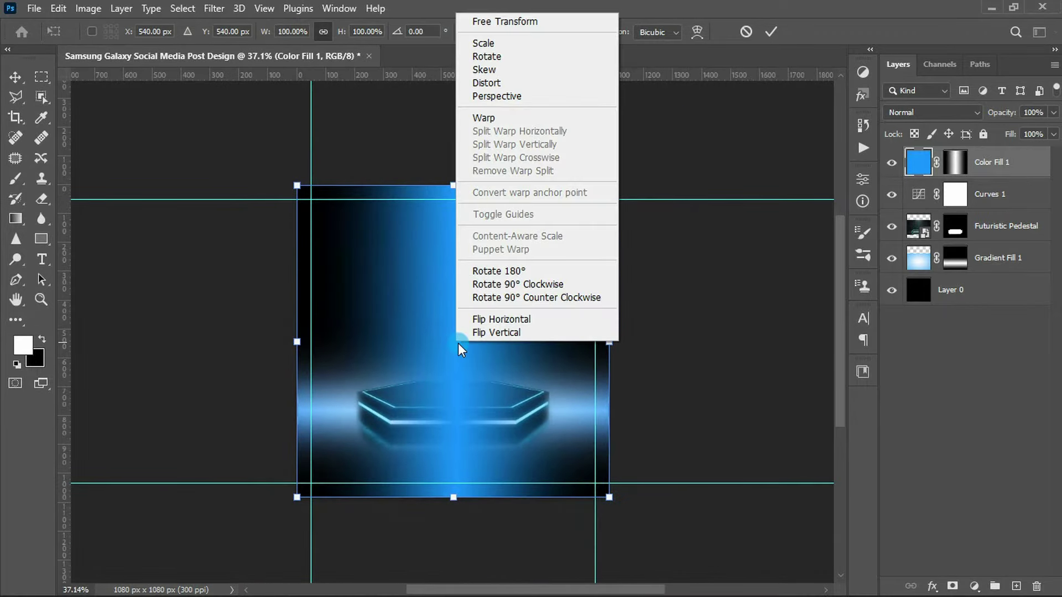
{"action": "left_click", "coordinate": [499, 95]}
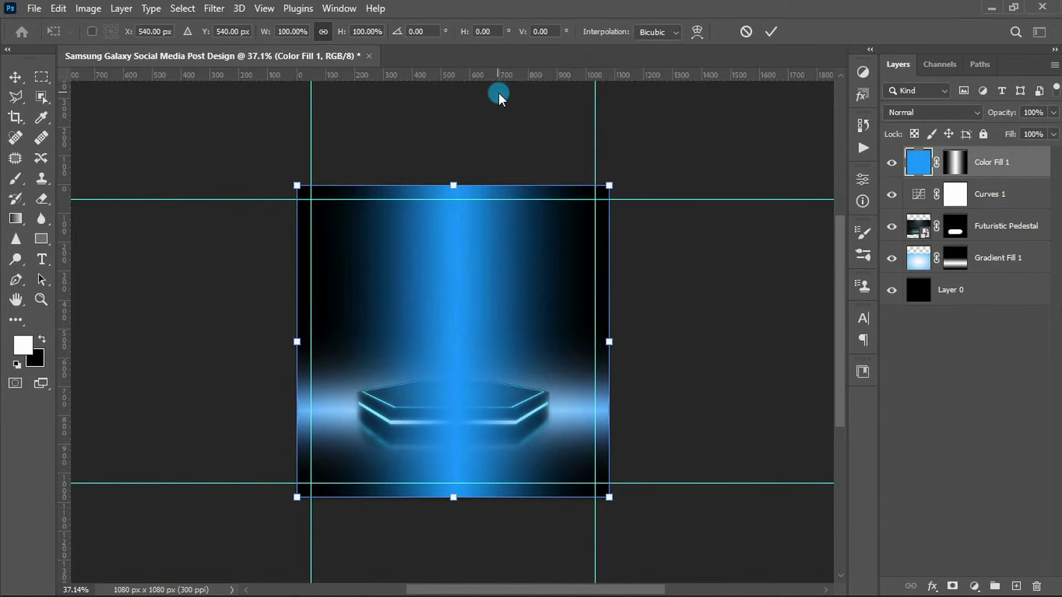
{"action": "left_click_drag", "start_coordinate": [609, 497], "coordinate": [793, 498]}
Shorten the beam so its bottom edge ends at the pedestal top
{"action": "right_click", "coordinate": [501, 410]}
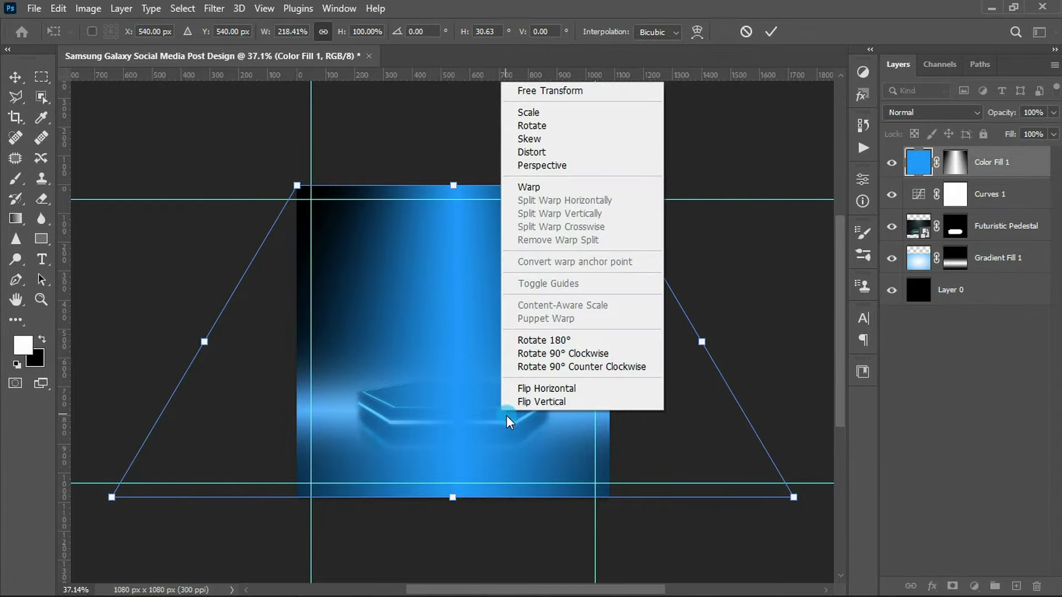
{"action": "left_click", "coordinate": [551, 91]}
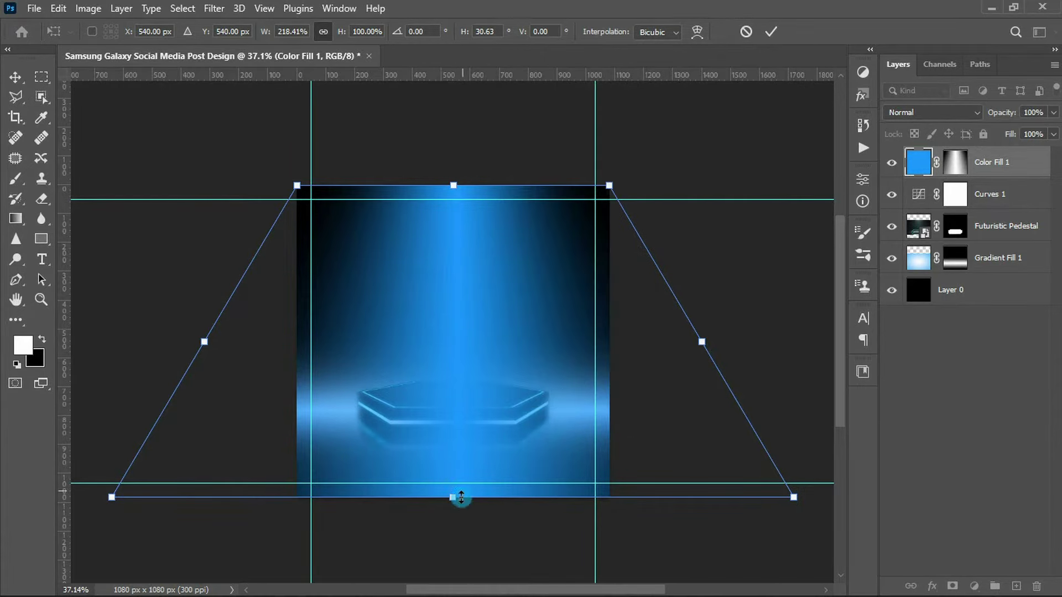
{"action": "left_click_drag", "start_coordinate": [461, 498], "coordinate": [464, 405]}
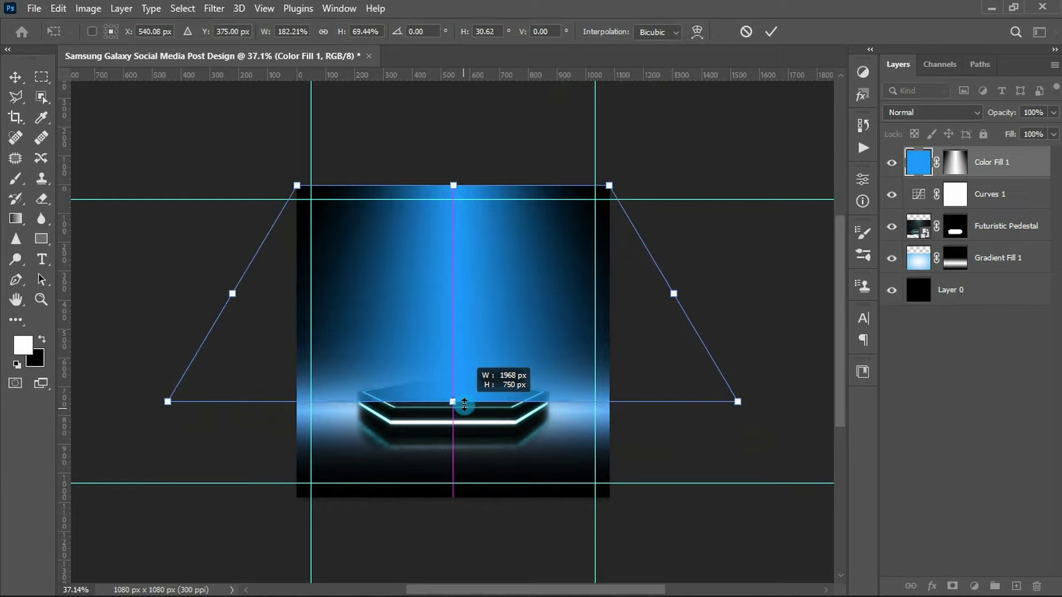
{"action": "left_click_drag", "start_coordinate": [464, 405], "coordinate": [465, 399]}
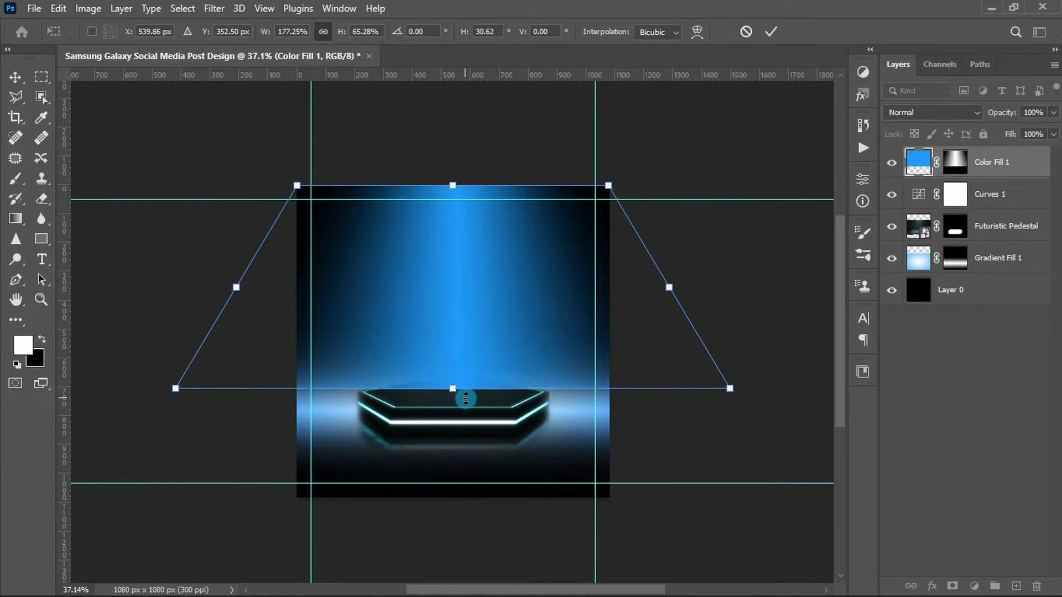
{"action": "left_click_drag", "start_coordinate": [465, 398], "coordinate": [461, 394]}
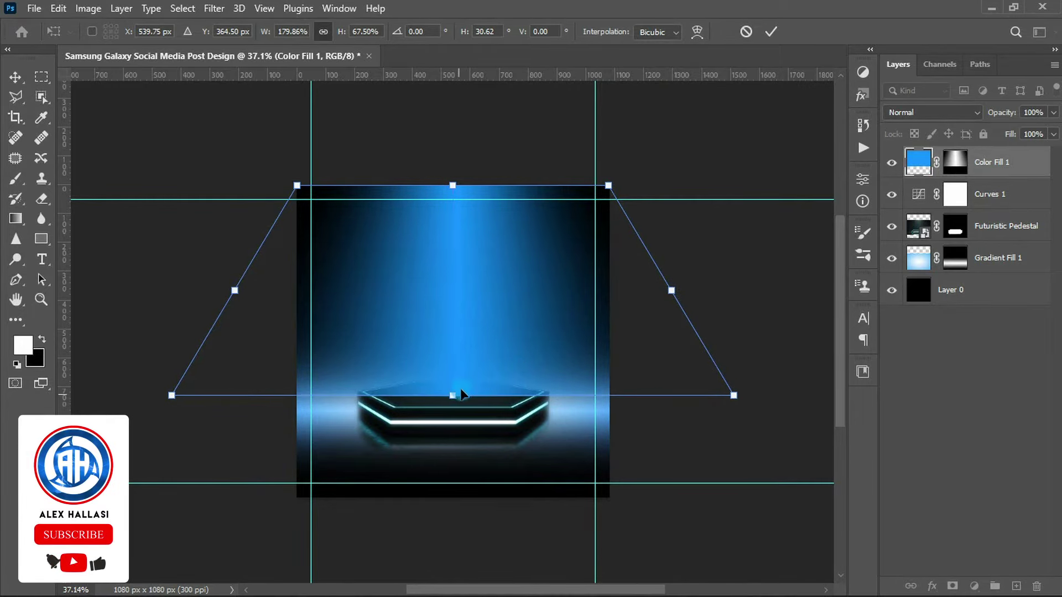
{"action": "key", "text": "Return"}
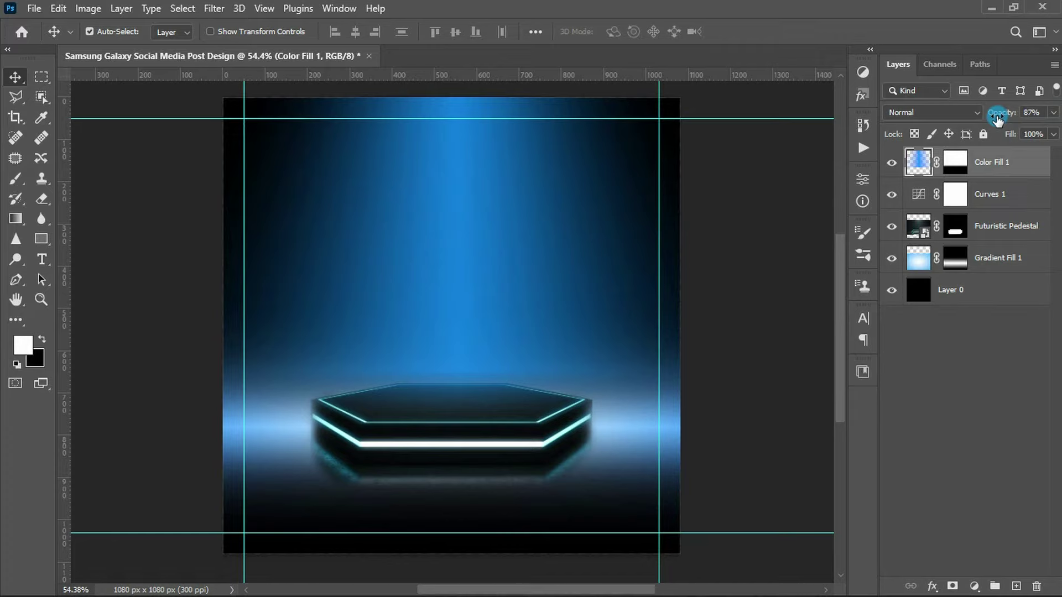
Lower Color Fill 1 to 87% opacity and place the Samsung-Galaxy-Z-Fold-4 photo
{"action": "left_click_drag", "start_coordinate": [999, 113], "coordinate": [1000, 109]}
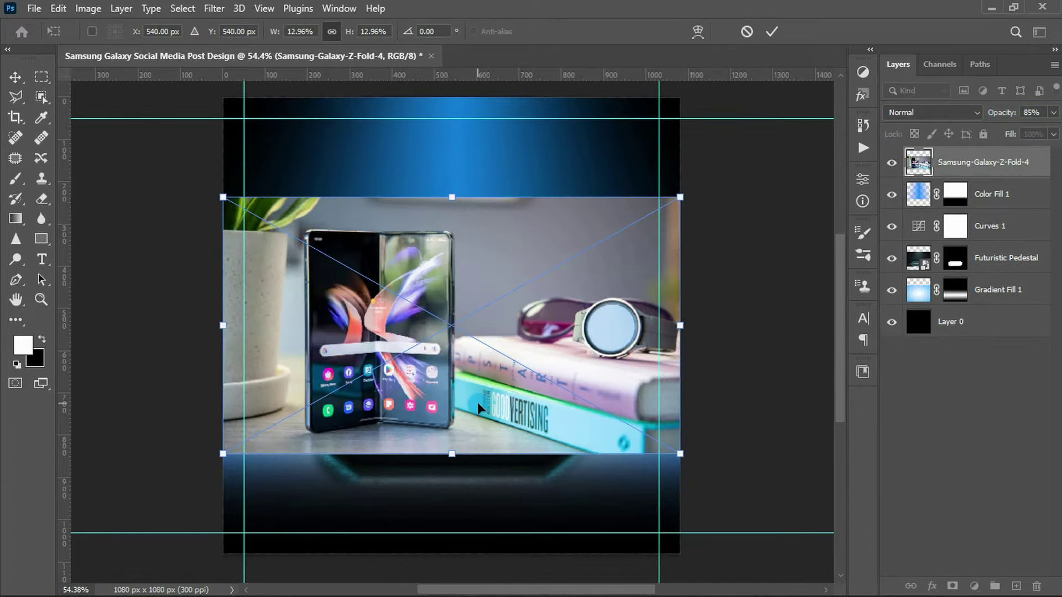
{"action": "key", "text": "Return"}
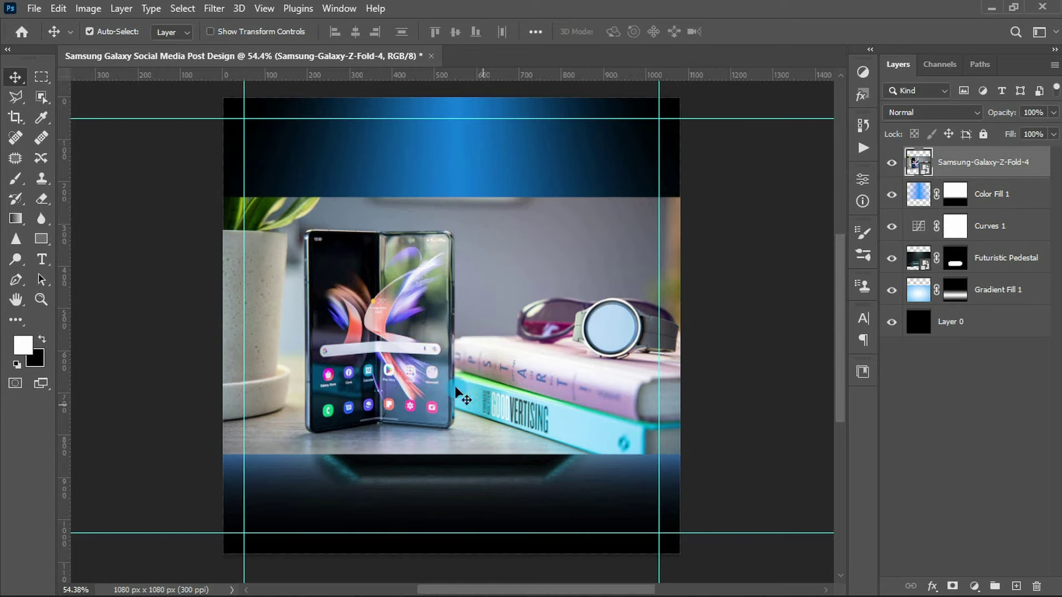
Mask the photo to the folding phone with Object Selection and centre it on the pedestal
{"action": "left_click", "coordinate": [42, 98]}
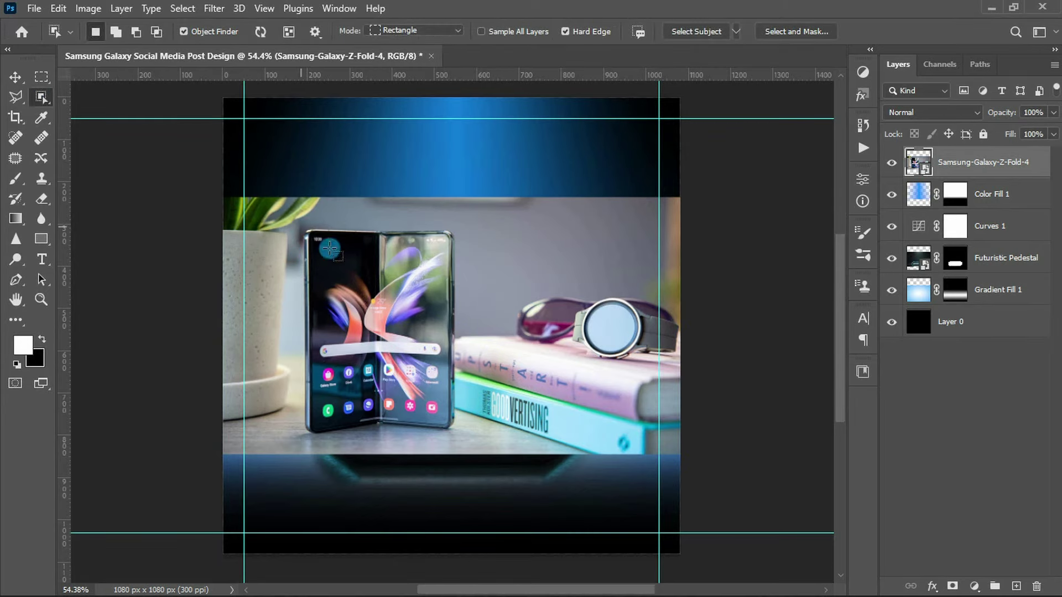
{"action": "left_click_drag", "start_coordinate": [301, 227], "coordinate": [432, 399]}
{"action": "left_click", "coordinate": [952, 586]}
{"action": "key", "text": "v"}
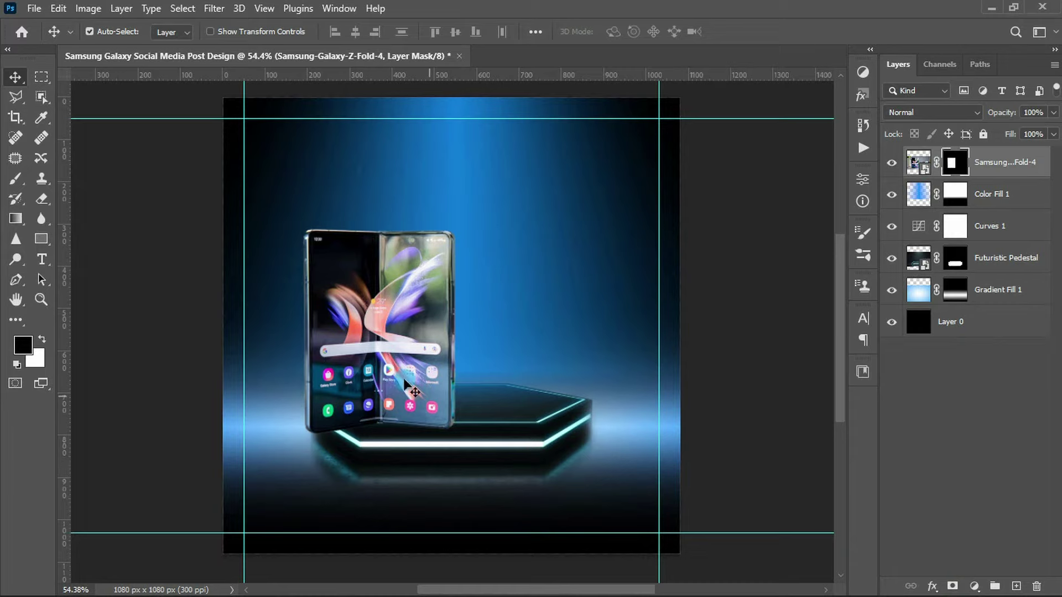
{"action": "mouse_move", "coordinate": [383, 369]}
{"action": "left_mouse_down"}
{"action": "mouse_move", "coordinate": [454, 369]}
{"action": "mouse_move", "coordinate": [449, 359]}
{"action": "left_mouse_up"}
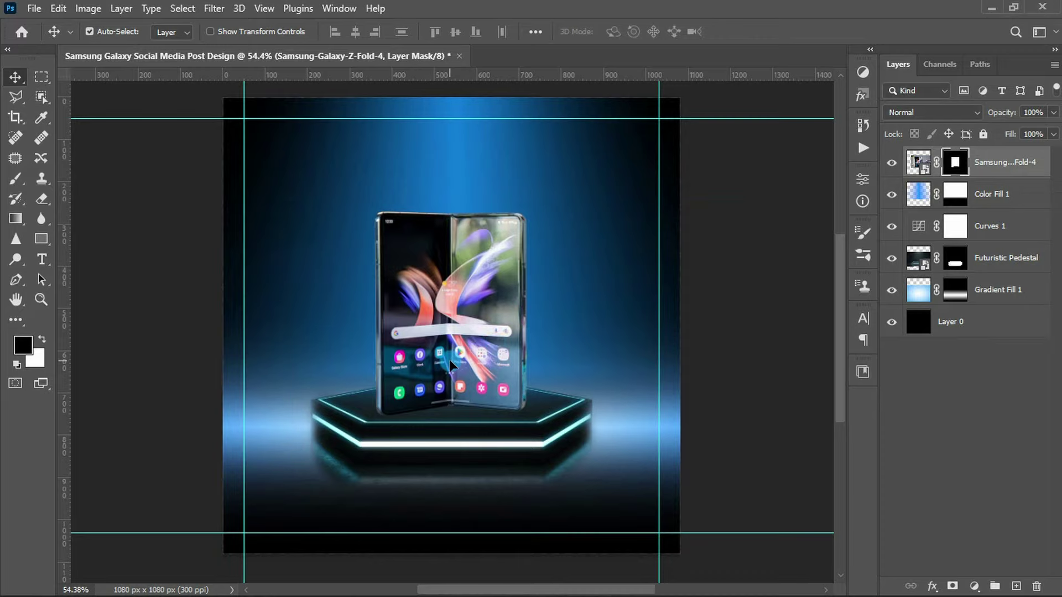
{"action": "left_click", "coordinate": [924, 162]}
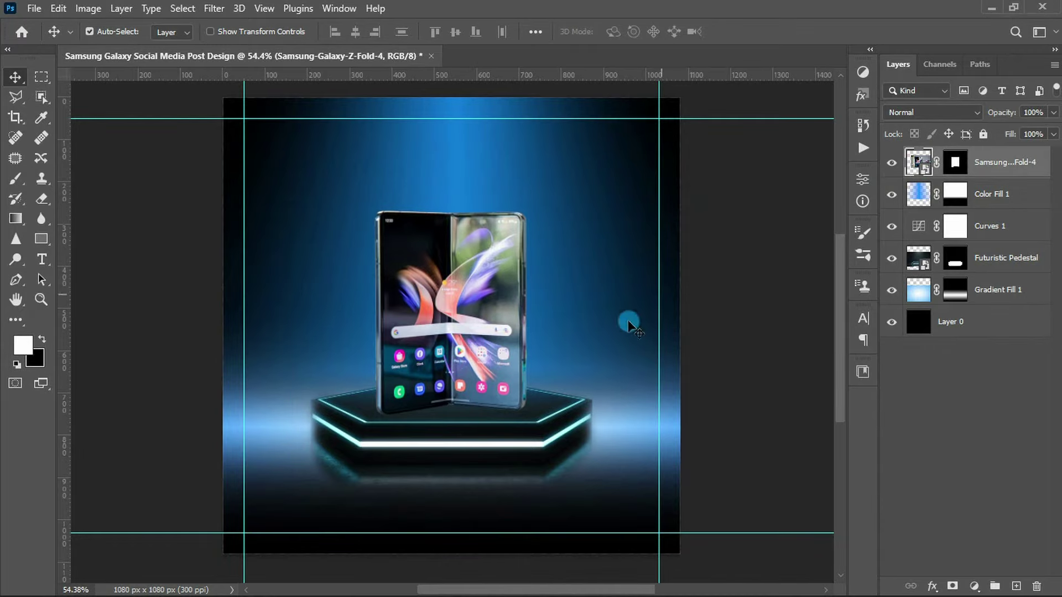
Duplicate the phone, flip the copy vertically and move it below the phone
{"action": "key", "text": "ctrl+j"}
{"action": "key", "text": "ctrl+t"}
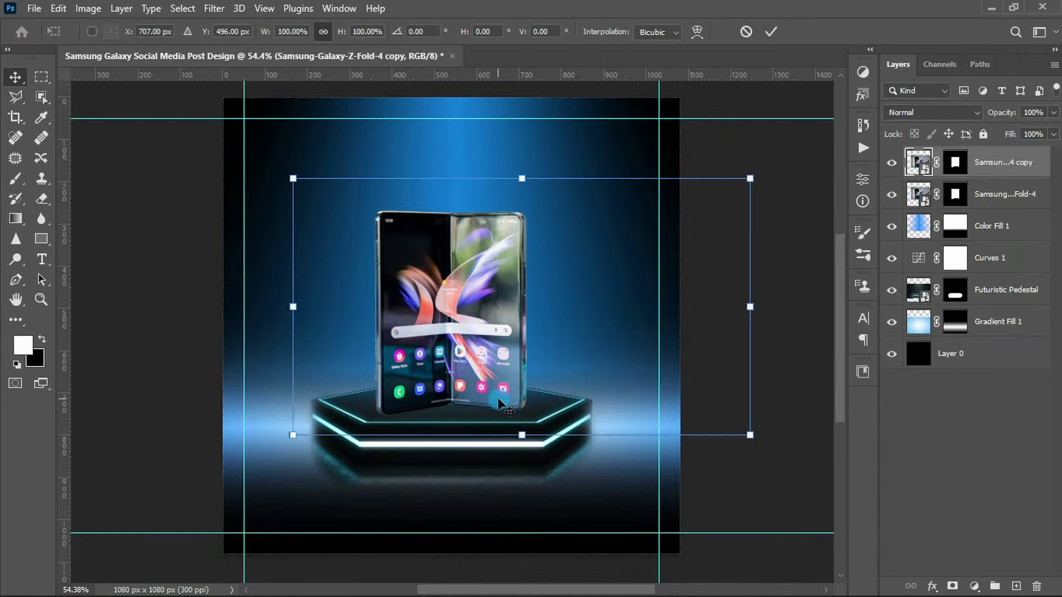
{"action": "right_click", "coordinate": [449, 392]}
{"action": "left_click", "coordinate": [459, 383]}
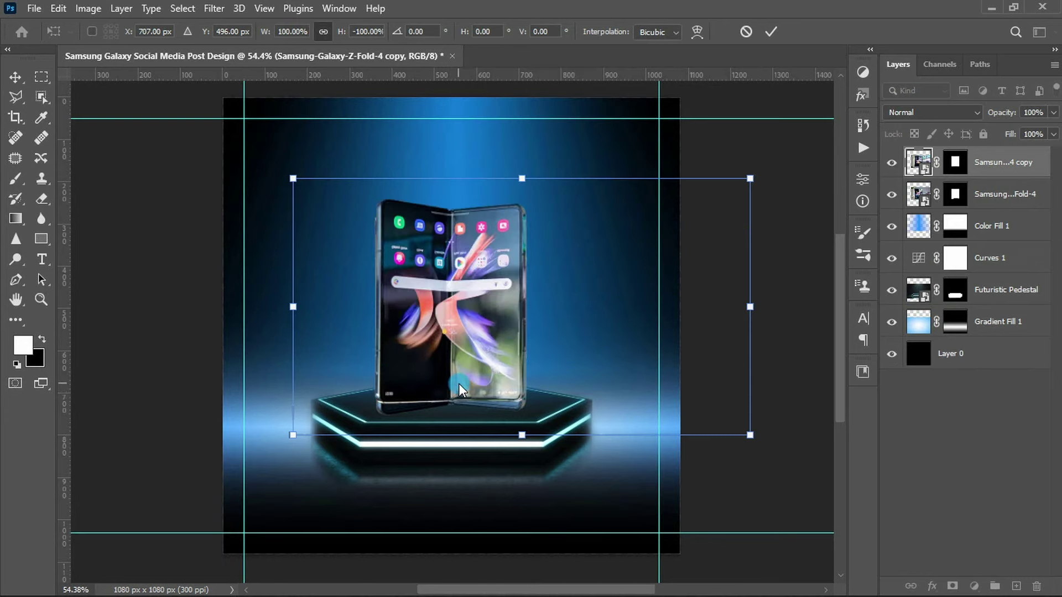
{"action": "left_click_drag", "start_coordinate": [448, 267], "coordinate": [455, 483]}
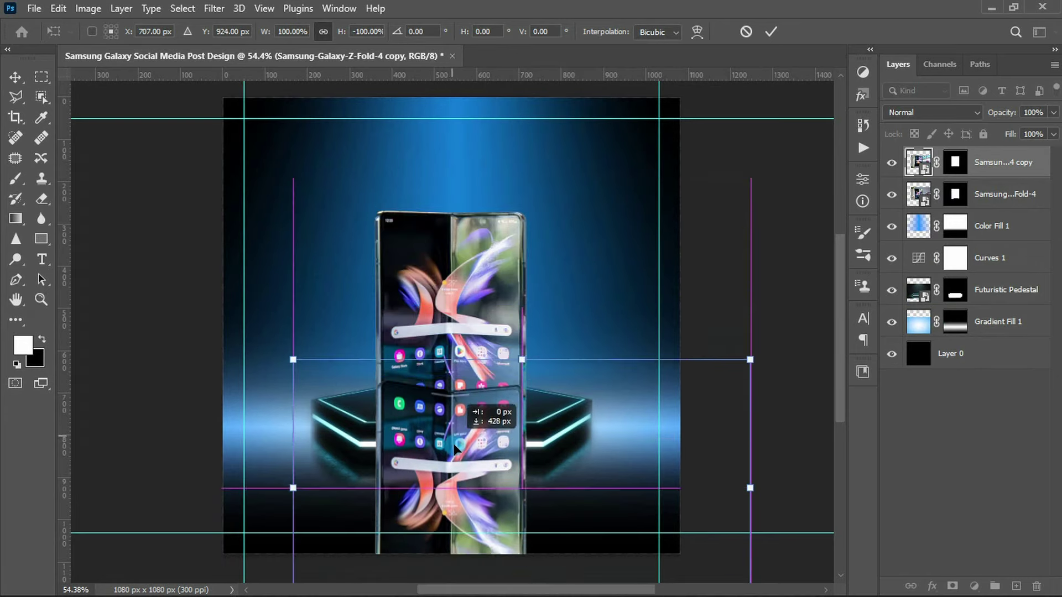
{"action": "key", "text": "Return"}
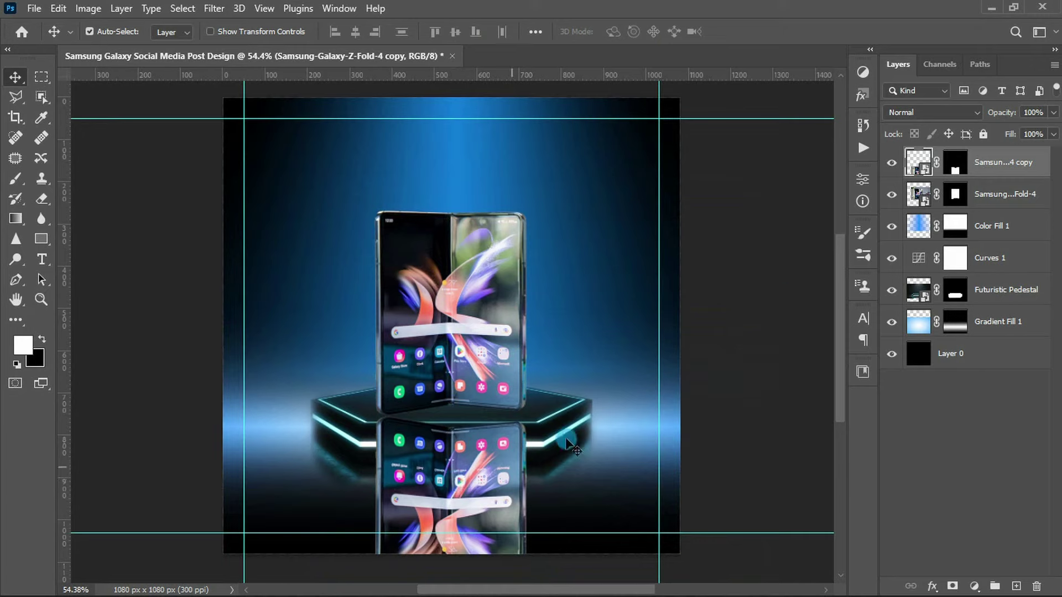
Rasterize the reflection copy and apply its layer mask
{"action": "left_click", "coordinate": [955, 169]}
{"action": "right_click", "coordinate": [956, 172]}
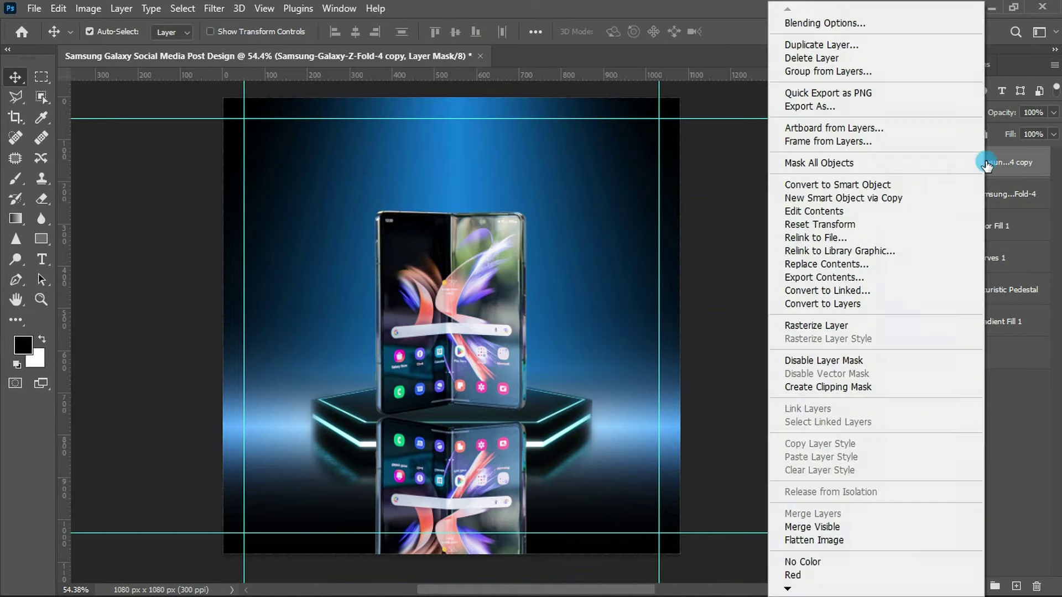
{"action": "left_click", "coordinate": [846, 325]}
{"action": "right_click", "coordinate": [955, 162]}
{"action": "left_click", "coordinate": [918, 196]}
Perspective-warp the reflection with two planes to follow the pedestal's angled front edges
{"action": "left_click", "coordinate": [58, 8]}
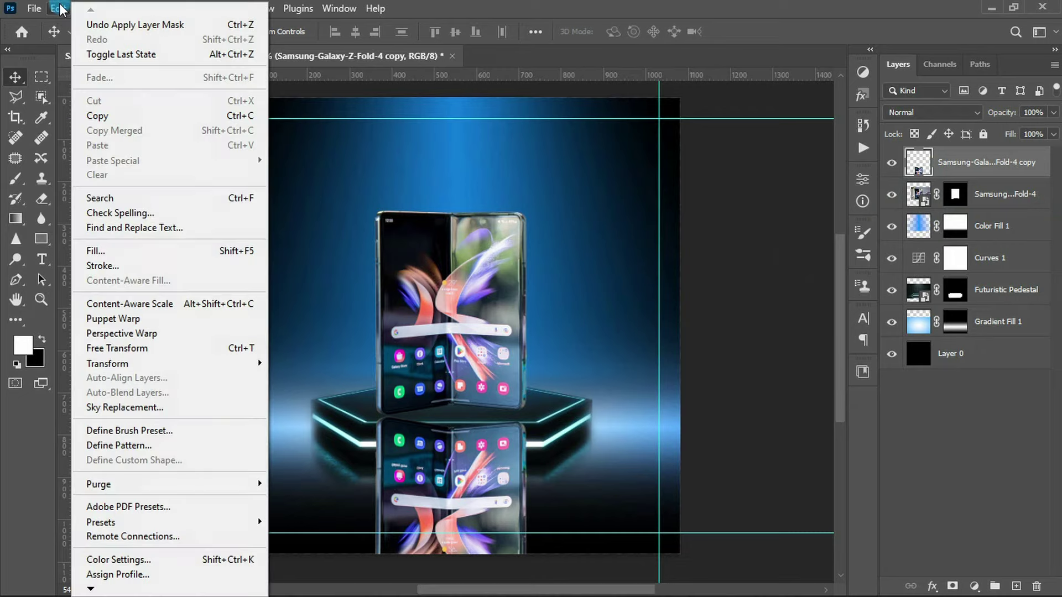
{"action": "left_click", "coordinate": [154, 332]}
{"action": "left_click_drag", "start_coordinate": [370, 416], "coordinate": [450, 557]}
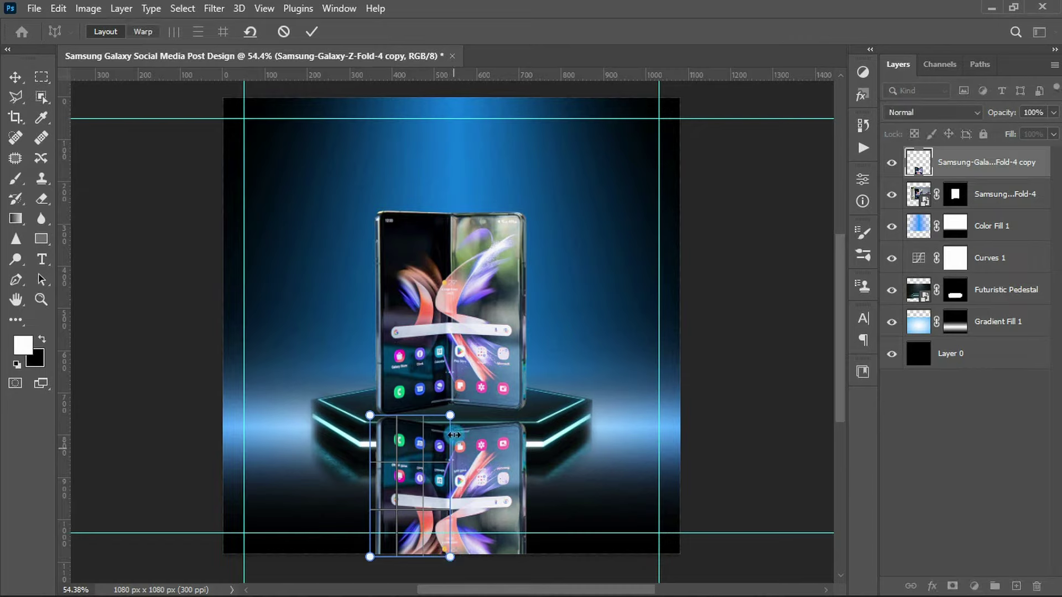
{"action": "mouse_move", "coordinate": [530, 416]}
{"action": "left_mouse_down"}
{"action": "mouse_move", "coordinate": [436, 477]}
{"action": "mouse_move", "coordinate": [450, 557]}
{"action": "left_mouse_up"}
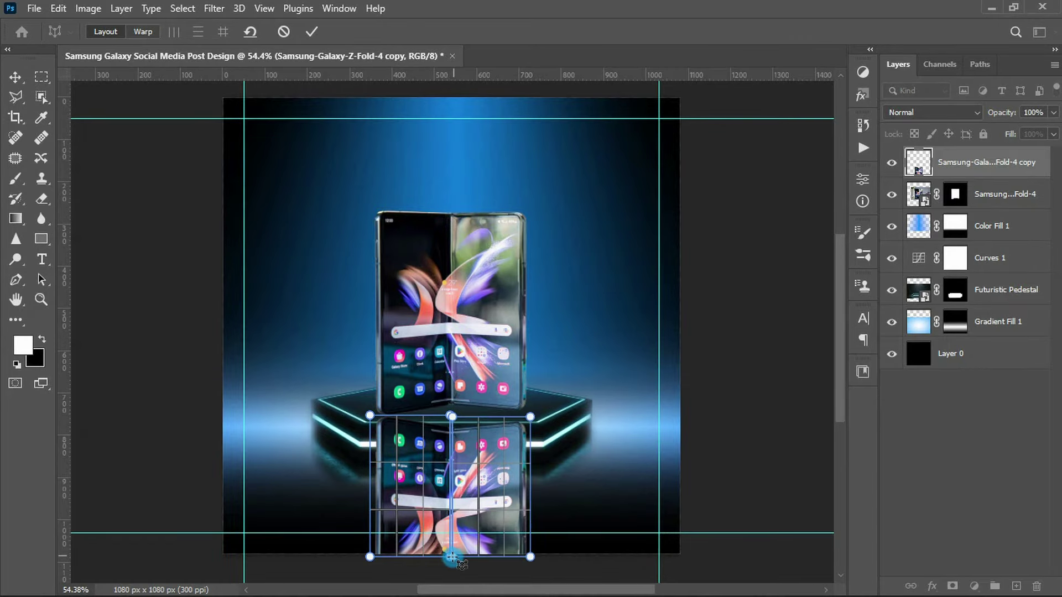
{"action": "left_click", "coordinate": [143, 32]}
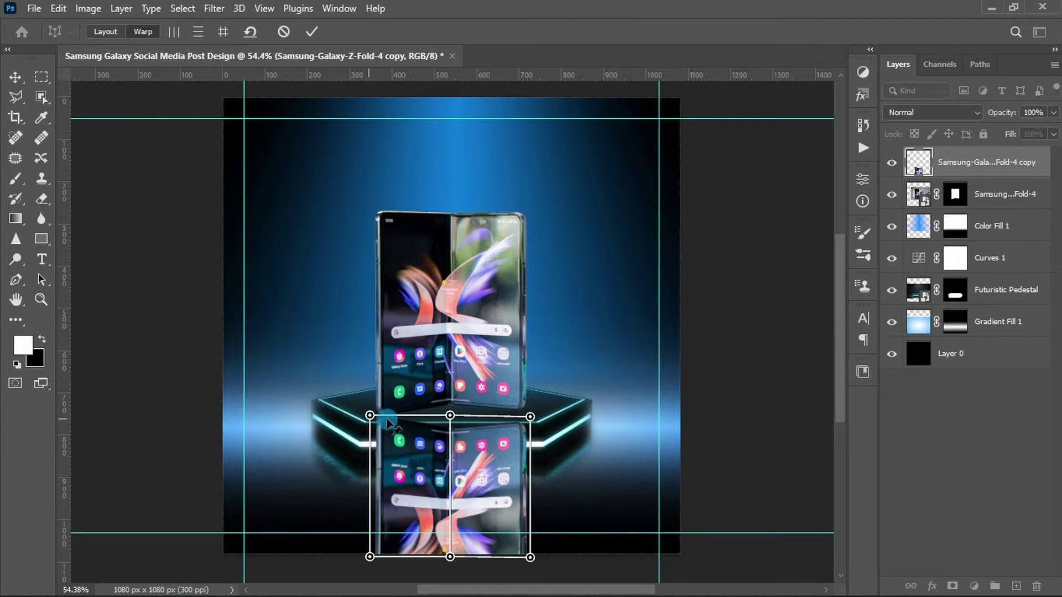
{"action": "left_click_drag", "start_coordinate": [450, 416], "coordinate": [450, 388]}
{"action": "left_click_drag", "start_coordinate": [450, 556], "coordinate": [450, 527]}
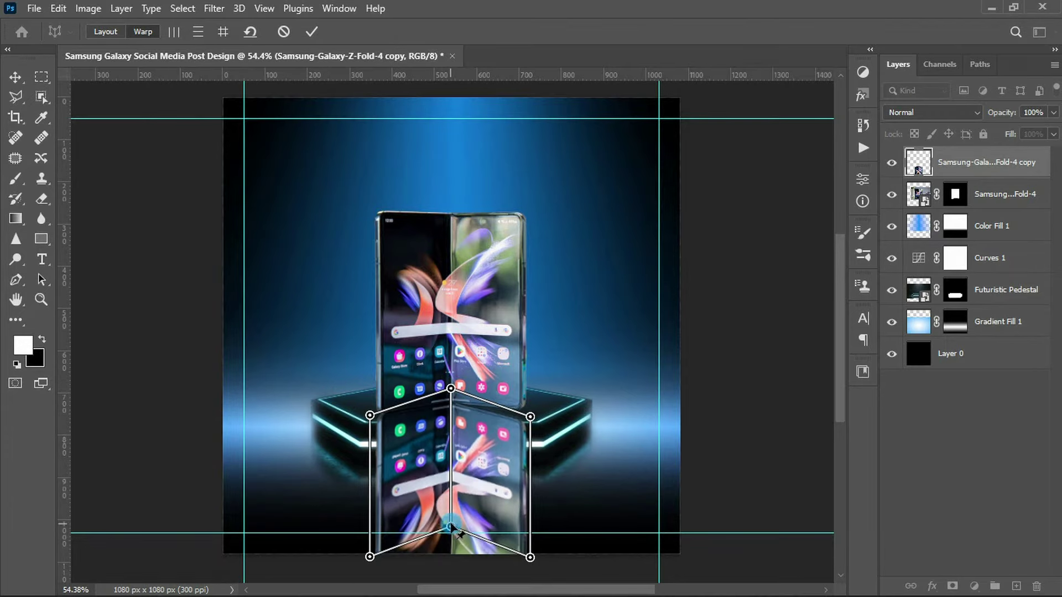
{"action": "left_click_drag", "start_coordinate": [529, 416], "coordinate": [532, 410]}
{"action": "left_click_drag", "start_coordinate": [450, 527], "coordinate": [448, 532]}
{"action": "mouse_move", "coordinate": [449, 412]}
{"action": "left_mouse_down"}
{"action": "mouse_move", "coordinate": [441, 423]}
{"action": "mouse_move", "coordinate": [445, 414]}
{"action": "left_mouse_up"}
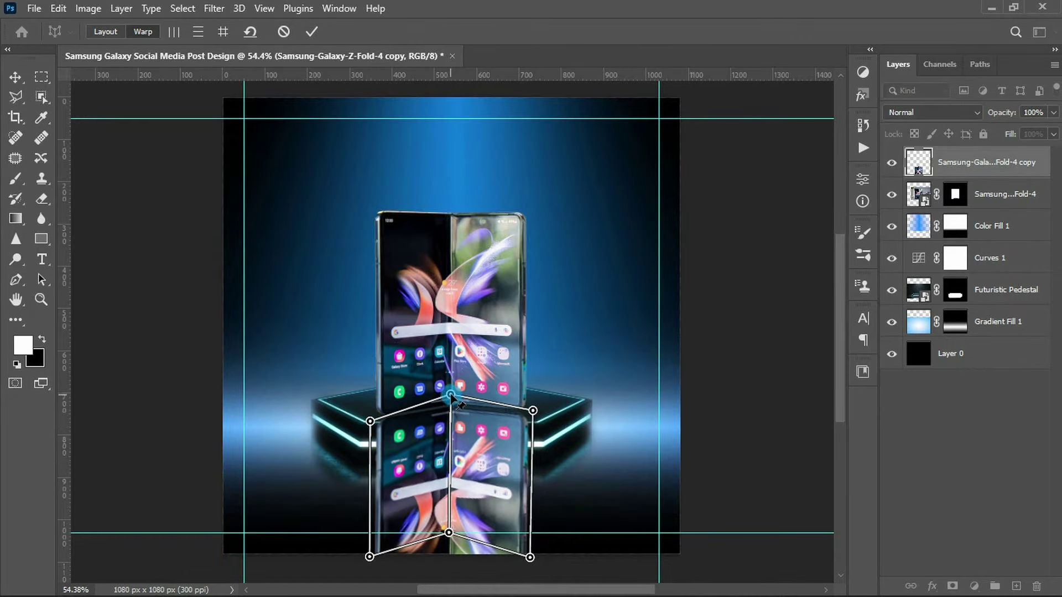
{"action": "key", "text": "Return"}
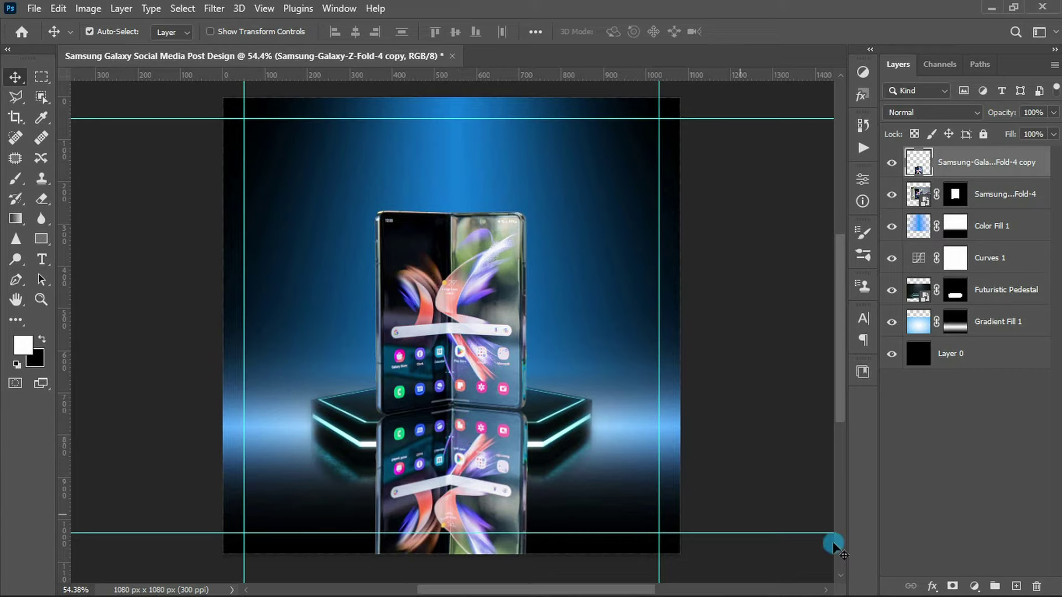
Fade the reflection copy out below the pedestal with a gradient layer mask
{"action": "left_click", "coordinate": [952, 586]}
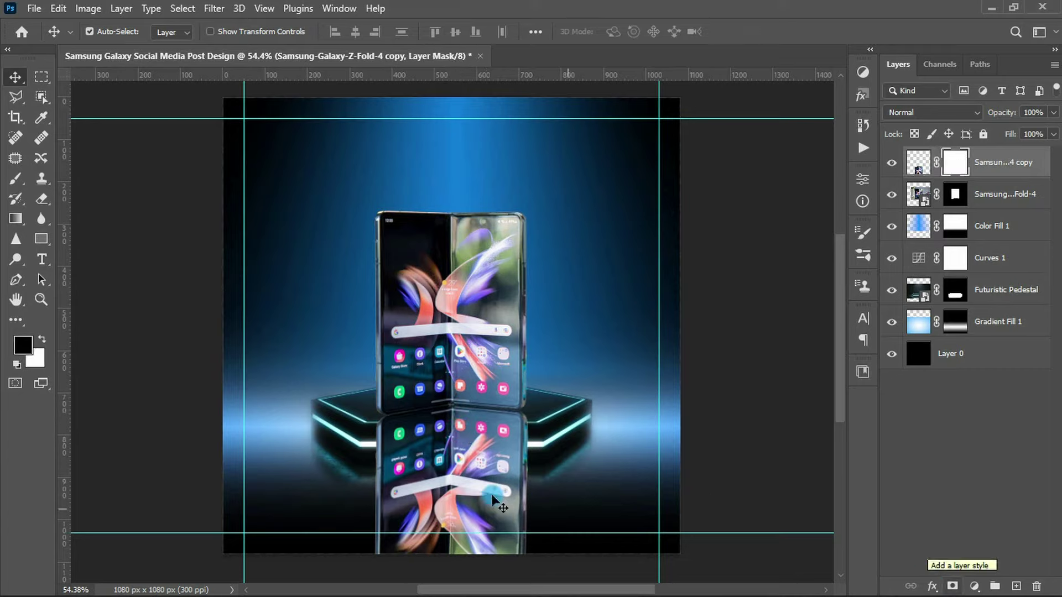
{"action": "key", "text": "g"}
{"action": "mouse_move", "coordinate": [447, 408]}
{"action": "left_mouse_down"}
{"action": "mouse_move", "coordinate": [452, 440]}
{"action": "mouse_move", "coordinate": [450, 427]}
{"action": "left_mouse_up"}
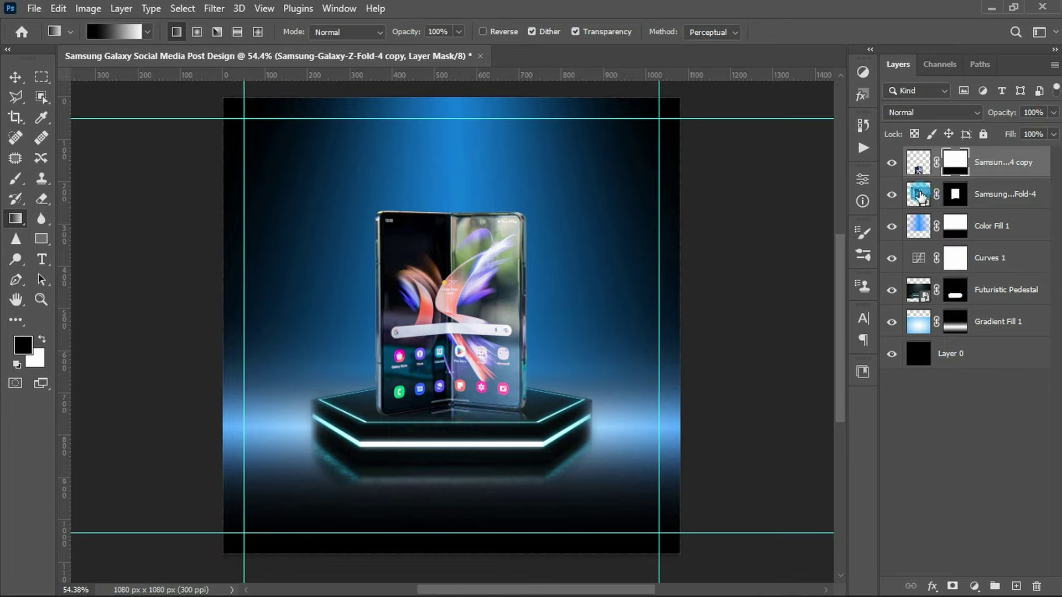
Nudge the original phone layer slightly upward with the Move tool
{"action": "left_click", "coordinate": [919, 195]}
{"action": "key", "text": "x"}
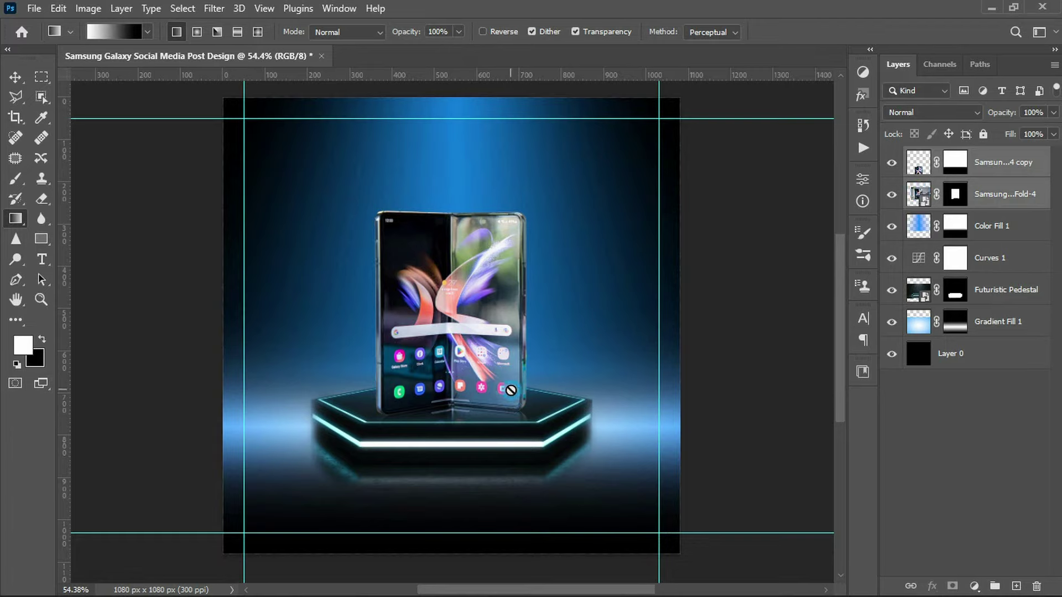
{"action": "key", "text": "v"}
{"action": "key", "text": "Up"}
{"action": "key", "text": "Up"}
{"action": "key", "text": "Up"}
{"action": "key", "text": "Up"}
{"action": "key", "text": "Up"}
{"action": "key", "text": "Up"}
{"action": "key", "text": "Up"}
{"action": "key", "text": "Up"}
{"action": "key", "text": "Up"}
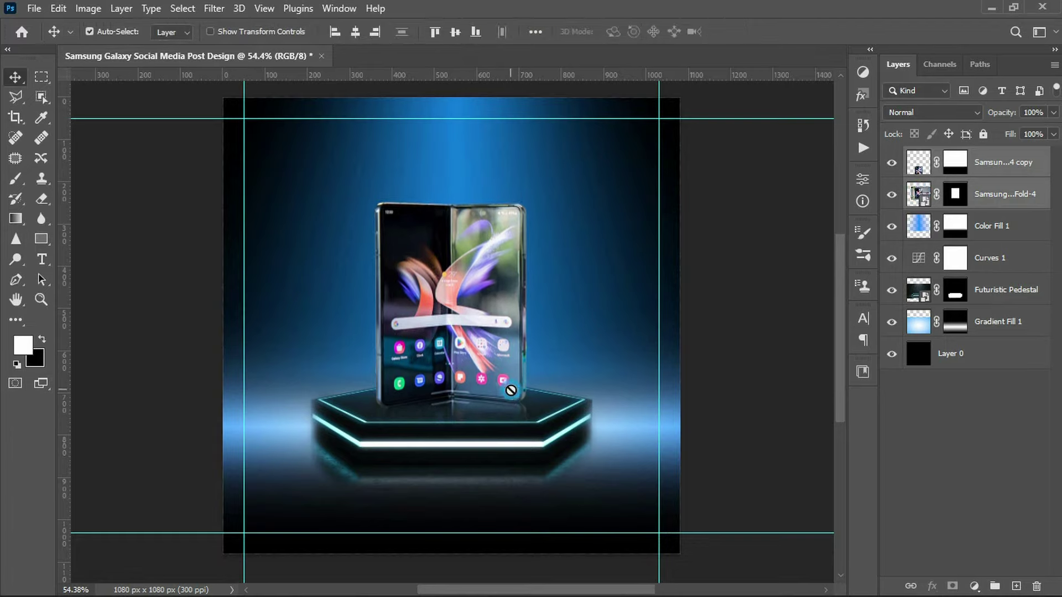
{"action": "key", "text": "Down"}
{"action": "key", "text": "Down"}
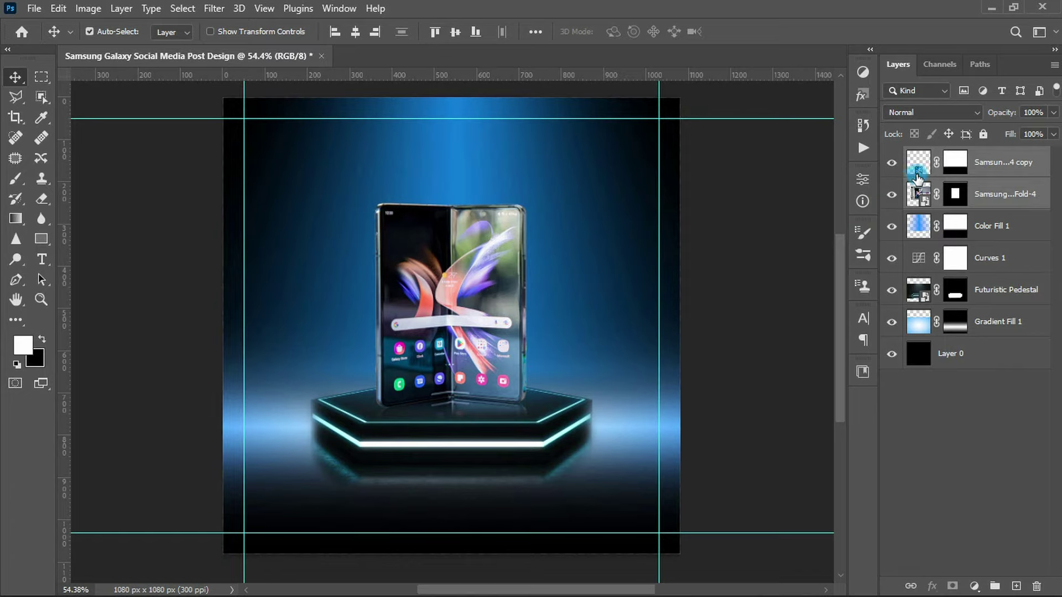
{"action": "left_click", "coordinate": [921, 174]}
Add a blue Solid Color fill (#0090ff) clipped to the phone layer
{"action": "left_click", "coordinate": [974, 202]}
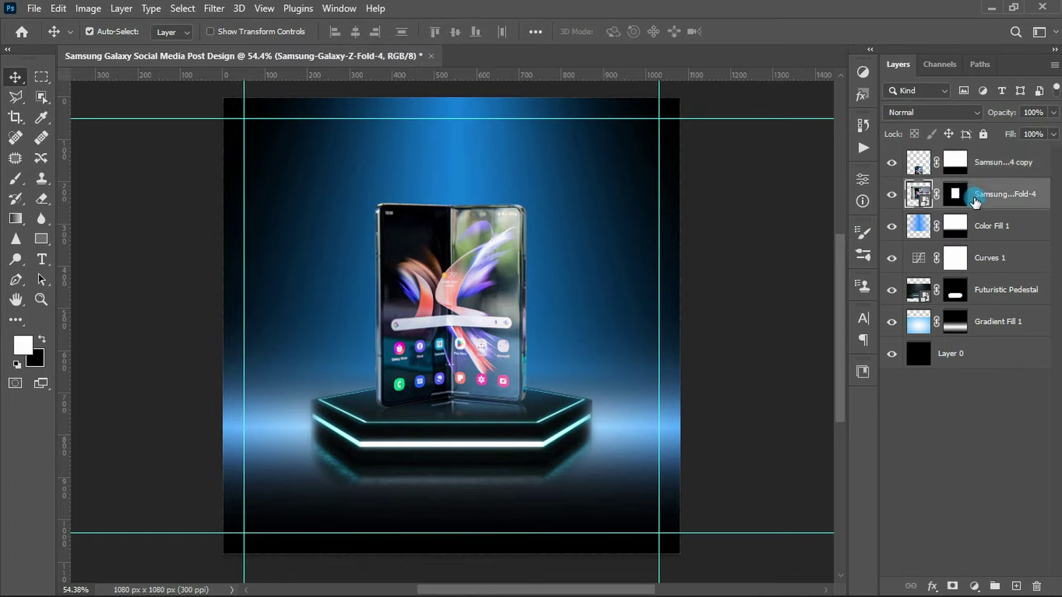
{"action": "left_click", "coordinate": [974, 586]}
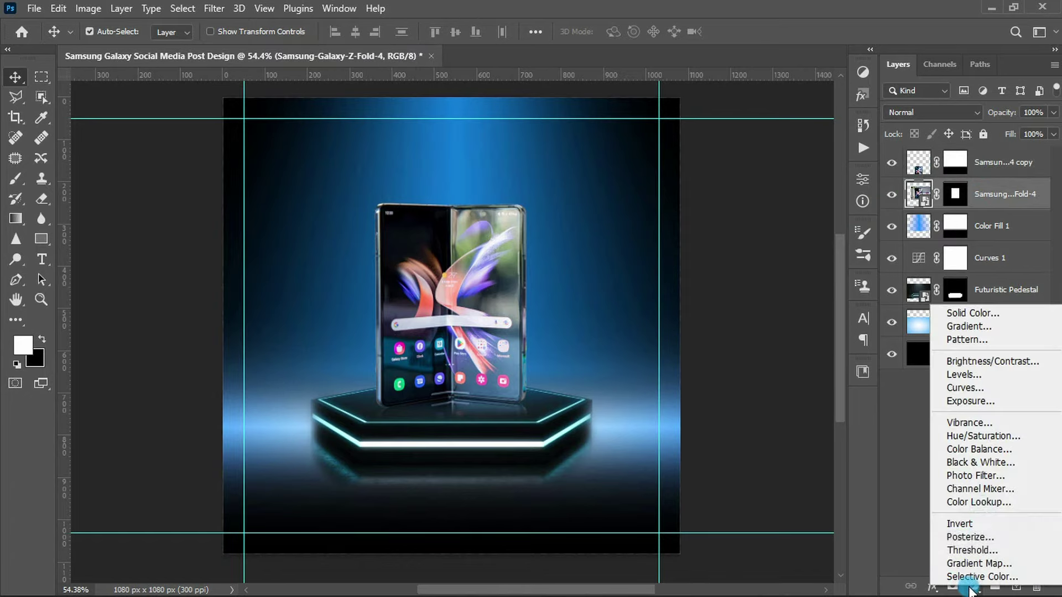
{"action": "left_click", "coordinate": [990, 314]}
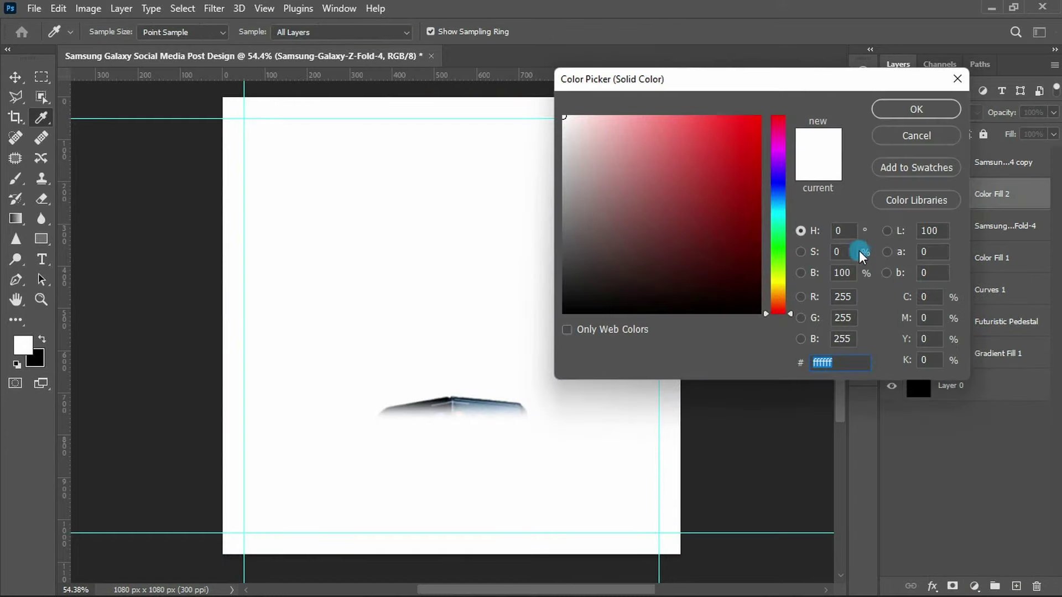
{"action": "left_click", "coordinate": [782, 199]}
{"action": "type", "text": "0078ff"}
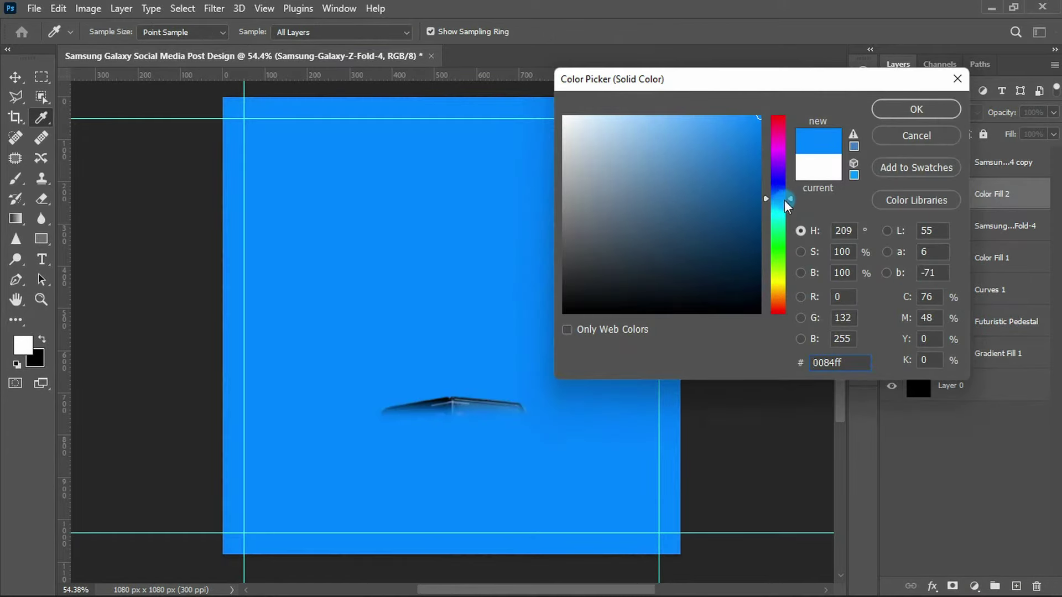
{"action": "left_click", "coordinate": [791, 200]}
{"action": "left_click", "coordinate": [902, 111]}
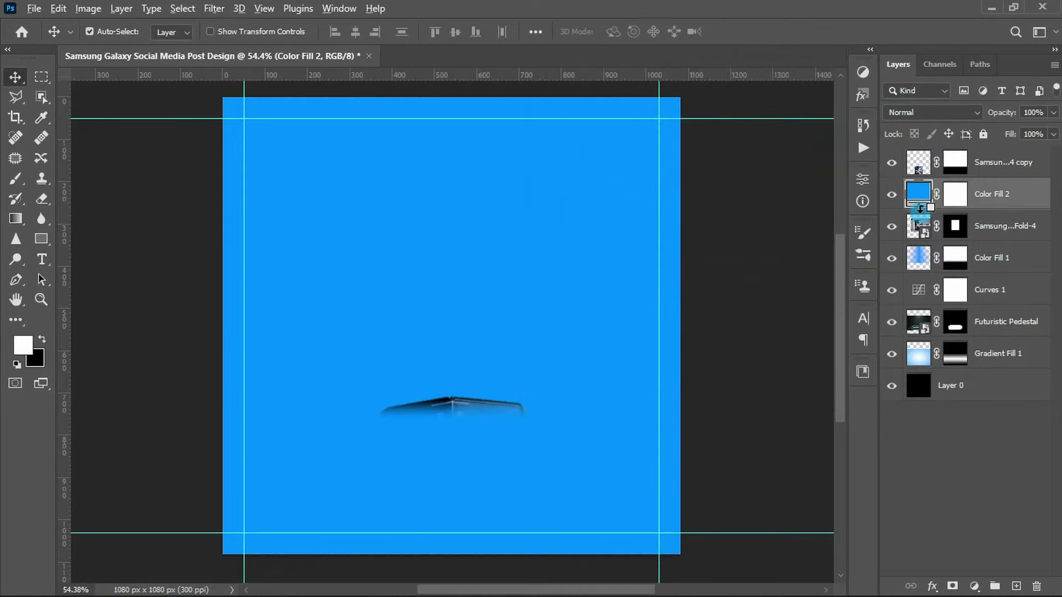
{"action": "left_click", "coordinate": [920, 209], "text": "alt"}
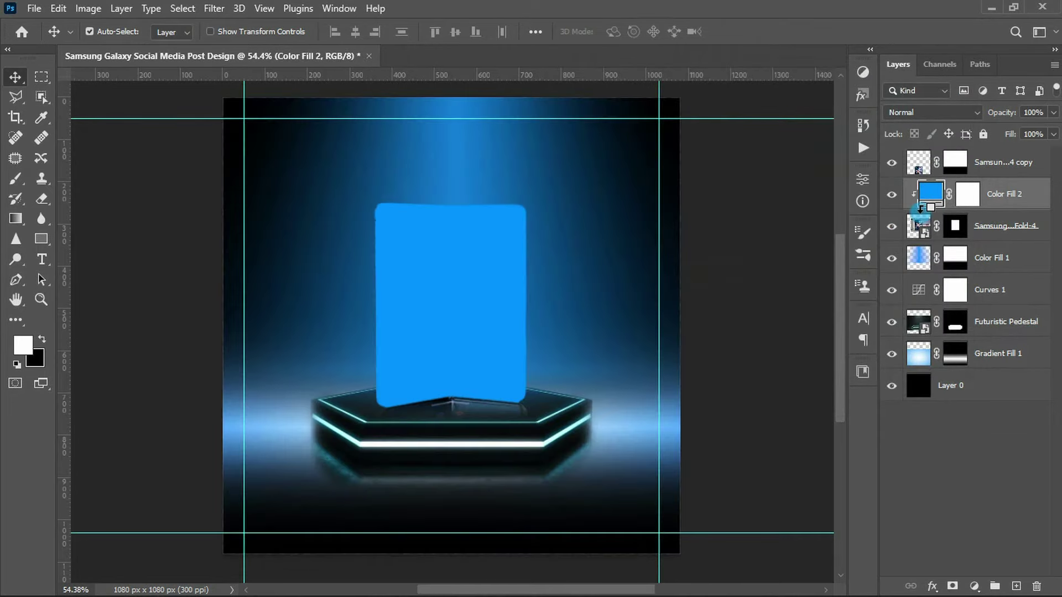
Invert the fill's mask and paint blue back with a soft brush at 31% opacity
{"action": "left_click", "coordinate": [965, 200]}
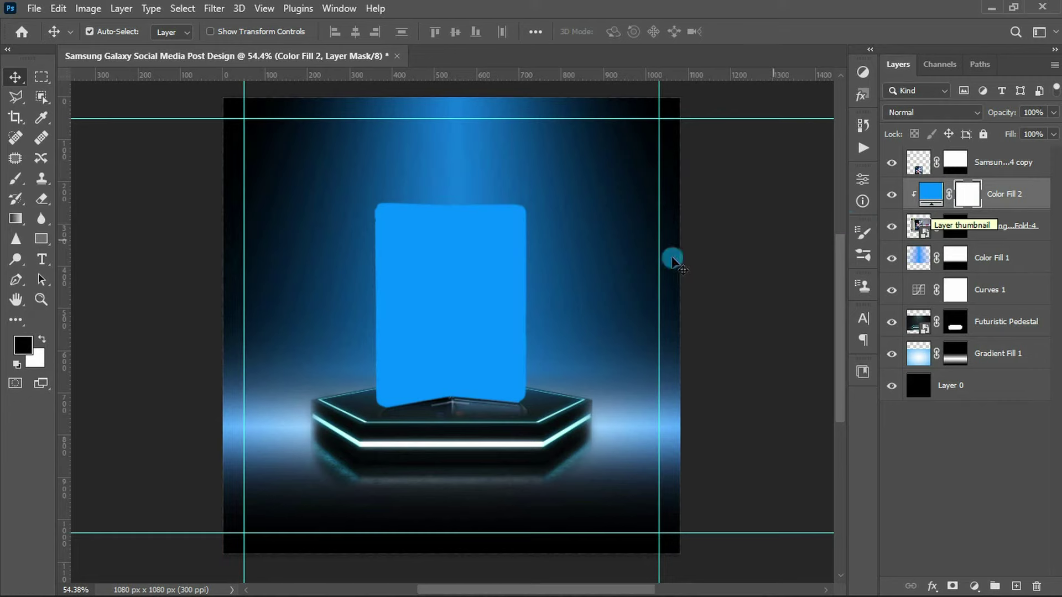
{"action": "key", "text": "b"}
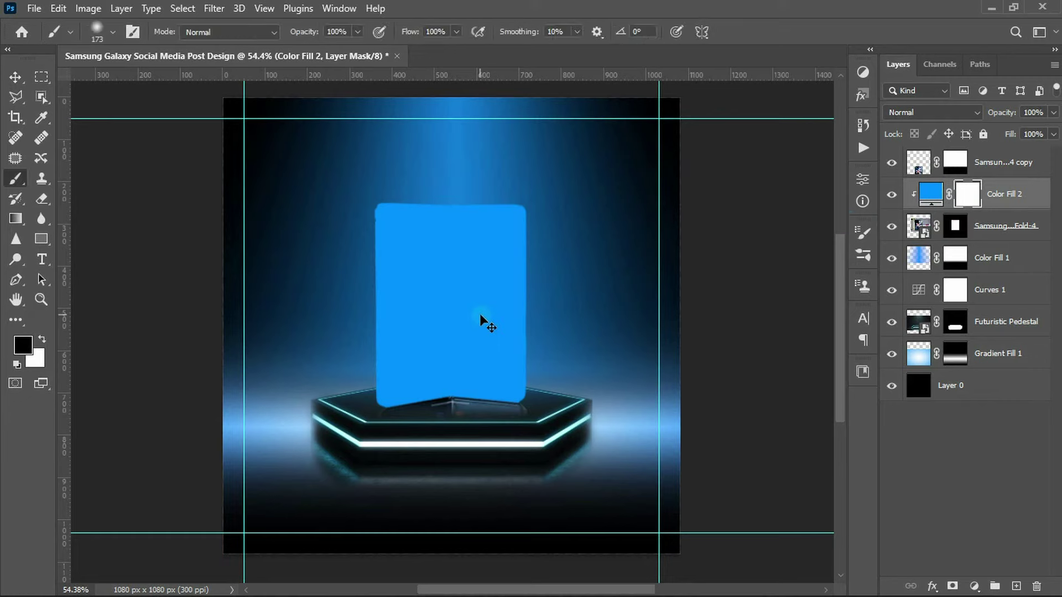
{"action": "mouse_move", "coordinate": [456, 308]}
{"action": "left_mouse_down"}
{"action": "mouse_move", "coordinate": [550, 314]}
{"action": "mouse_move", "coordinate": [398, 310]}
{"action": "left_mouse_up"}
{"action": "key", "text": "x"}
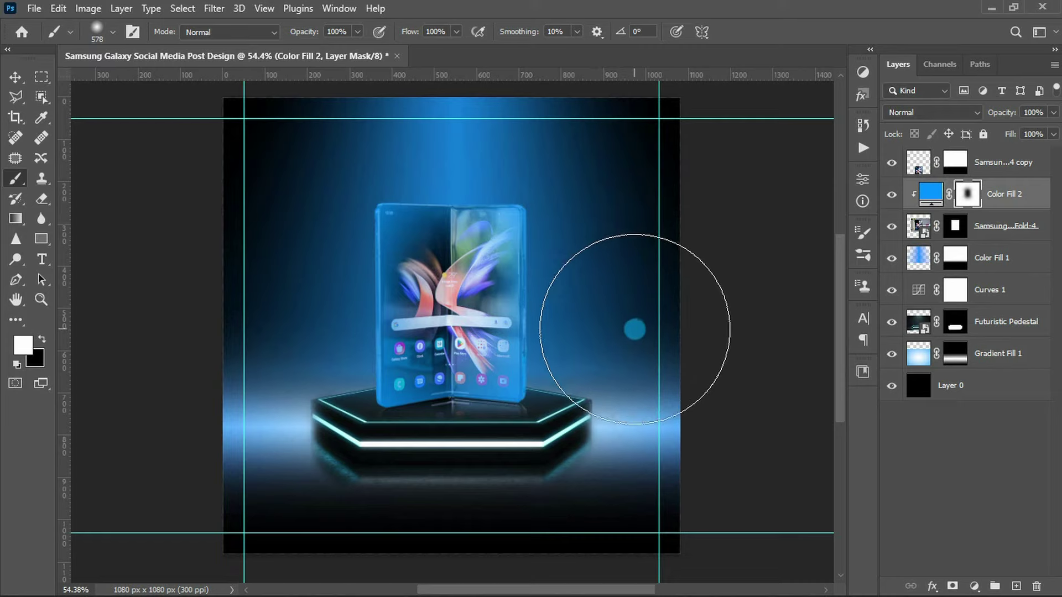
{"action": "left_click_drag", "start_coordinate": [526, 290], "coordinate": [505, 296]}
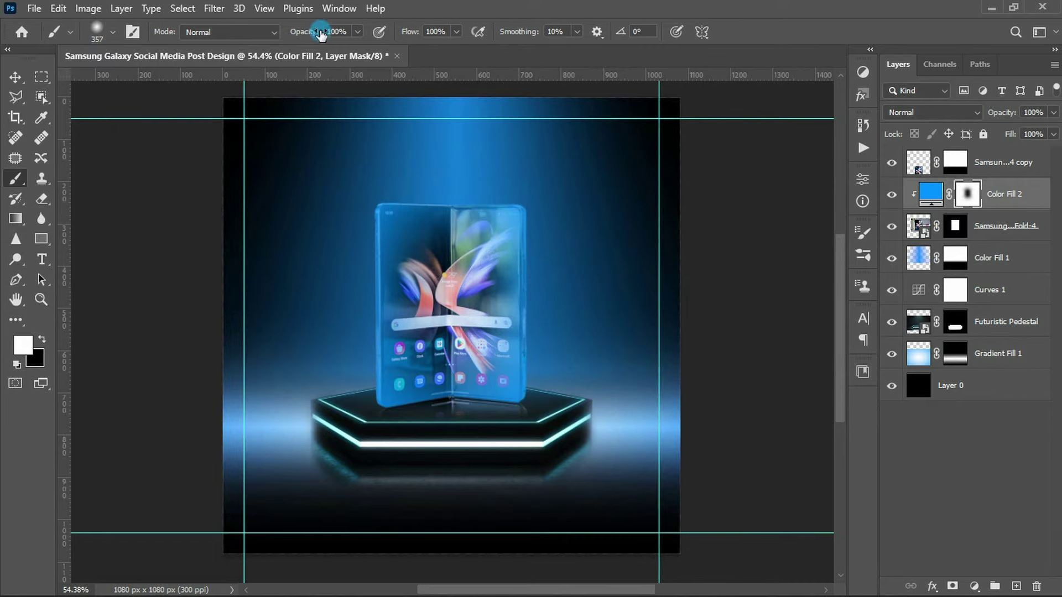
{"action": "mouse_move", "coordinate": [316, 38]}
{"action": "left_mouse_down"}
{"action": "mouse_move", "coordinate": [268, 43]}
{"action": "mouse_move", "coordinate": [292, 41]}
{"action": "left_mouse_up"}
{"action": "mouse_move", "coordinate": [467, 302]}
{"action": "left_mouse_down"}
{"action": "mouse_move", "coordinate": [492, 302]}
{"action": "mouse_move", "coordinate": [475, 299]}
{"action": "left_mouse_up"}
{"action": "left_click_drag", "start_coordinate": [443, 260], "coordinate": [463, 267]}
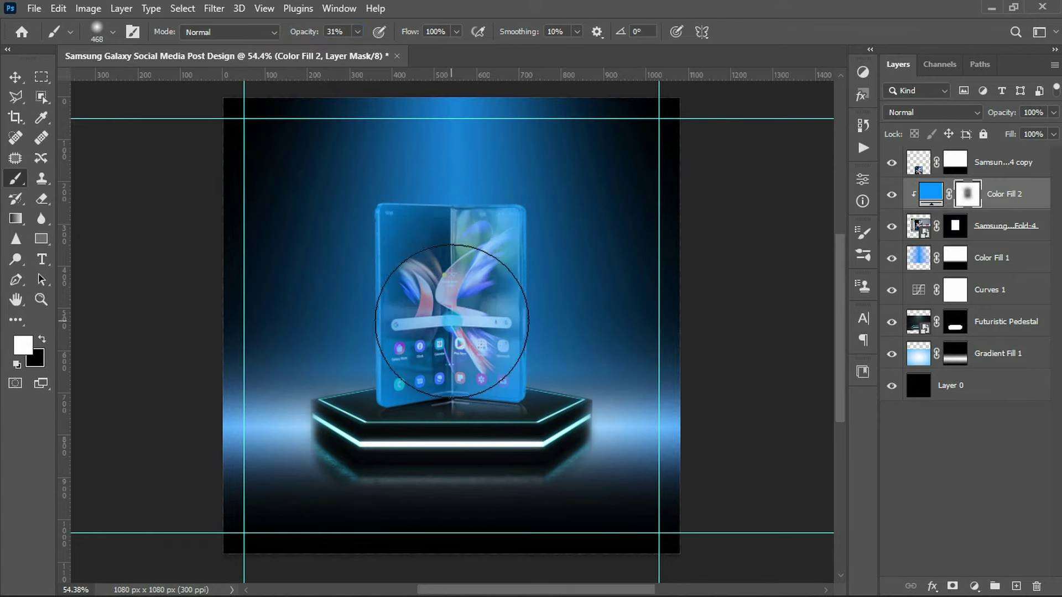
{"action": "key", "text": "v"}
{"action": "left_click", "coordinate": [931, 194]}
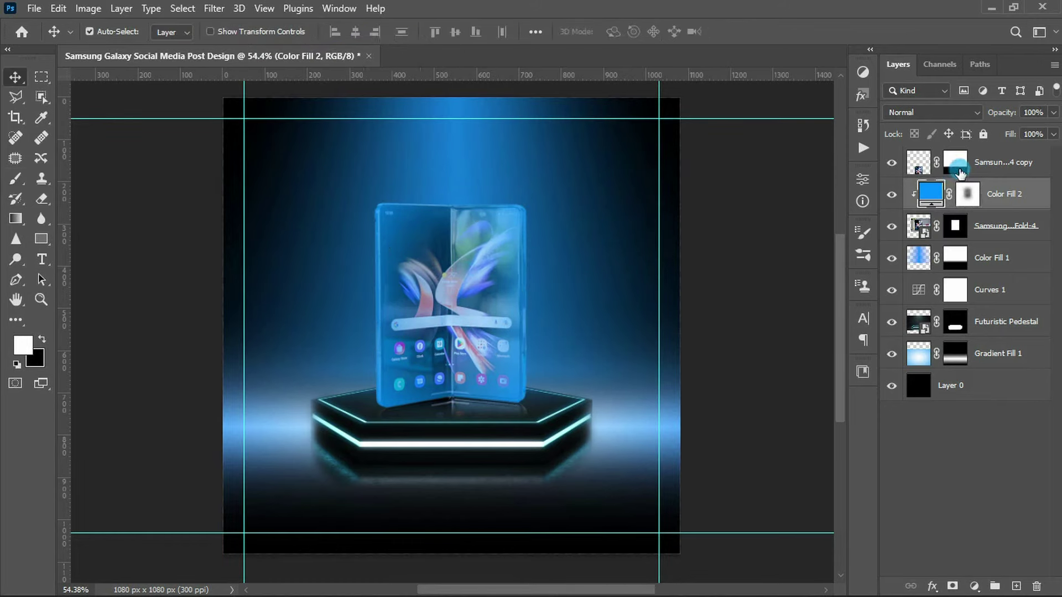
Copy Color Fill 2 to the top, delete its mask and set opacity to 28%
{"action": "left_click_drag", "start_coordinate": [1005, 113], "coordinate": [979, 113]}
{"action": "key", "text": "ctrl+j"}
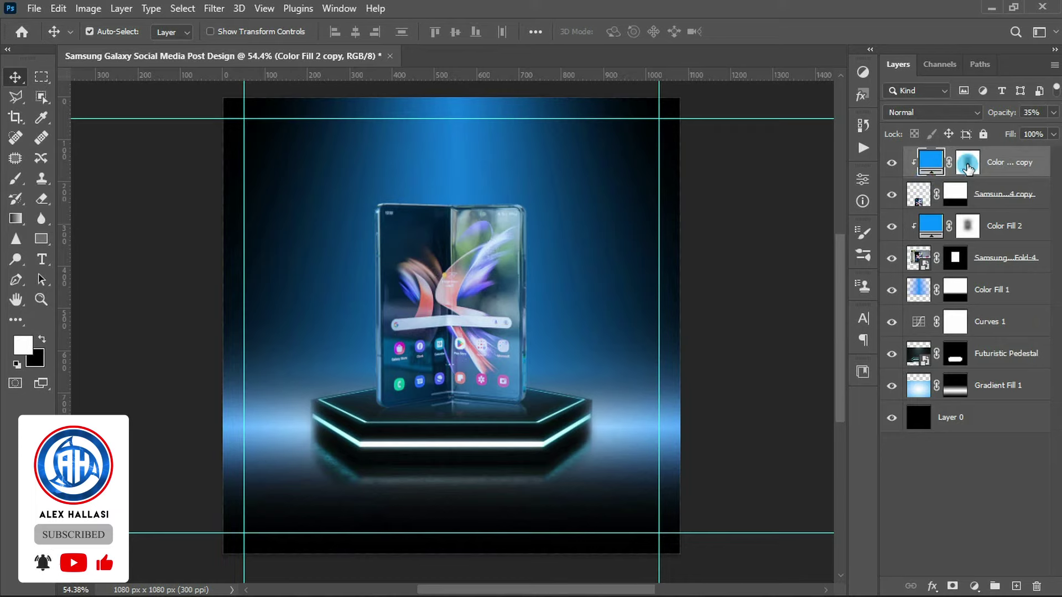
{"action": "left_click", "coordinate": [966, 162]}
{"action": "right_click", "coordinate": [966, 165]}
{"action": "left_click", "coordinate": [956, 196]}
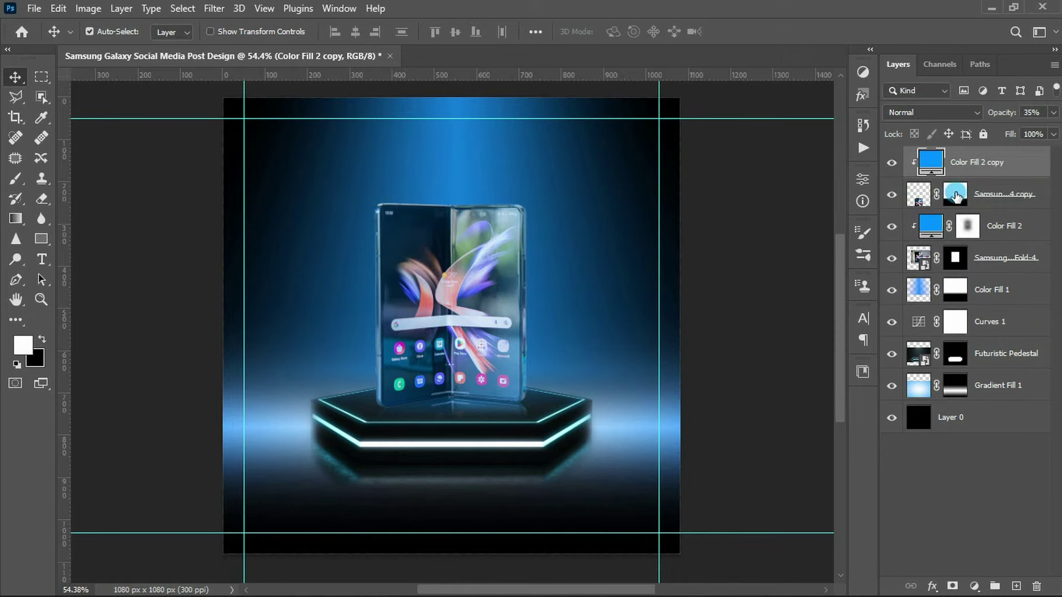
{"action": "left_click_drag", "start_coordinate": [1005, 116], "coordinate": [1001, 116]}
Add an empty Layer 1 and bring up the Brush Settings
{"action": "left_click", "coordinate": [1016, 586]}
{"action": "key", "text": "b"}
{"action": "key", "text": "F5"}
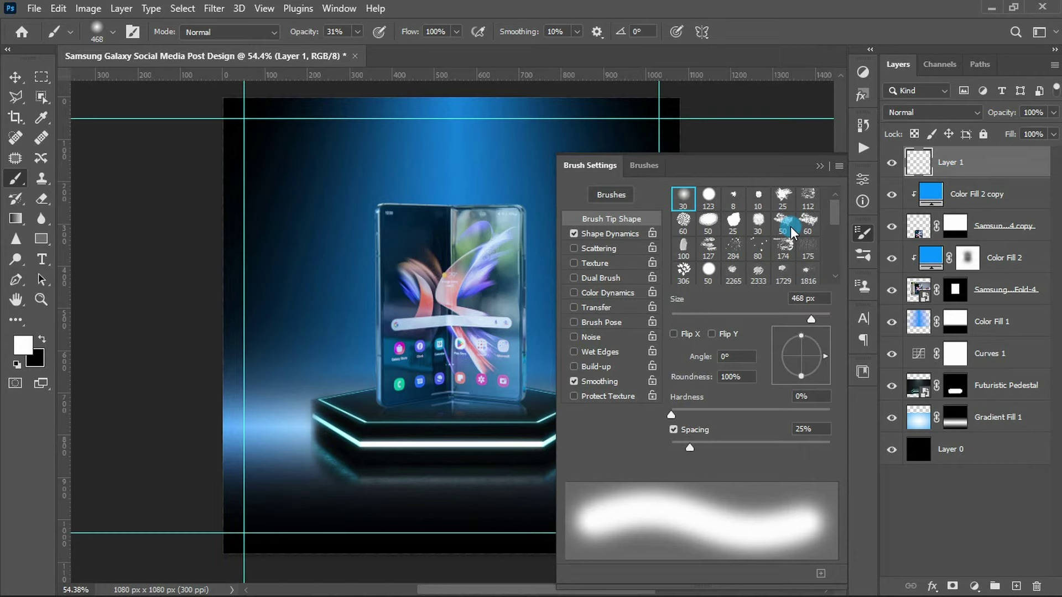
Set up the 2004 flat brush at about 904 px and 100% opacity for the line
{"action": "left_click_drag", "start_coordinate": [832, 211], "coordinate": [831, 247]}
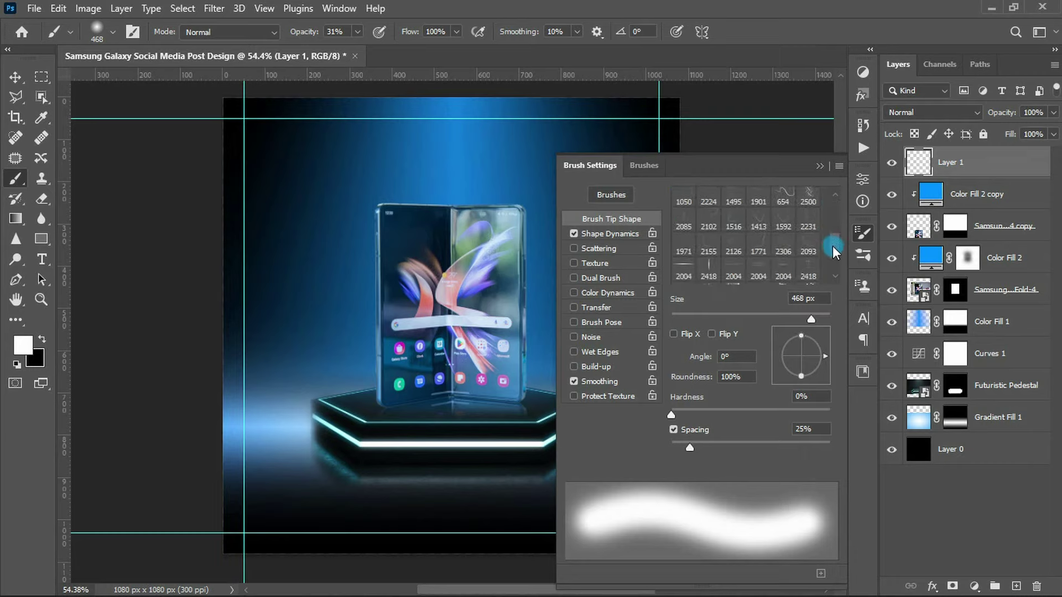
{"action": "left_click", "coordinate": [683, 270]}
{"action": "left_click", "coordinate": [816, 168]}
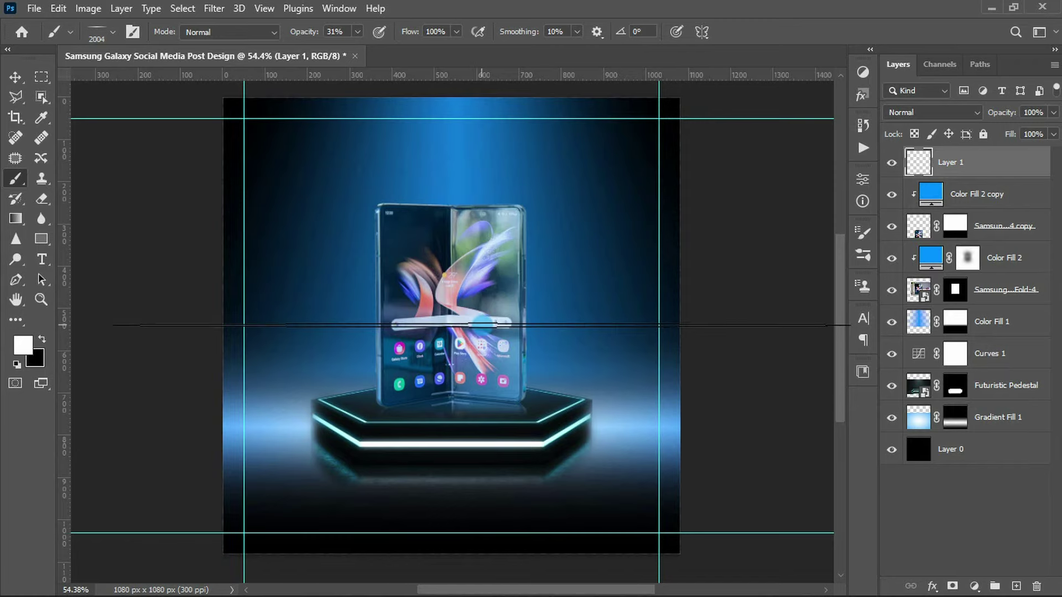
{"action": "right_click", "coordinate": [474, 324], "text": "alt"}
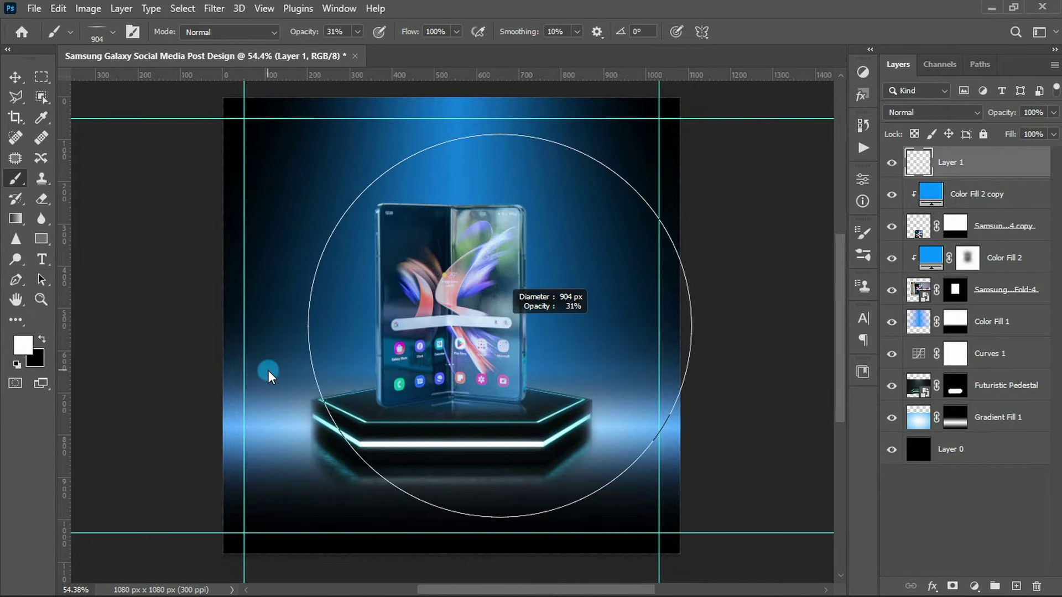
{"action": "right_click", "coordinate": [267, 375], "text": "alt"}
{"action": "left_click", "coordinate": [334, 31]}
{"action": "type", "text": "0"}
{"action": "key", "text": "Return"}
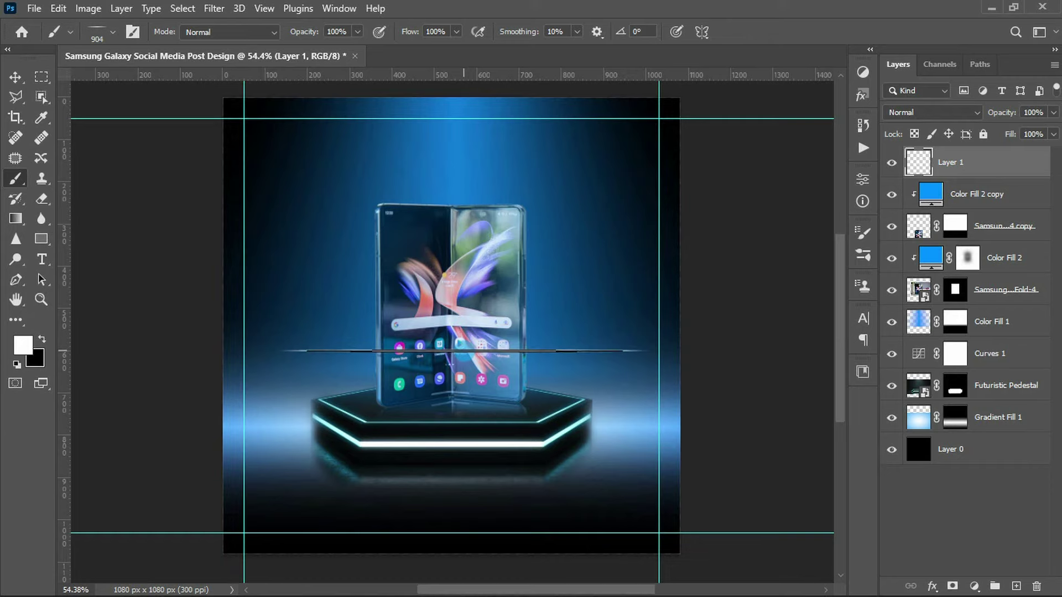
Give the line a neon Styles preset and centre it horizontally on the canvas
{"action": "key", "text": "v"}
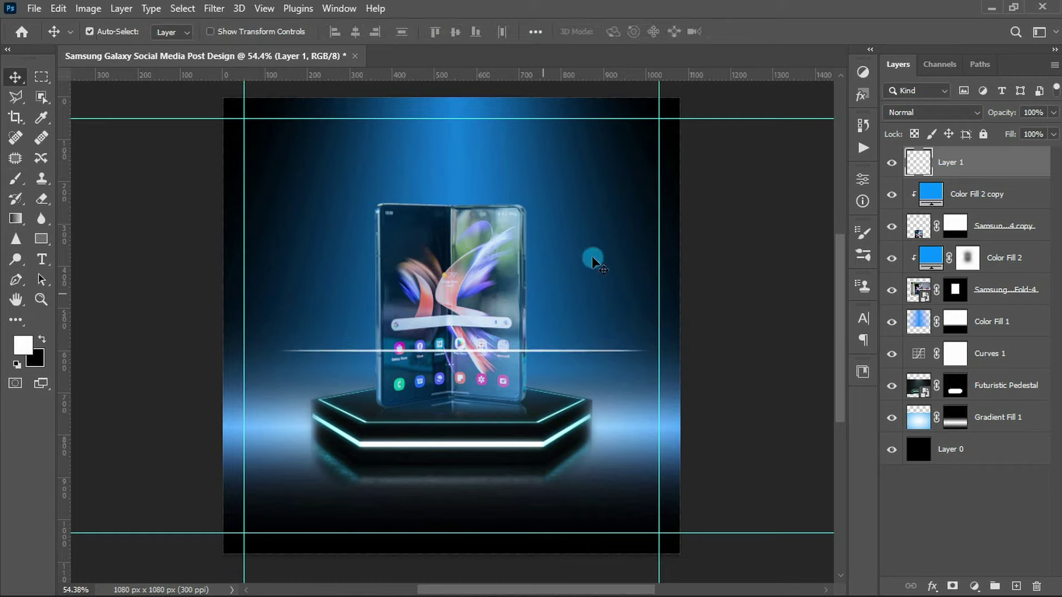
{"action": "left_click", "coordinate": [861, 94]}
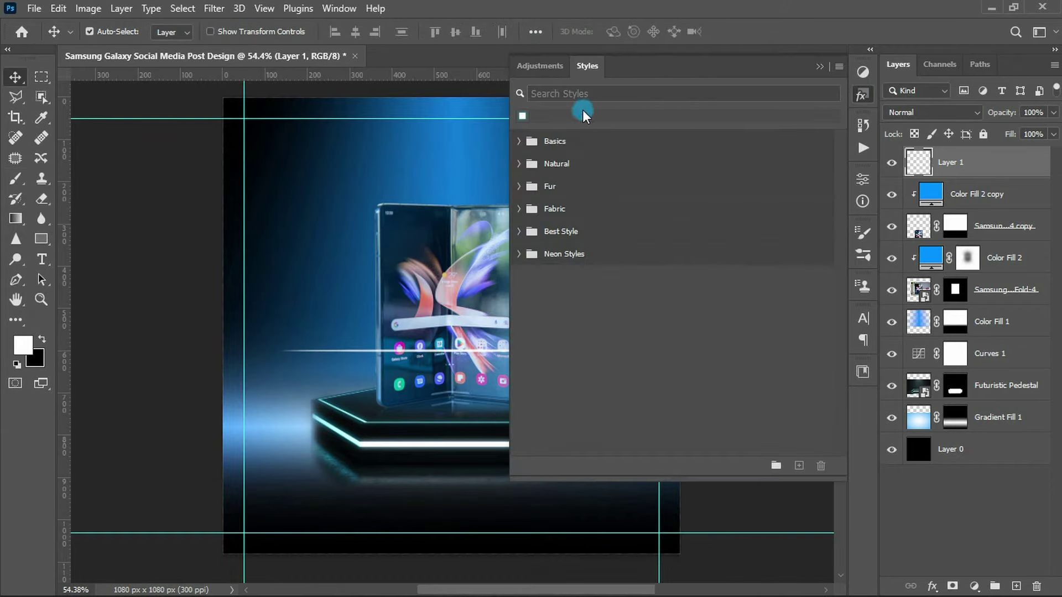
{"action": "left_click", "coordinate": [522, 116]}
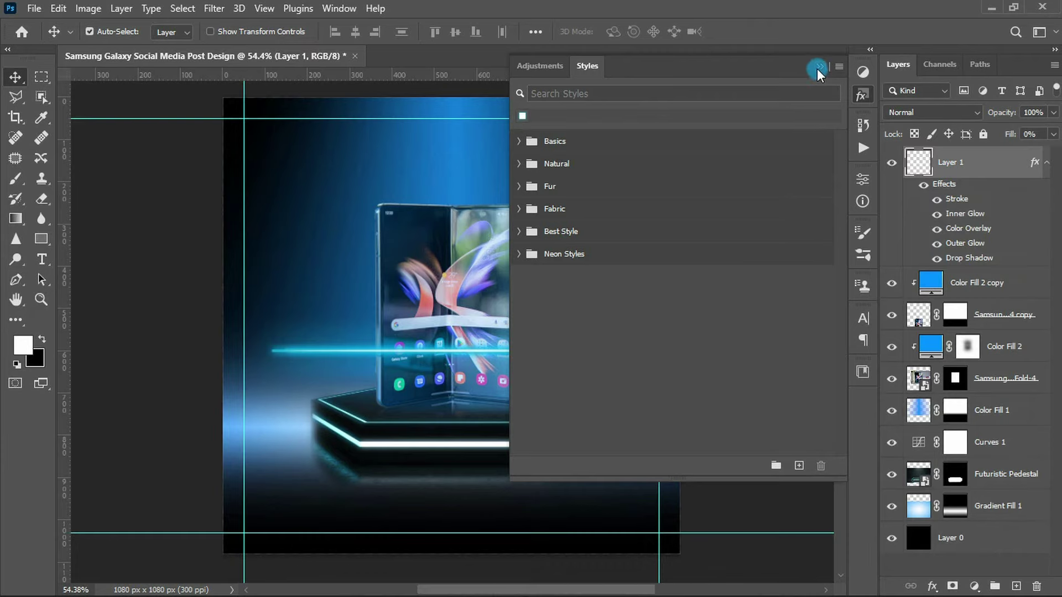
{"action": "left_click", "coordinate": [819, 66]}
{"action": "left_click", "coordinate": [1046, 162]}
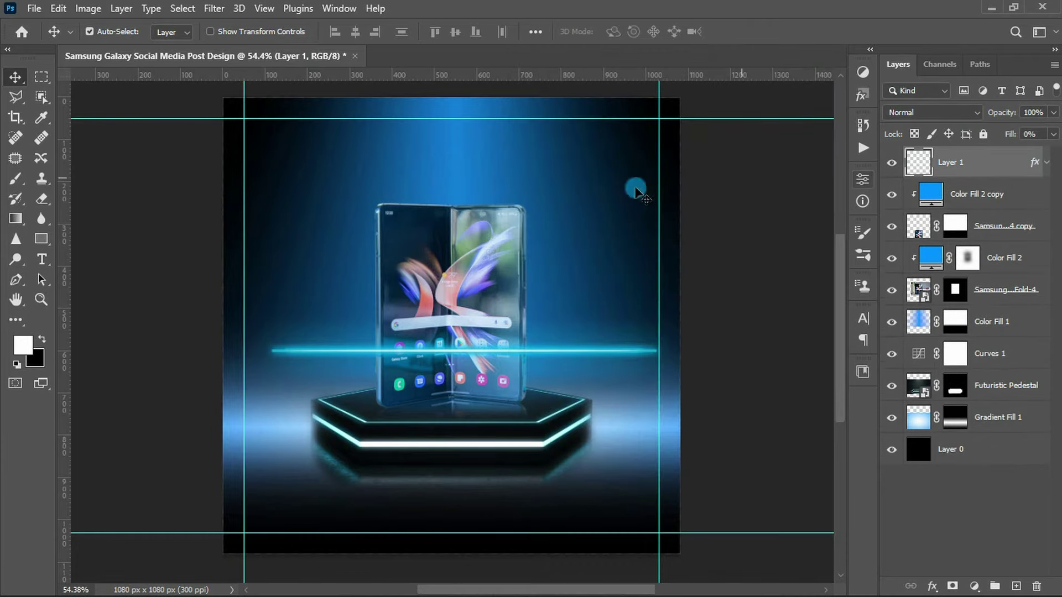
{"action": "key", "text": "ctrl+a"}
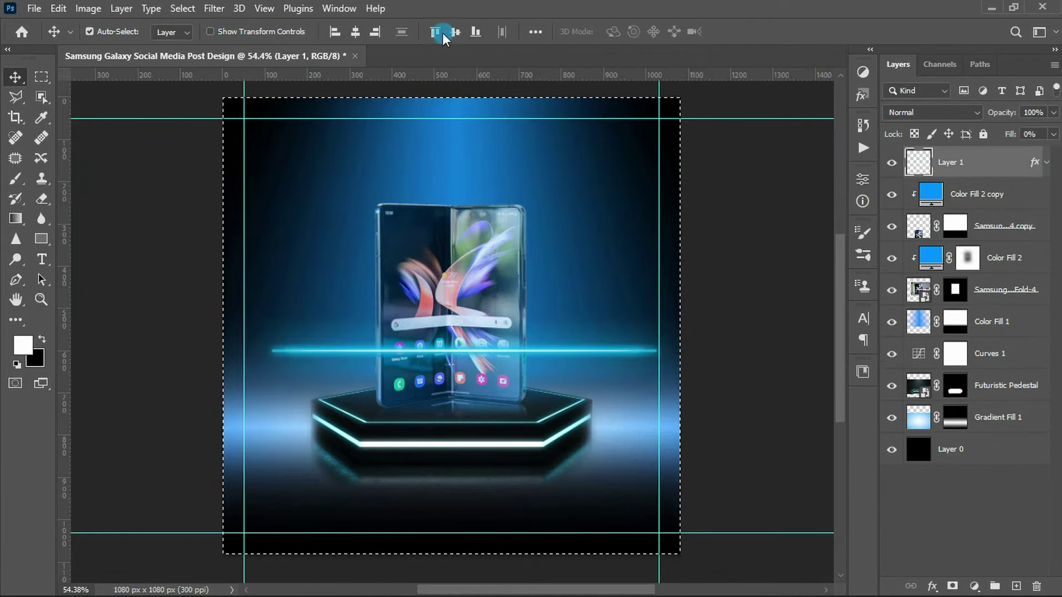
{"action": "left_click", "coordinate": [355, 31]}
{"action": "key", "text": "ctrl+d"}
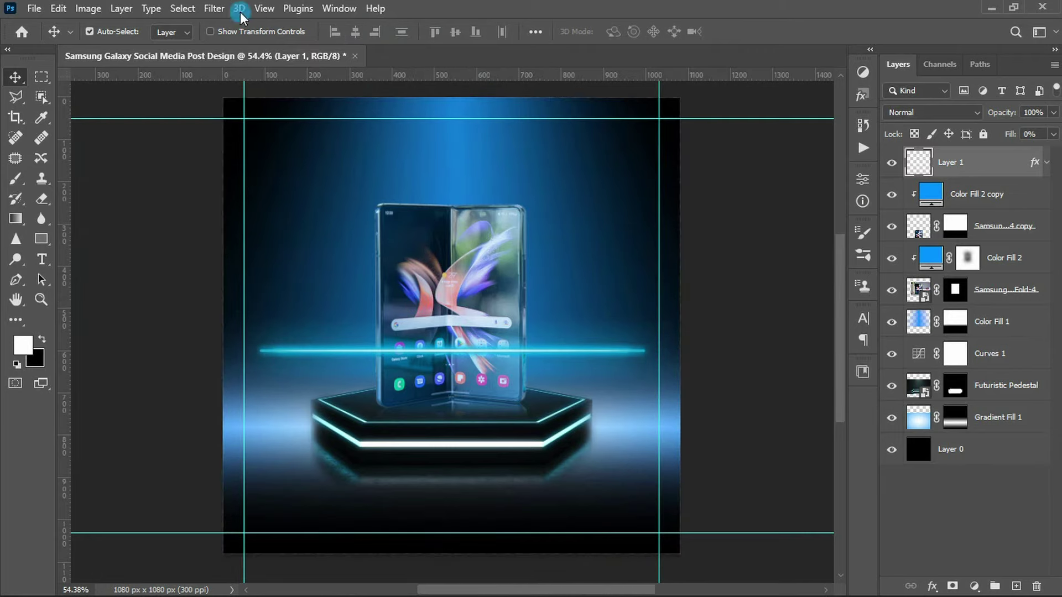
{"action": "left_click", "coordinate": [214, 8]}
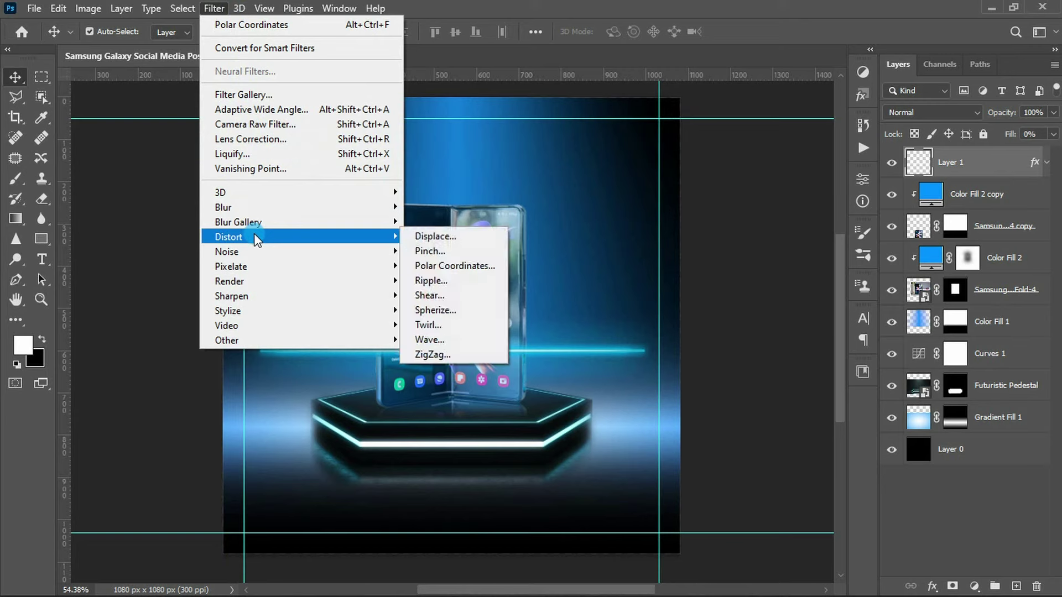
Bend the neon line into a ring with Polar Coordinates and squash its height
{"action": "left_click", "coordinate": [439, 264]}
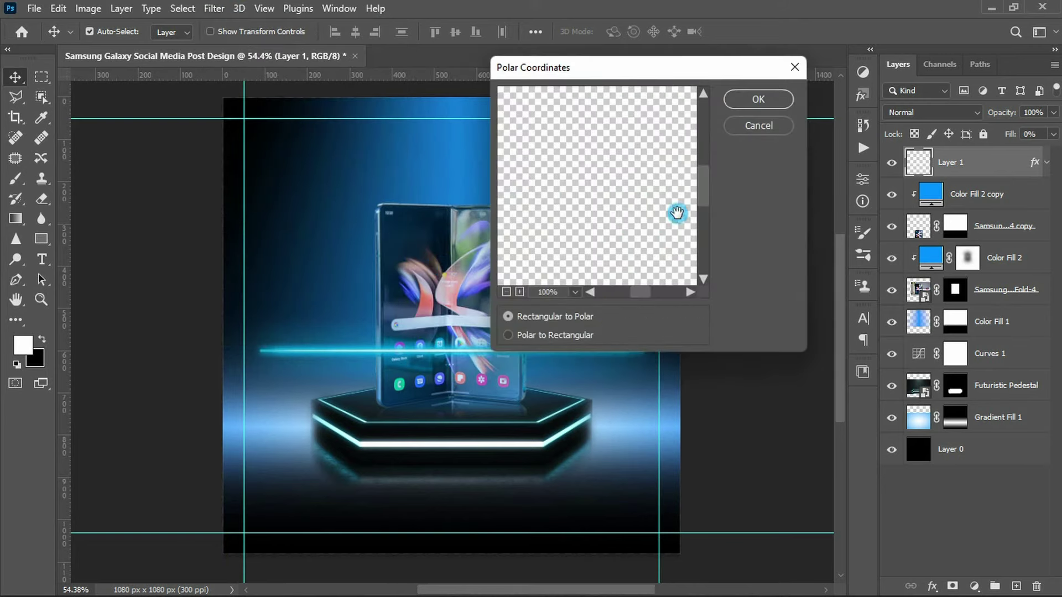
{"action": "left_click", "coordinate": [758, 99]}
{"action": "key", "text": "ctrl+t"}
{"action": "left_click_drag", "start_coordinate": [444, 452], "coordinate": [456, 409]}
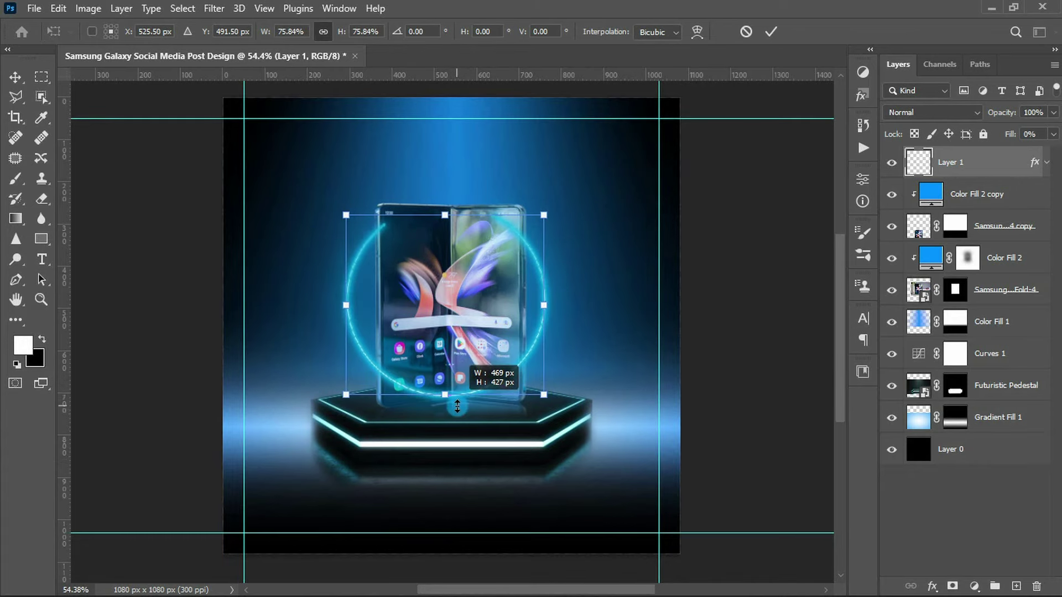
{"action": "left_click_drag", "start_coordinate": [455, 409], "coordinate": [456, 409]}
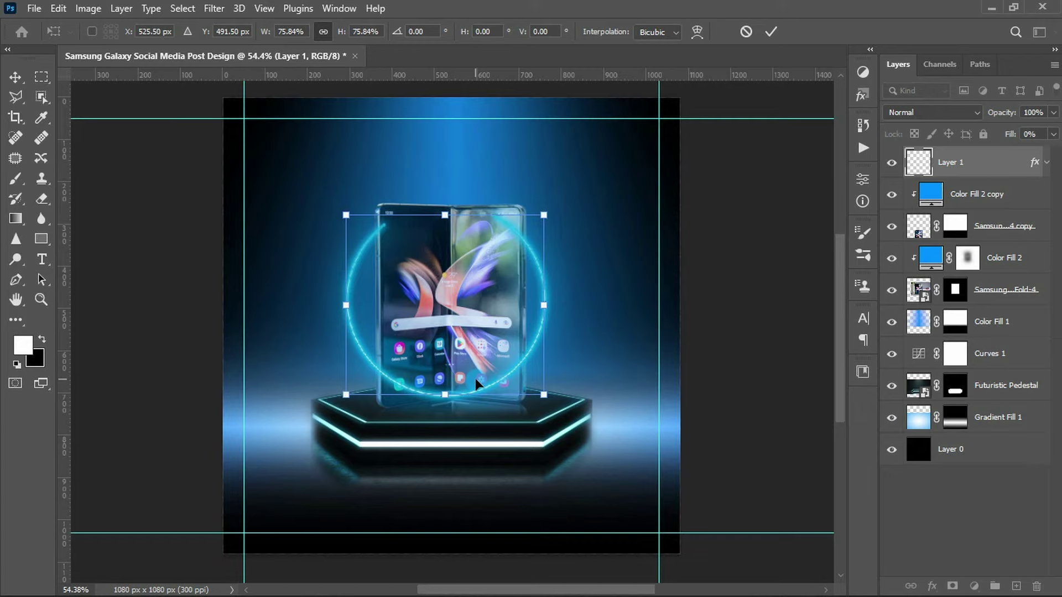
{"action": "key", "text": "Return"}
Duplicate the ring and move the copy slightly upward
{"action": "key", "text": "ctrl+j"}
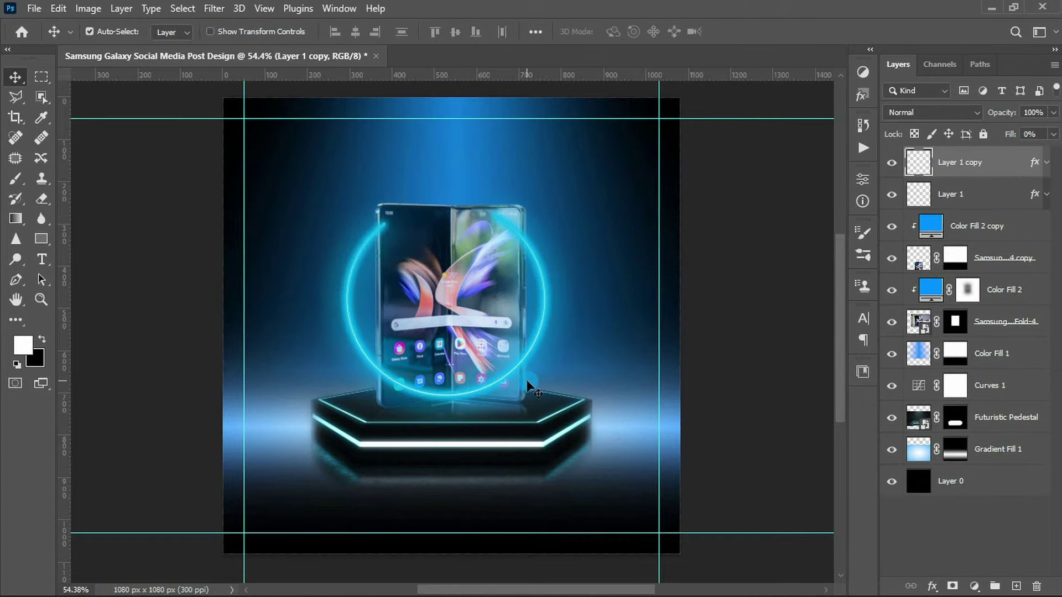
{"action": "key", "text": "ctrl+t"}
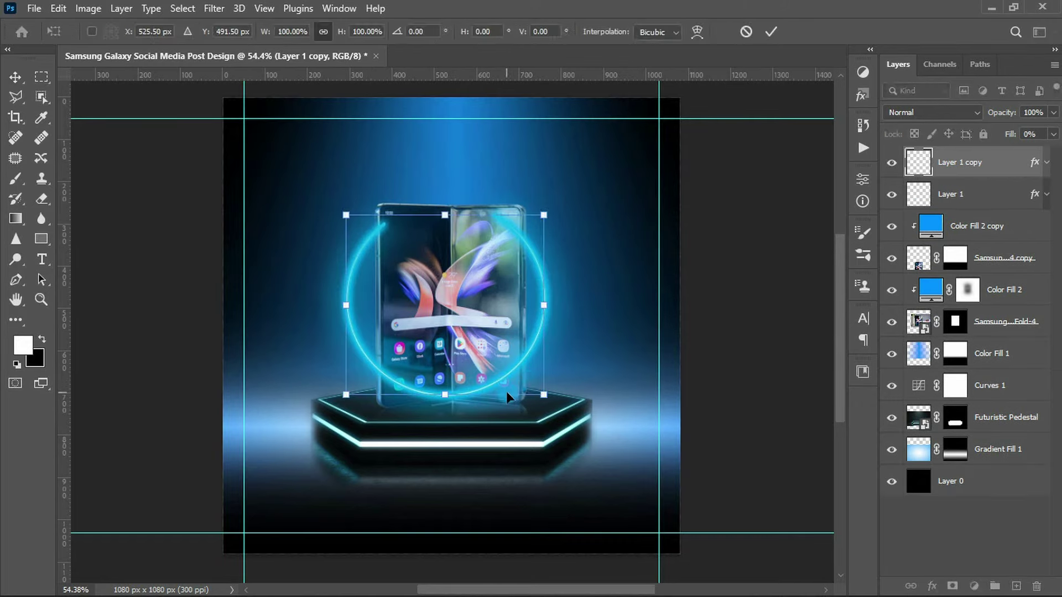
{"action": "mouse_move", "coordinate": [485, 387]}
{"action": "left_mouse_down"}
{"action": "mouse_move", "coordinate": [482, 367]}
{"action": "mouse_move", "coordinate": [482, 377]}
{"action": "left_mouse_up"}
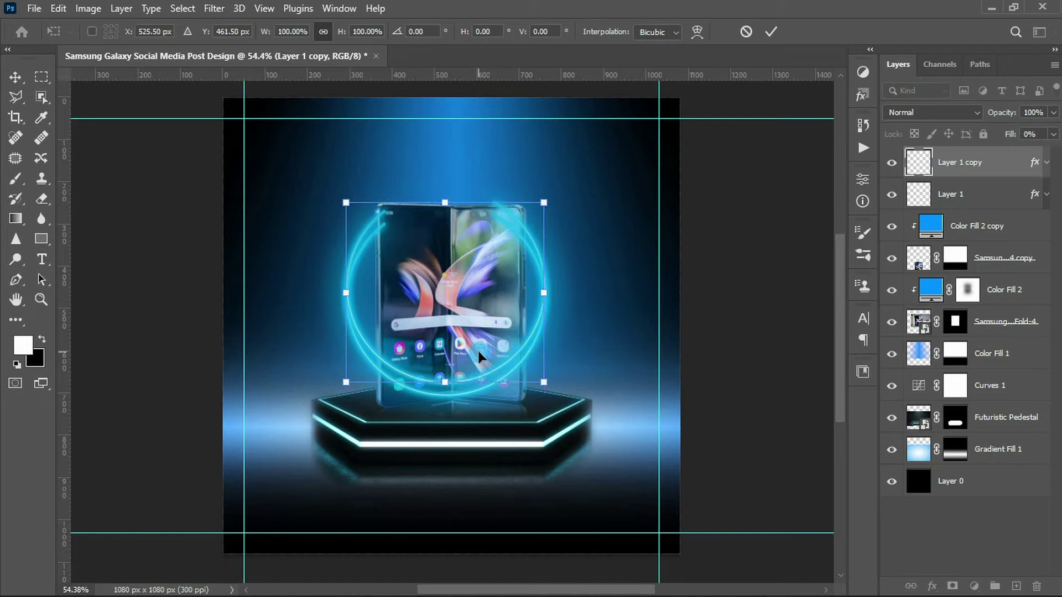
{"action": "key", "text": "Return"}
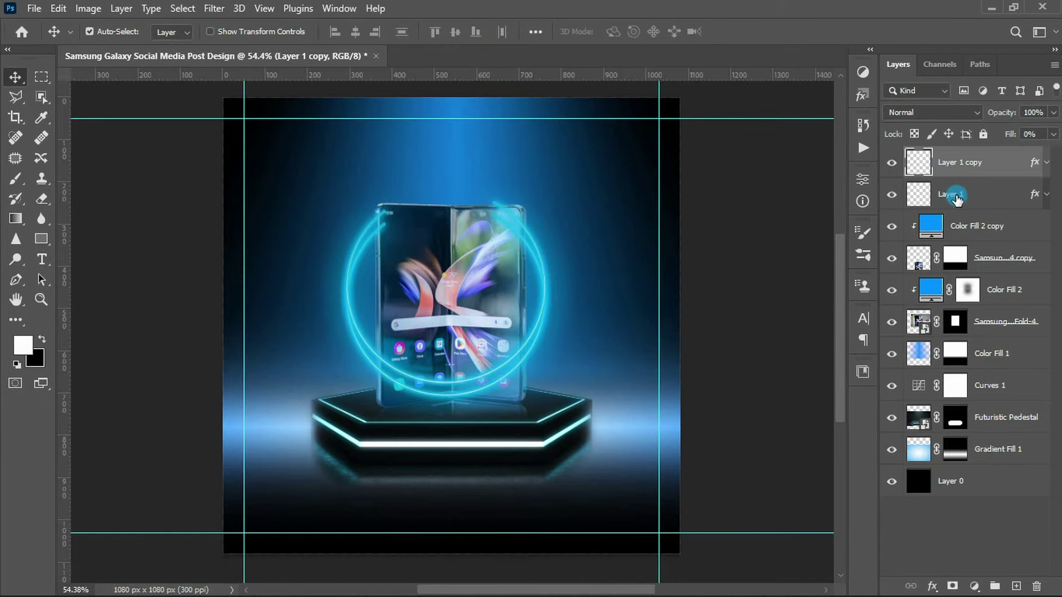
Duplicate both ring layers and move the new copies higher to make four rings
{"action": "left_click", "coordinate": [956, 198], "text": "shift"}
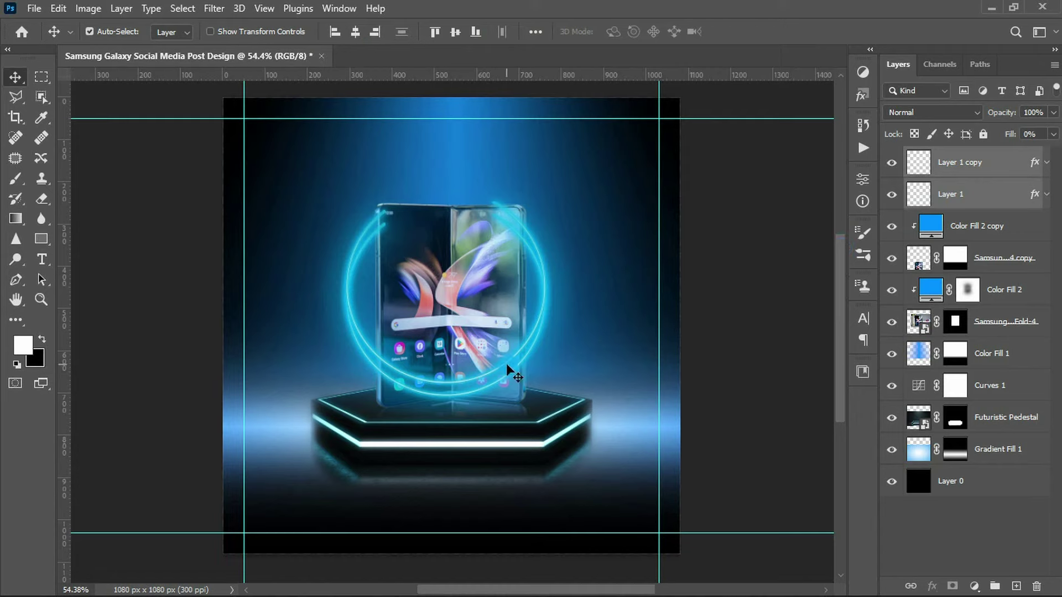
{"action": "key", "text": "ctrl+j"}
{"action": "key", "text": "ctrl+t"}
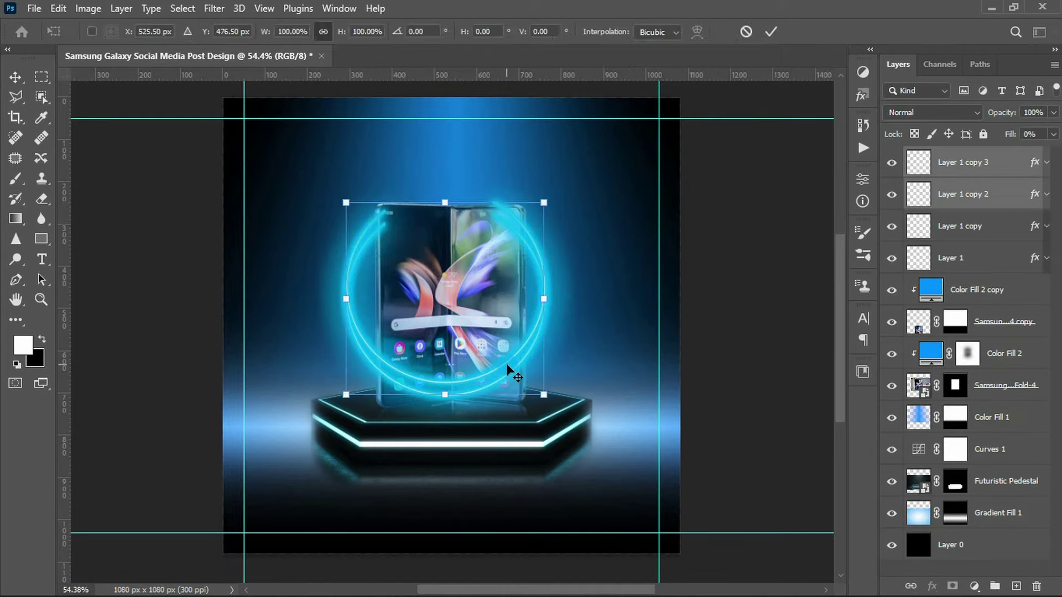
{"action": "left_click_drag", "start_coordinate": [507, 365], "coordinate": [505, 340]}
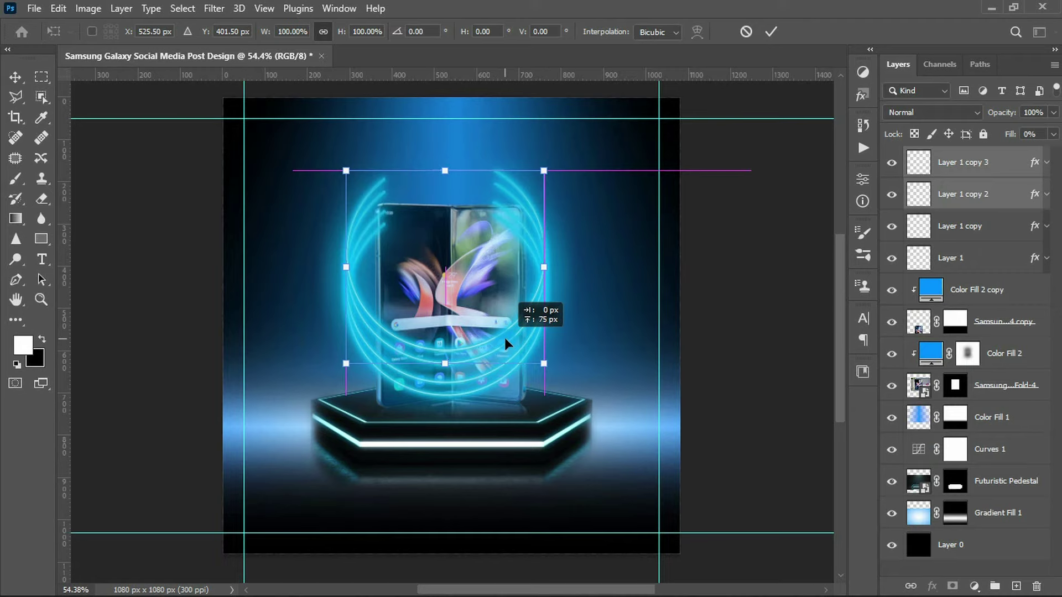
{"action": "left_click_drag", "start_coordinate": [504, 330], "coordinate": [502, 337]}
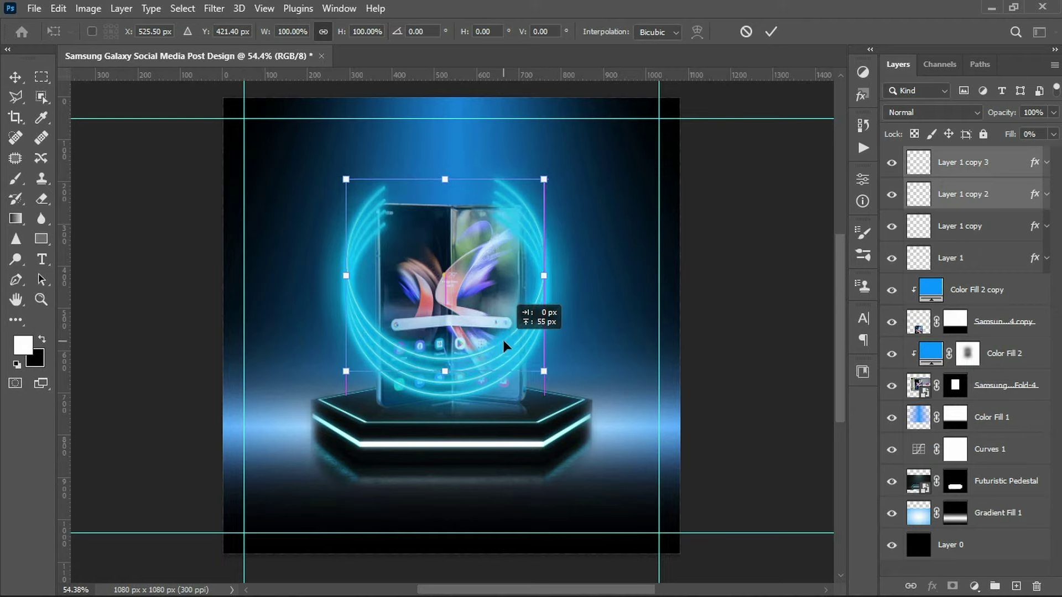
{"action": "key", "text": "Up"}
{"action": "key", "text": "Up"}
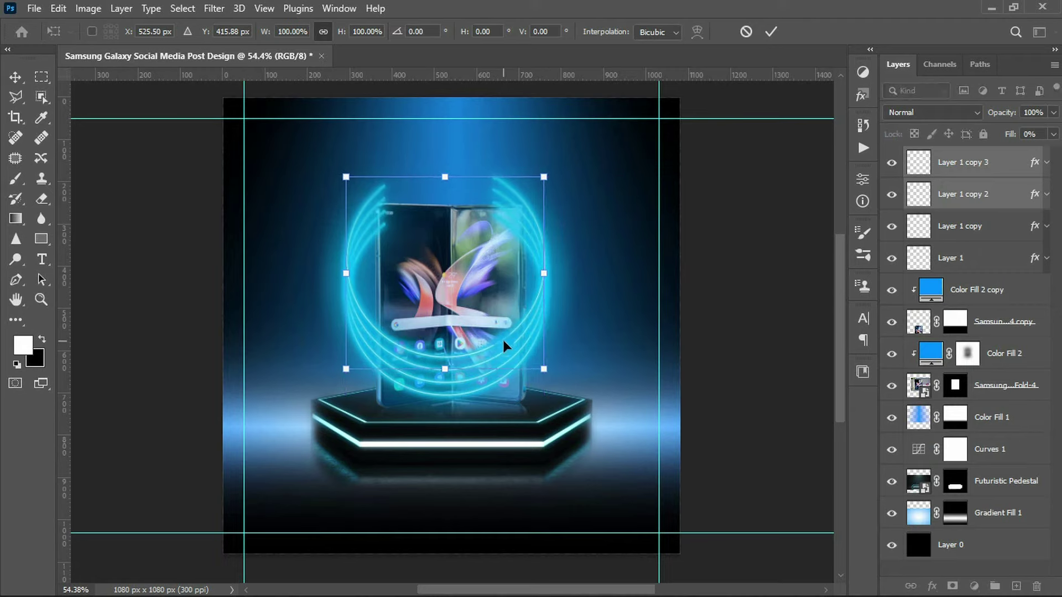
{"action": "key", "text": "Return"}
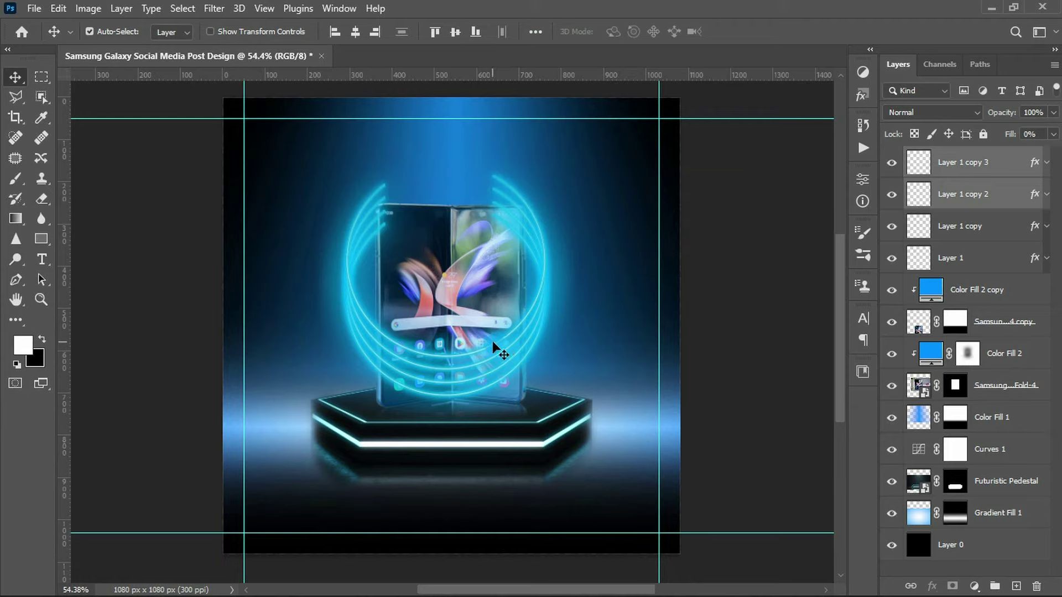
Select all four ring layers for a combined transform
{"action": "left_click_drag", "start_coordinate": [968, 258], "coordinate": [969, 167]}
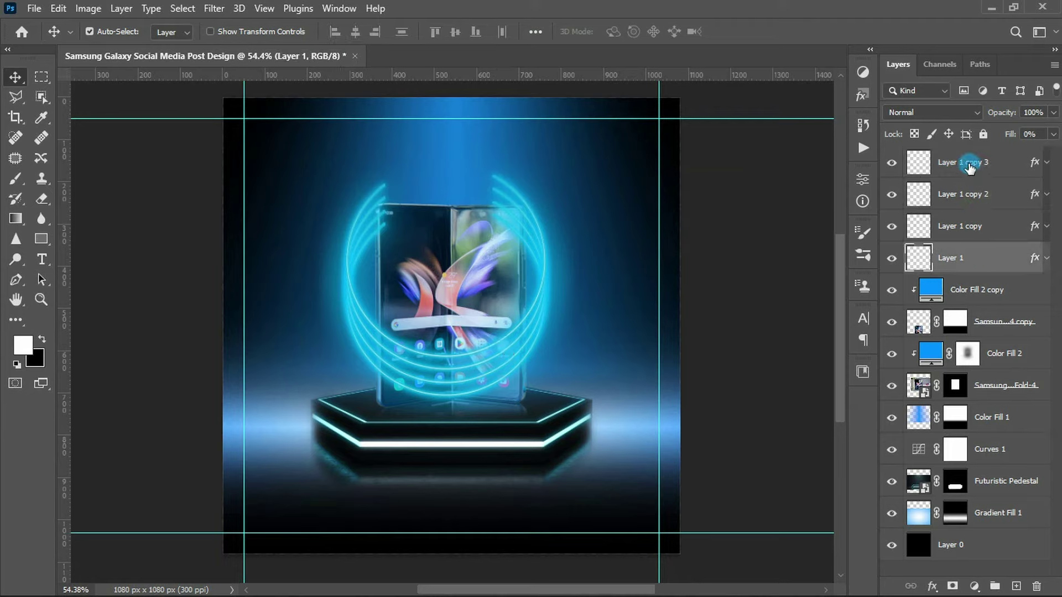
{"action": "left_click", "coordinate": [969, 167], "text": "shift"}
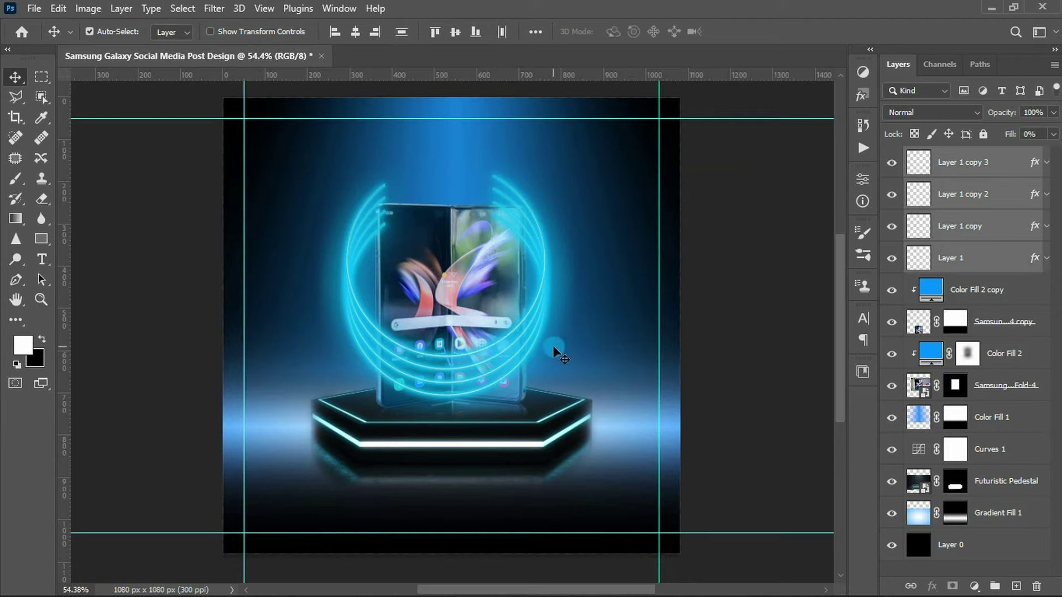
{"action": "key", "text": "ctrl+t"}
{"action": "right_click", "coordinate": [509, 346]}
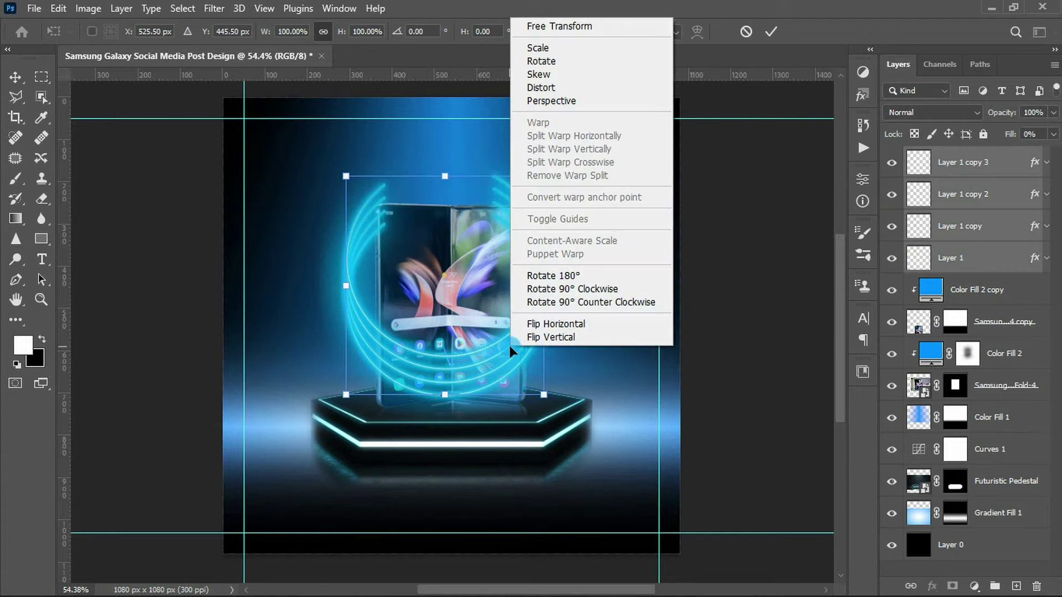
Distort the rings into a flat oval tilted with the left side dropping
{"action": "left_click", "coordinate": [550, 88]}
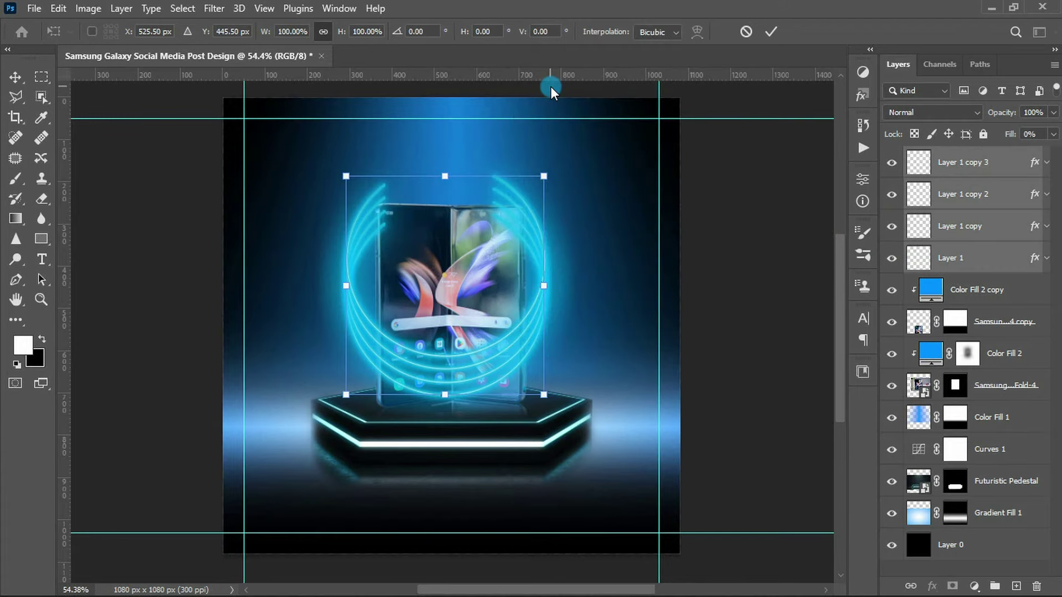
{"action": "left_click_drag", "start_coordinate": [444, 177], "coordinate": [442, 246]}
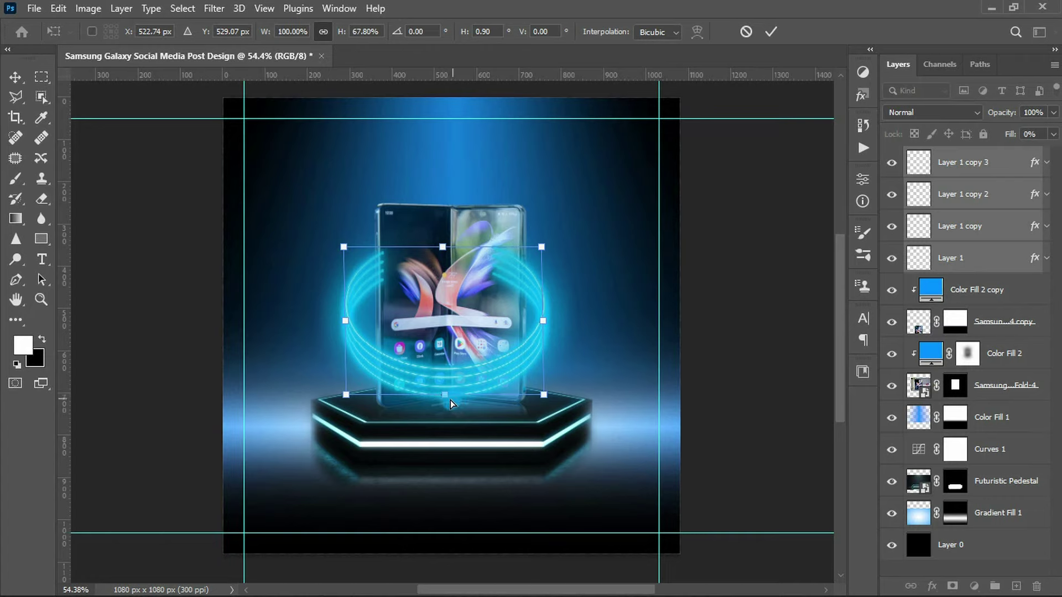
{"action": "left_click_drag", "start_coordinate": [445, 394], "coordinate": [442, 356]}
{"action": "left_click_drag", "start_coordinate": [343, 303], "coordinate": [336, 344]}
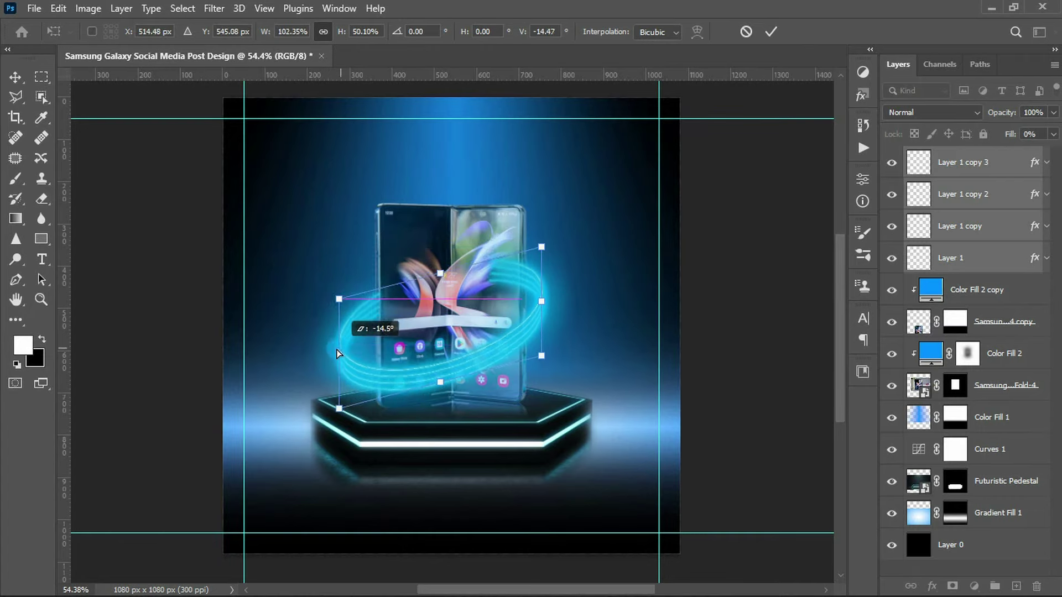
{"action": "left_click_drag", "start_coordinate": [541, 301], "coordinate": [557, 257]}
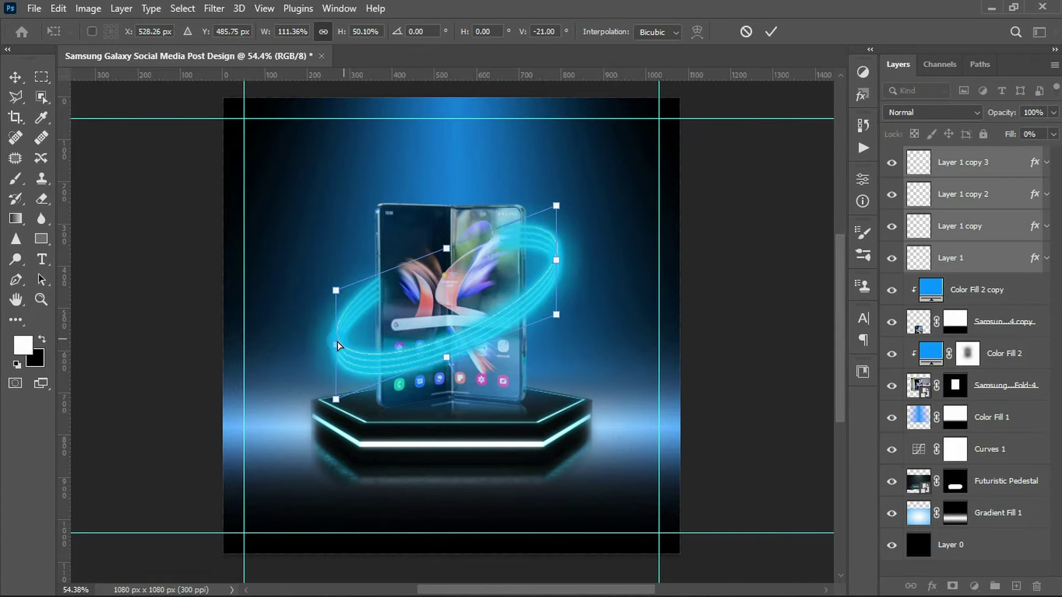
{"action": "left_click_drag", "start_coordinate": [336, 344], "coordinate": [343, 354]}
Stretch the tilted rings taller, fine-tune the orbit shape and commit the distortion
{"action": "left_click_drag", "start_coordinate": [452, 364], "coordinate": [453, 378]}
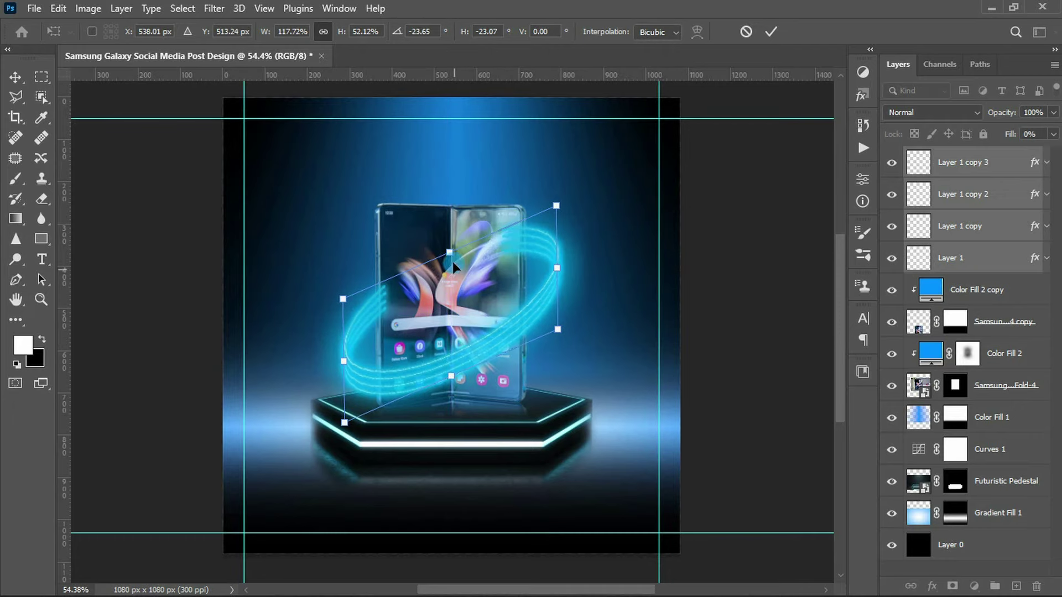
{"action": "left_click_drag", "start_coordinate": [450, 254], "coordinate": [448, 236]}
{"action": "left_click_drag", "start_coordinate": [557, 329], "coordinate": [559, 339]}
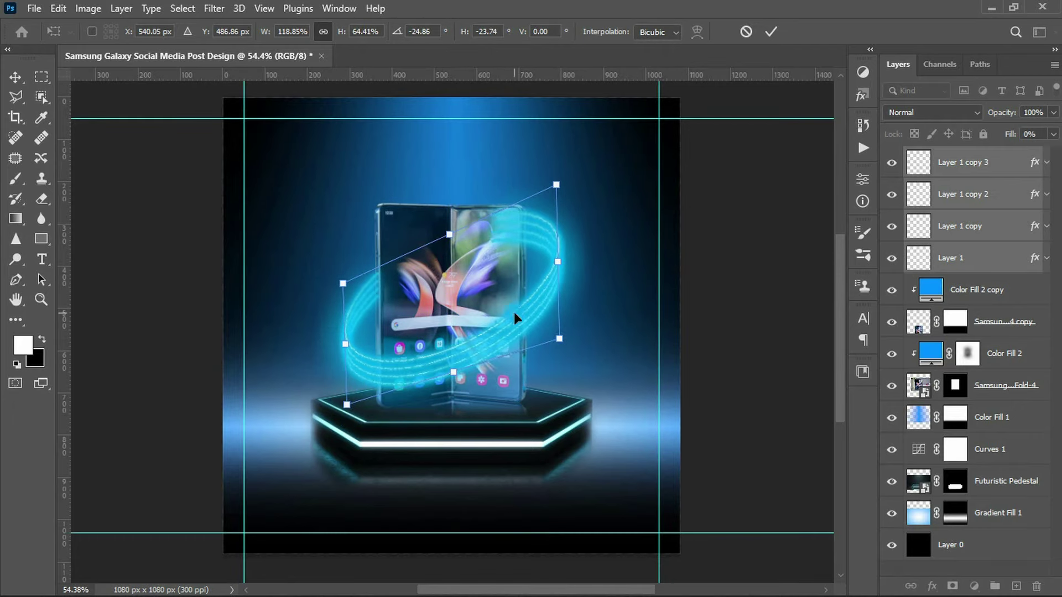
{"action": "key", "text": "Return"}
{"action": "left_click", "coordinate": [984, 289]}
{"action": "left_click", "coordinate": [1003, 385], "text": "shift"}
{"action": "left_click", "coordinate": [947, 256]}
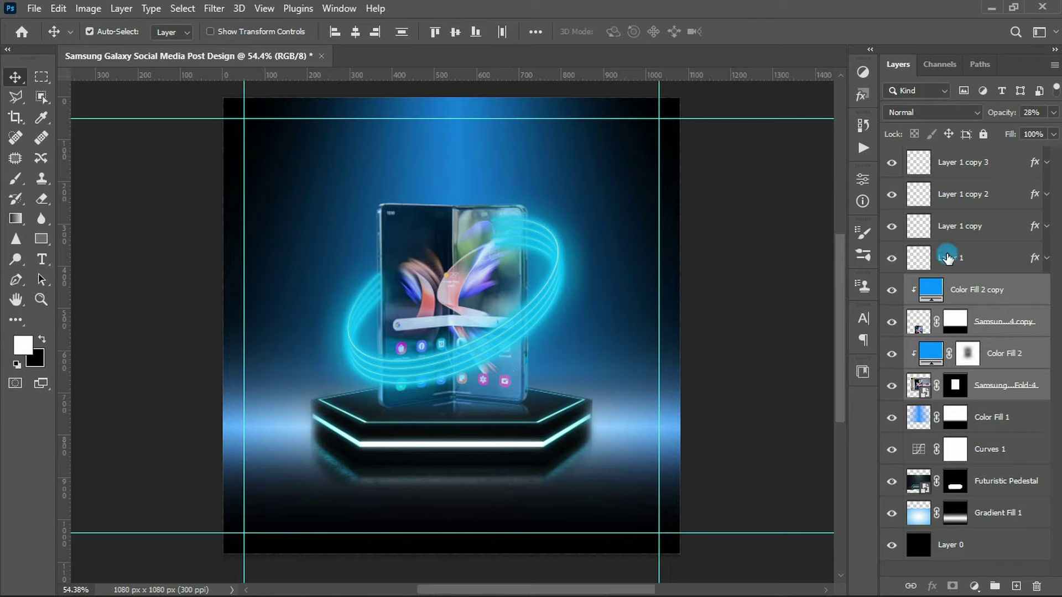
{"action": "left_click", "coordinate": [955, 166], "text": "shift"}
Group the four rings, add a group mask and load the phone's outline as a selection
{"action": "key", "text": "ctrl+g"}
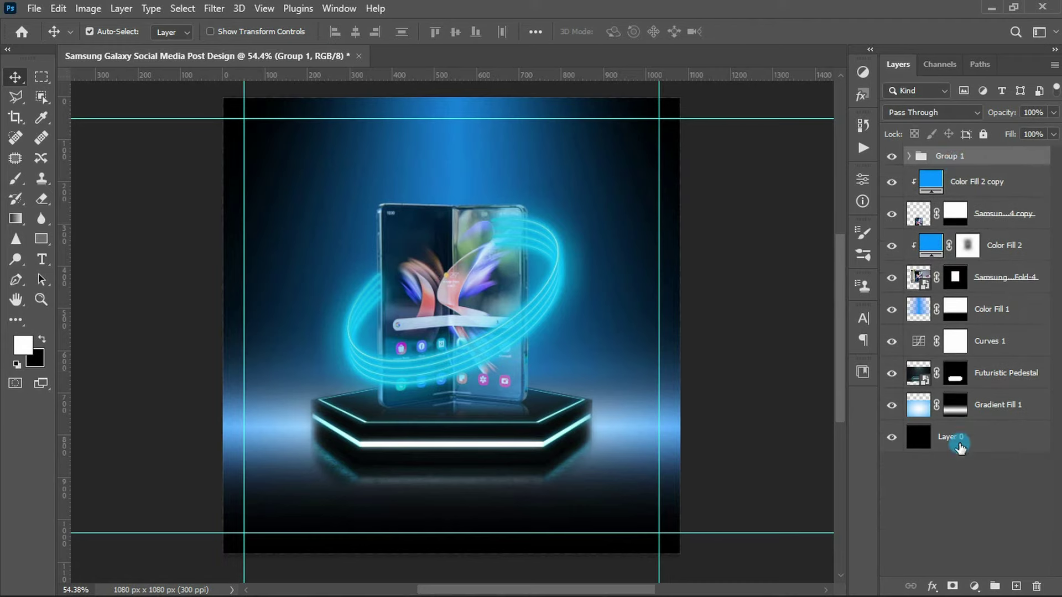
{"action": "left_click", "coordinate": [952, 582]}
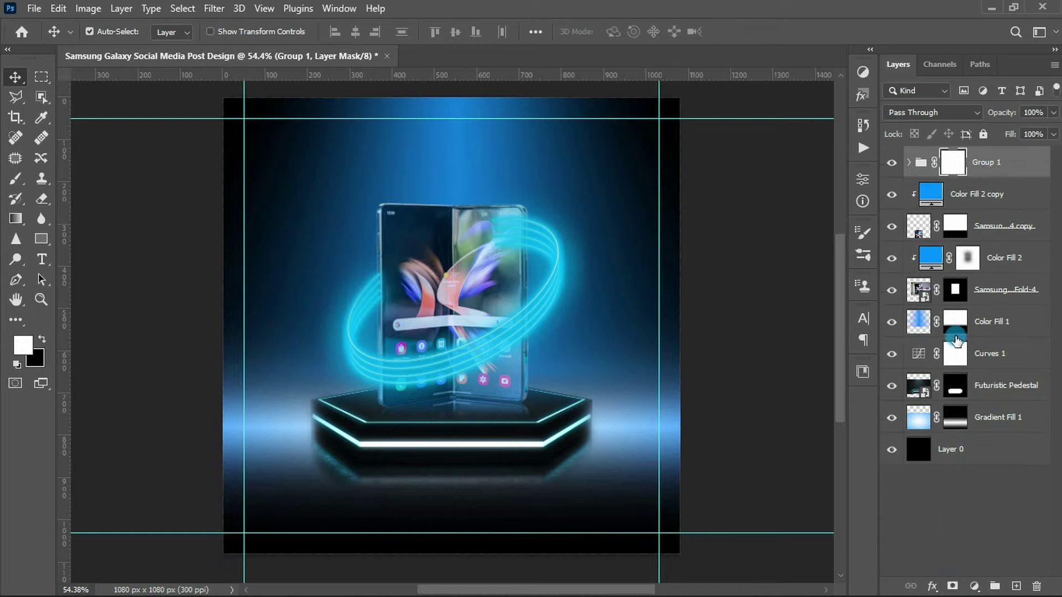
{"action": "left_click", "coordinate": [955, 298], "text": "ctrl"}
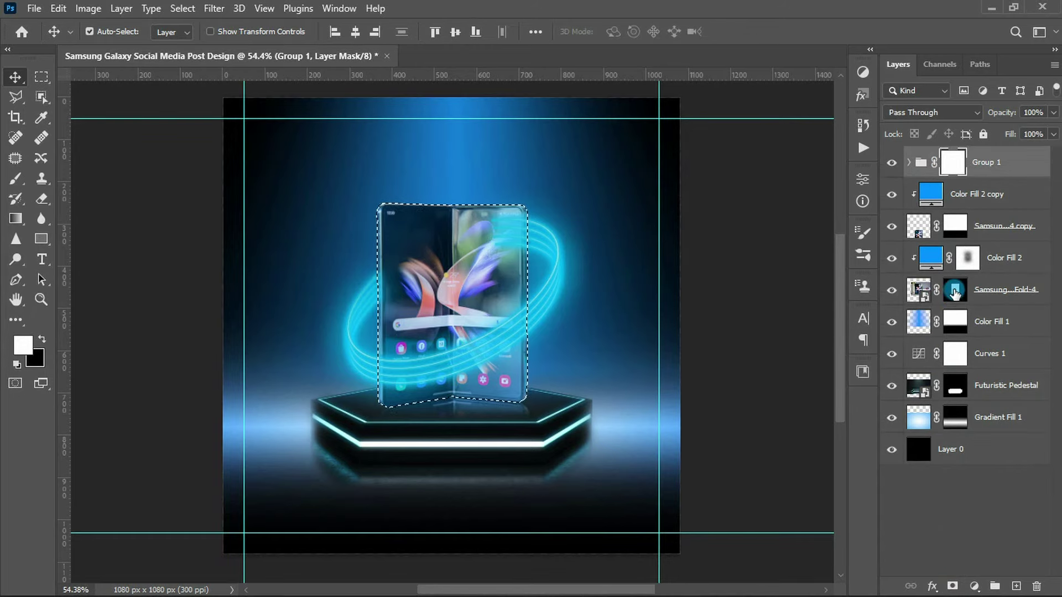
Paint black with a soft round 129 px brush to hide the ring over the phone's upper right
{"action": "left_click", "coordinate": [863, 233]}
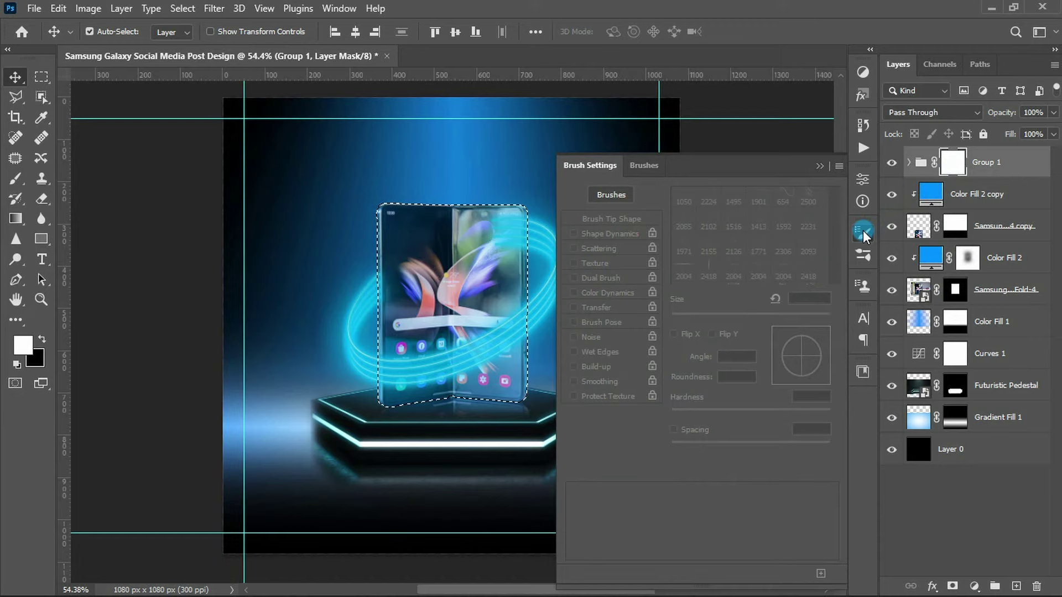
{"action": "key", "text": "b"}
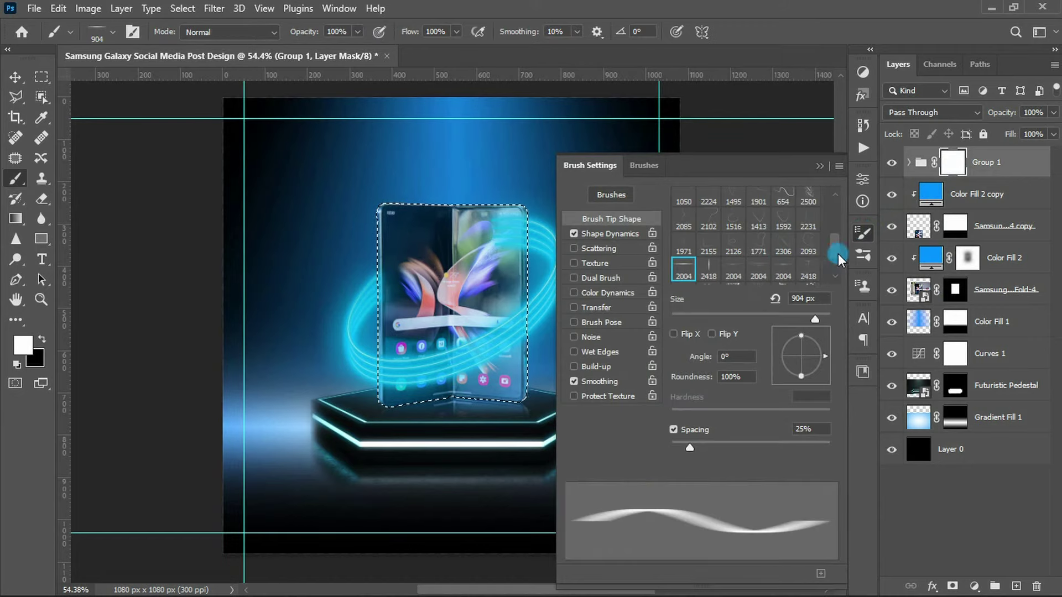
{"action": "left_click_drag", "start_coordinate": [836, 221], "coordinate": [834, 194]}
{"action": "left_click", "coordinate": [683, 198]}
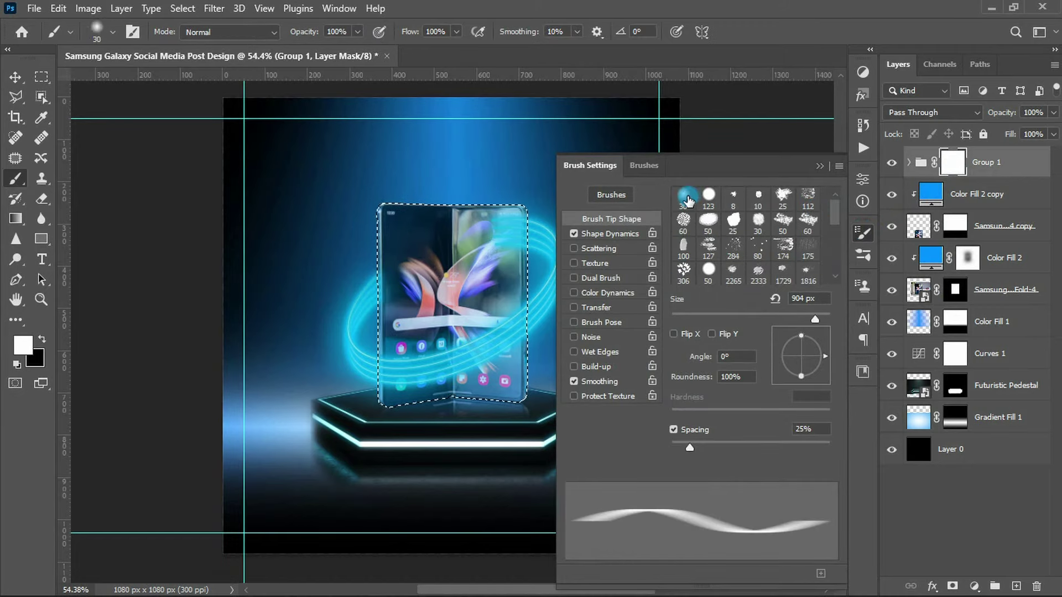
{"action": "left_click", "coordinate": [818, 167]}
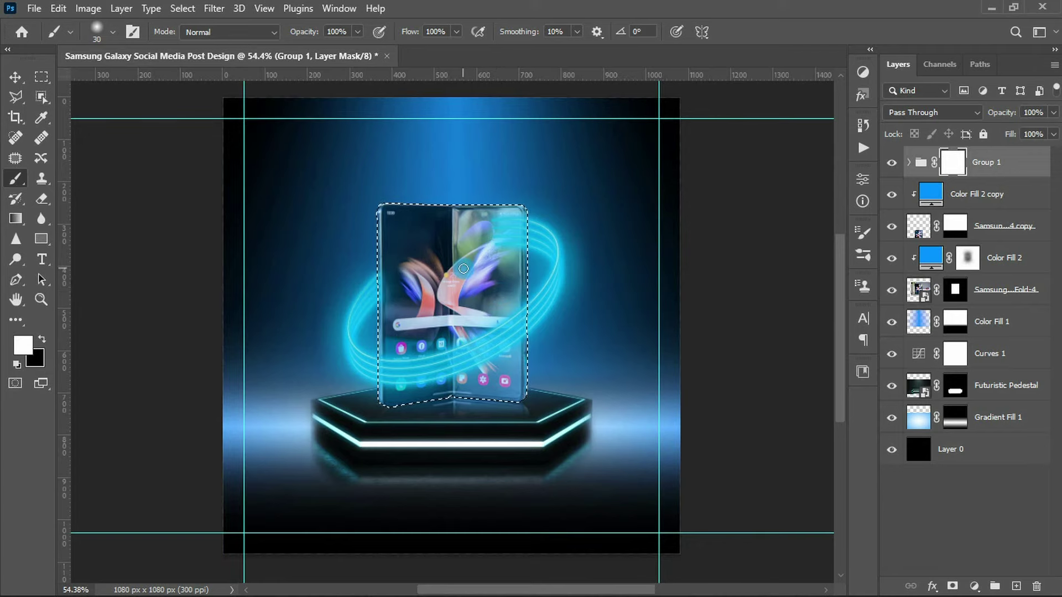
{"action": "left_click_drag", "start_coordinate": [478, 275], "coordinate": [520, 246]}
{"action": "key", "text": "x"}
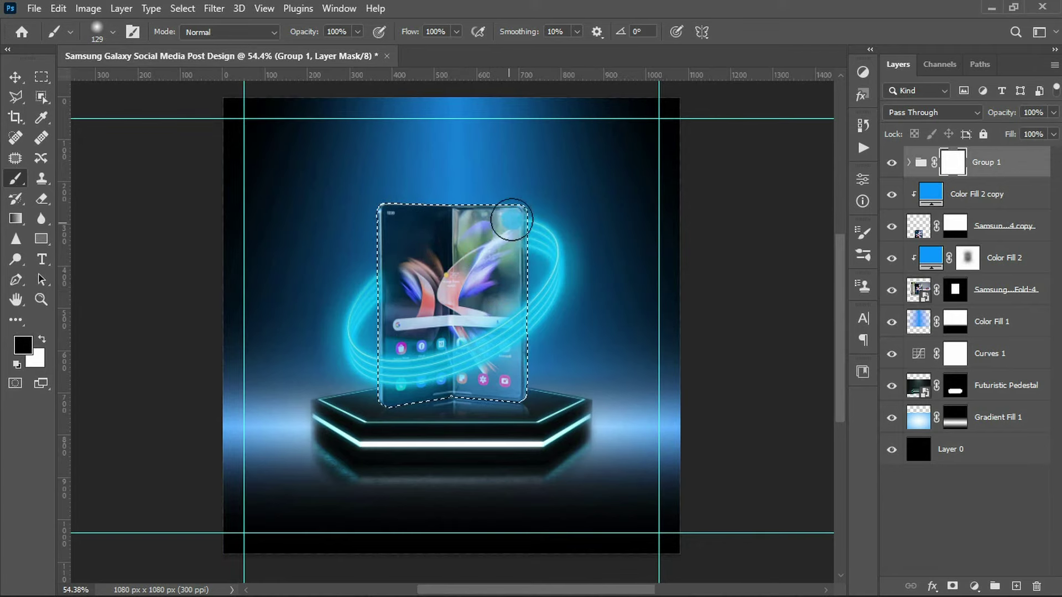
{"action": "key", "text": "ctrl+d"}
{"action": "key", "text": "u"}
{"action": "left_click", "coordinate": [420, 111]}
Create a 40×40 px rectangle
{"action": "type", "text": "40"}
{"action": "key", "text": "Tab"}
{"action": "type", "text": "40"}
{"action": "key", "text": "Return"}
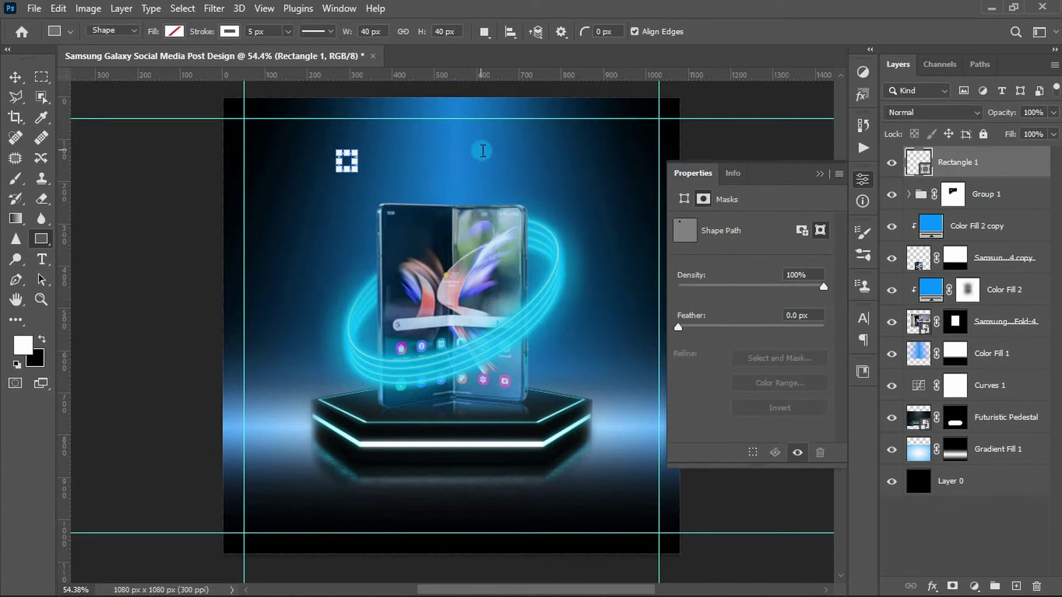
{"action": "left_click", "coordinate": [815, 172]}
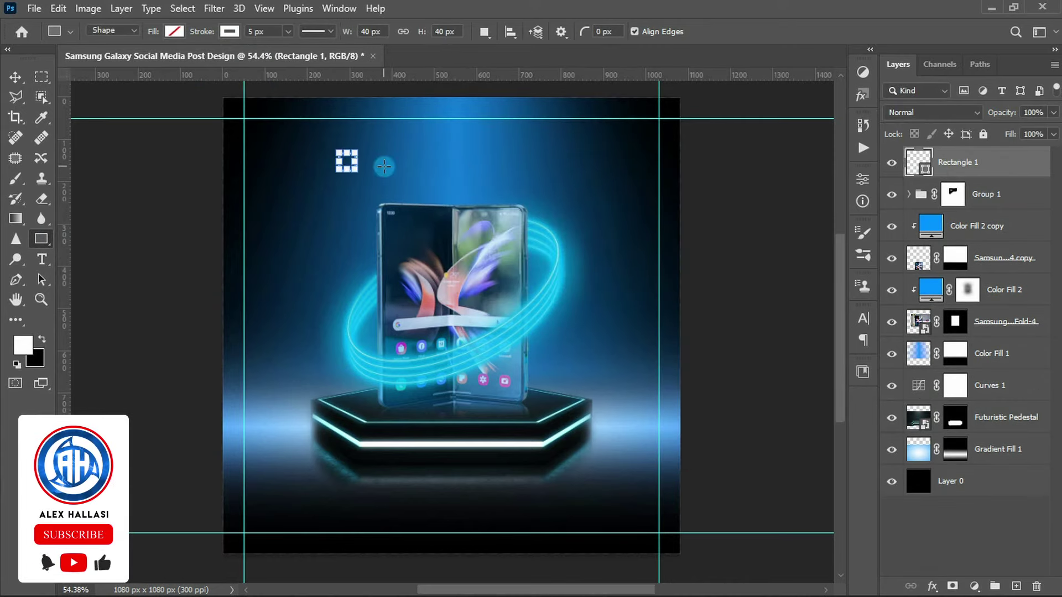
Rotate the square 45° into a diamond and place it at the top-left guide corner
{"action": "key", "text": "ctrl+t"}
{"action": "left_click_drag", "start_coordinate": [384, 166], "coordinate": [369, 192]}
{"action": "key", "text": "Return"}
{"action": "key", "text": "v"}
{"action": "scroll", "coordinate": [254, 128], "scroll_direction": "up", "scroll_amount": 5}
{"action": "mouse_move", "coordinate": [347, 161]}
{"action": "left_mouse_down"}
{"action": "mouse_move", "coordinate": [254, 129]}
{"action": "mouse_move", "coordinate": [266, 158]}
{"action": "left_mouse_up"}
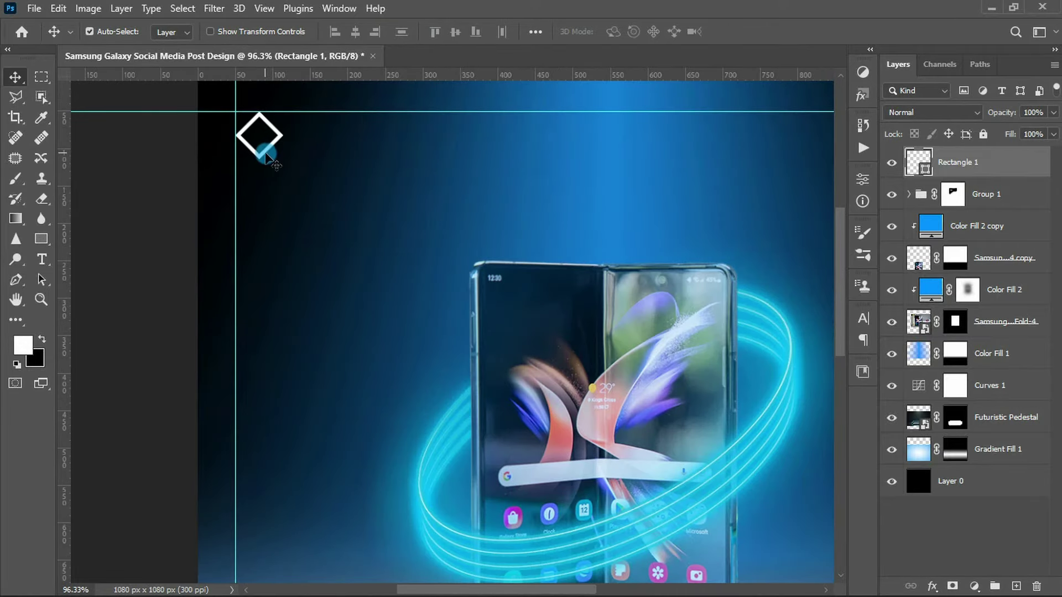
Add Lorem Ipsum placeholder text near the top of the post
{"action": "key", "text": "t"}
{"action": "left_click", "coordinate": [395, 178]}
{"action": "scroll", "coordinate": [320, 214], "scroll_direction": "down", "scroll_amount": 3}
{"action": "left_click", "coordinate": [863, 318]}
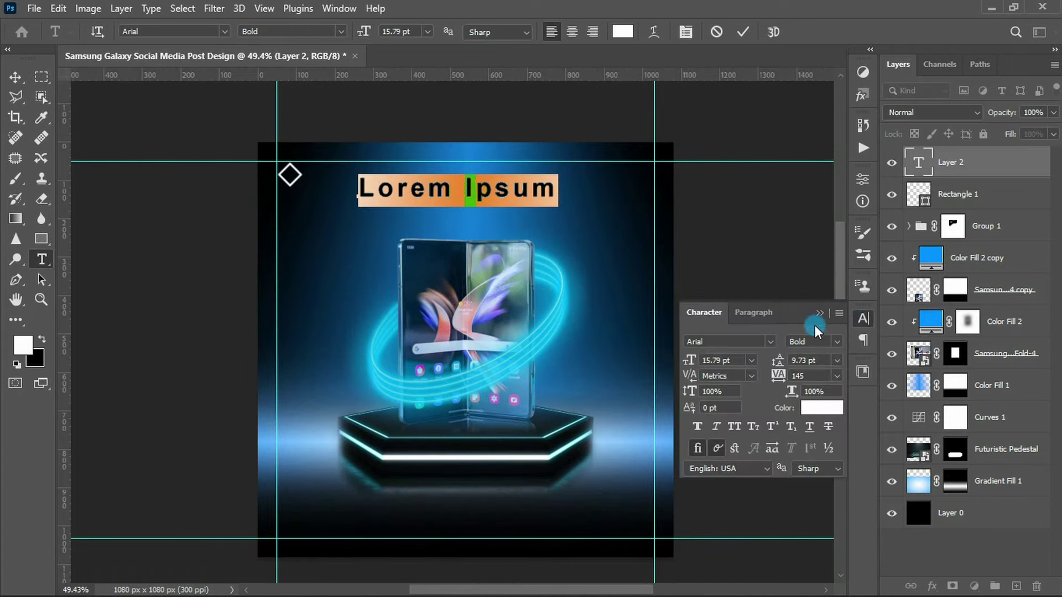
Type LOGO HERE in Akrobat Black at 8 pt with 7 pt leading and tighter tracking
{"action": "left_click", "coordinate": [771, 340]}
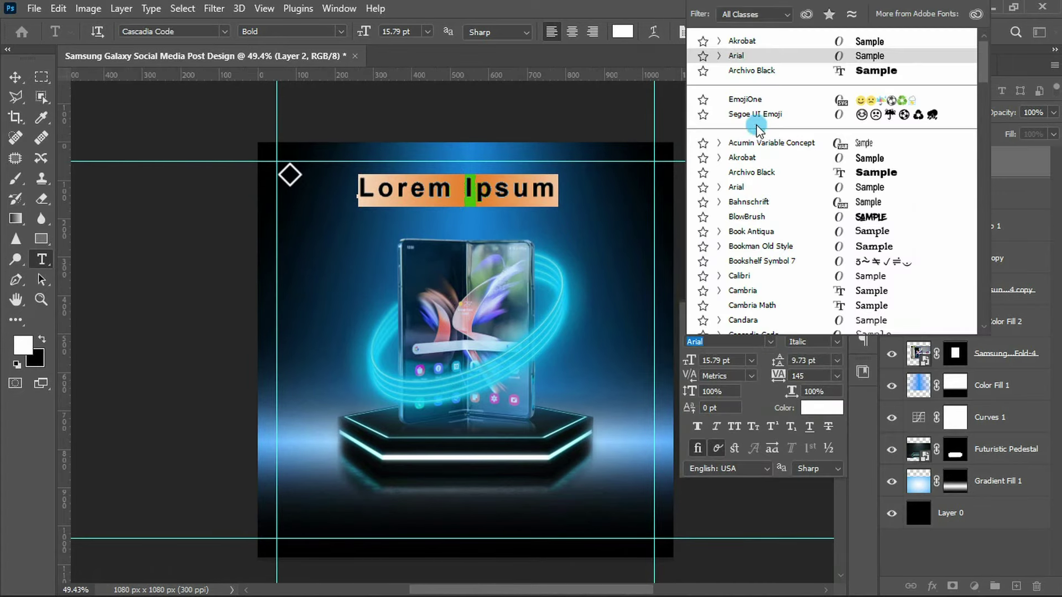
{"action": "left_click", "coordinate": [750, 42]}
{"action": "left_click", "coordinate": [713, 360]}
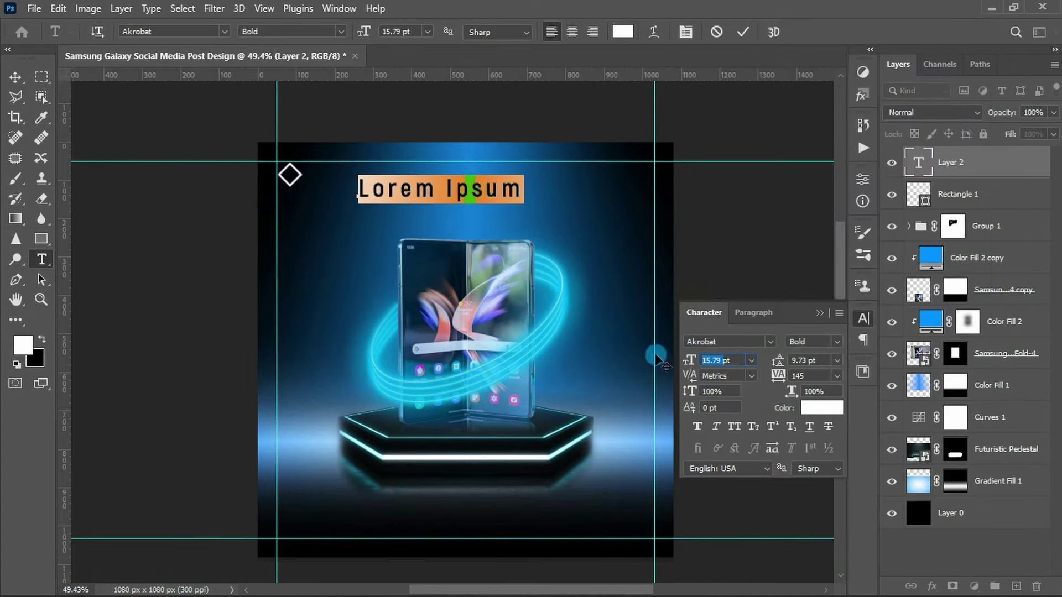
{"action": "type", "text": "8"}
{"action": "key", "text": "Tab"}
{"action": "type", "text": "7"}
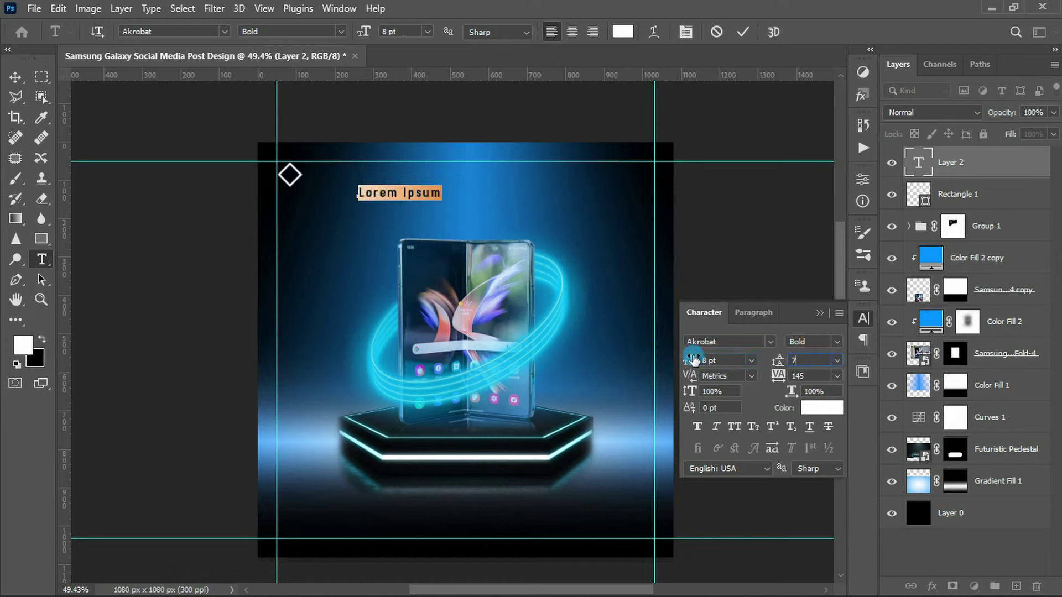
{"action": "type", "text": "30"}
{"action": "left_click", "coordinate": [832, 341]}
{"action": "left_click", "coordinate": [830, 366]}
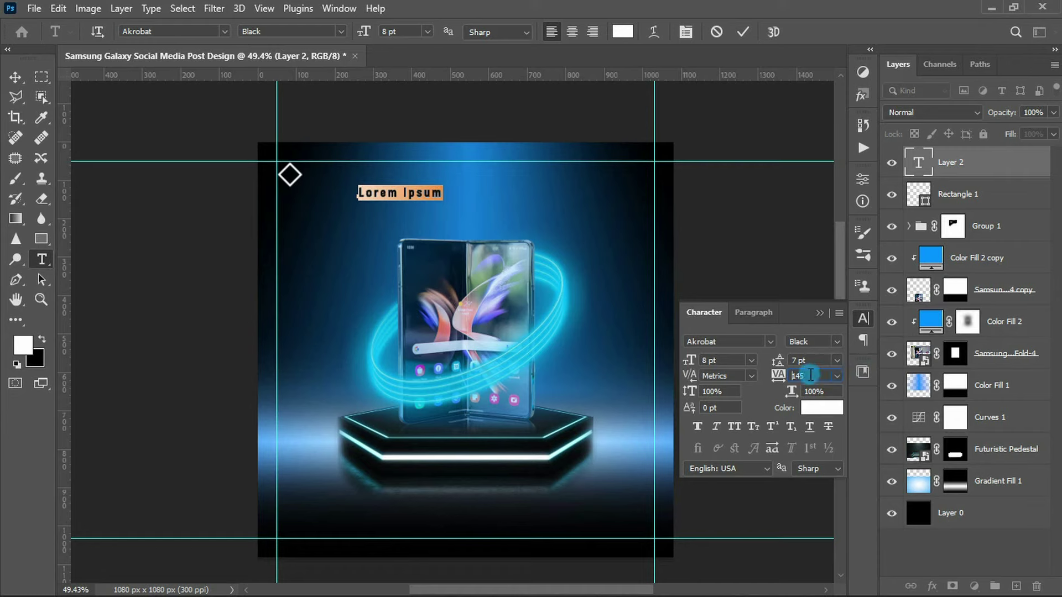
{"action": "left_click", "coordinate": [780, 366]}
{"action": "type", "text": "30"}
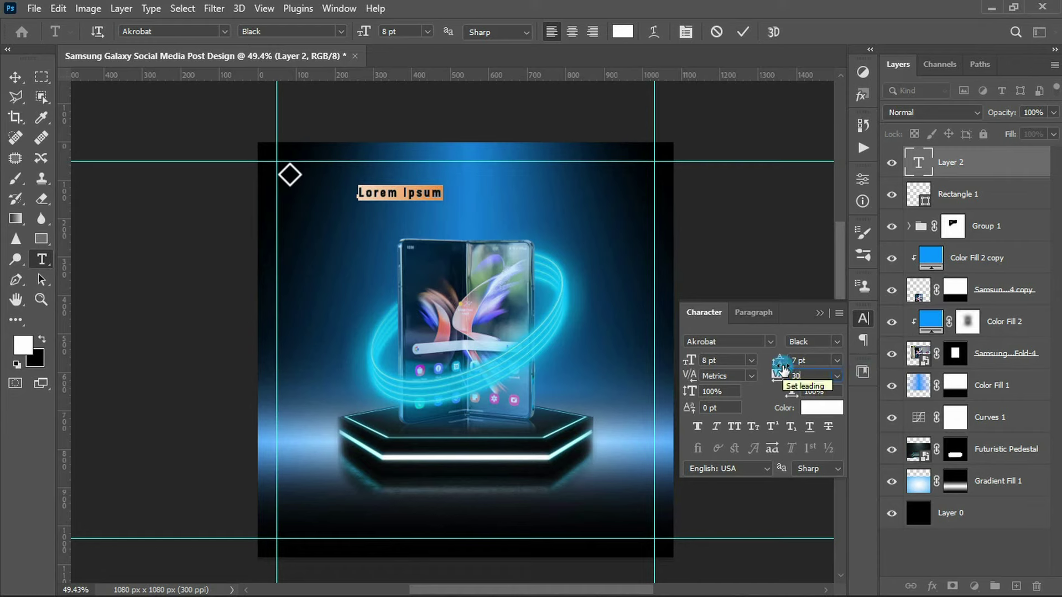
{"action": "left_click", "coordinate": [819, 313]}
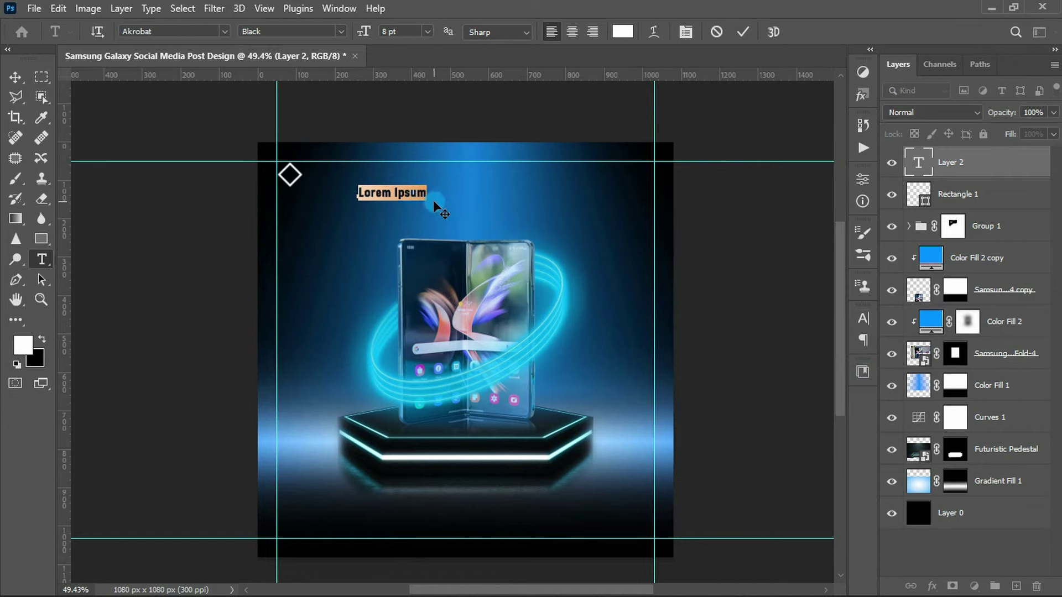
{"action": "type", "text": "LOGO HERE"}
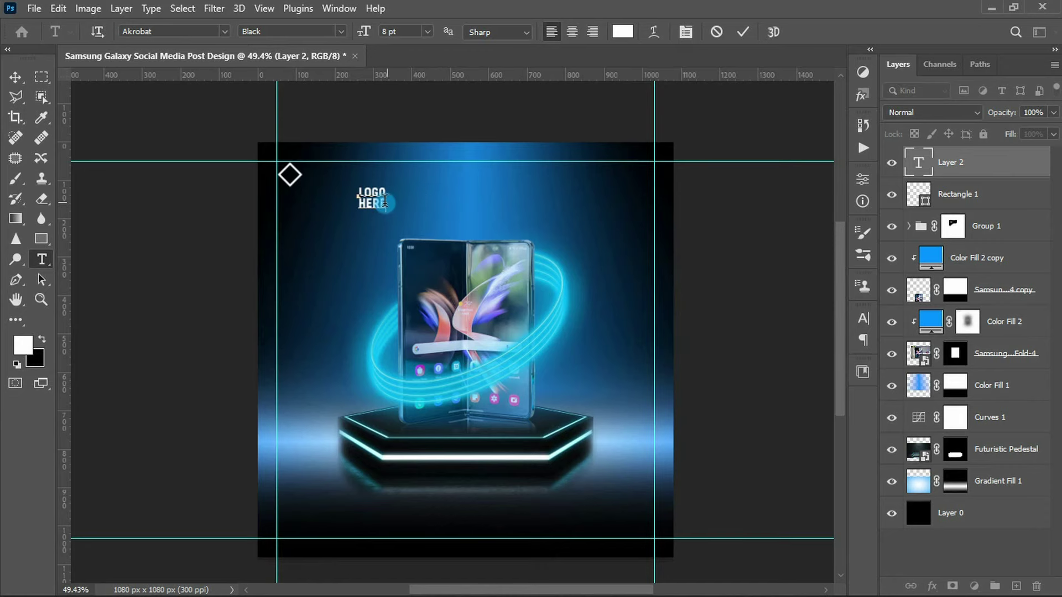
Move LOGO HERE beside the top-left diamond and scale the placed Facebook icon to 12%
{"action": "scroll", "coordinate": [387, 203], "scroll_direction": "up", "scroll_amount": 2}
{"action": "key", "text": "ctrl+Return"}
{"action": "key", "text": "v"}
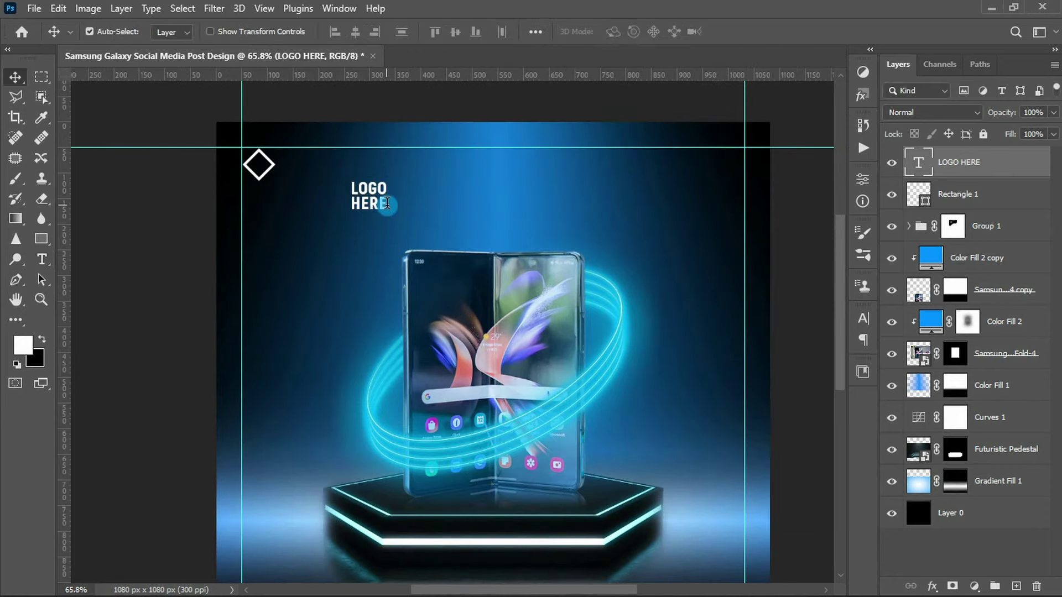
{"action": "left_click_drag", "start_coordinate": [387, 202], "coordinate": [319, 171]}
{"action": "type", "text": "12.13"}
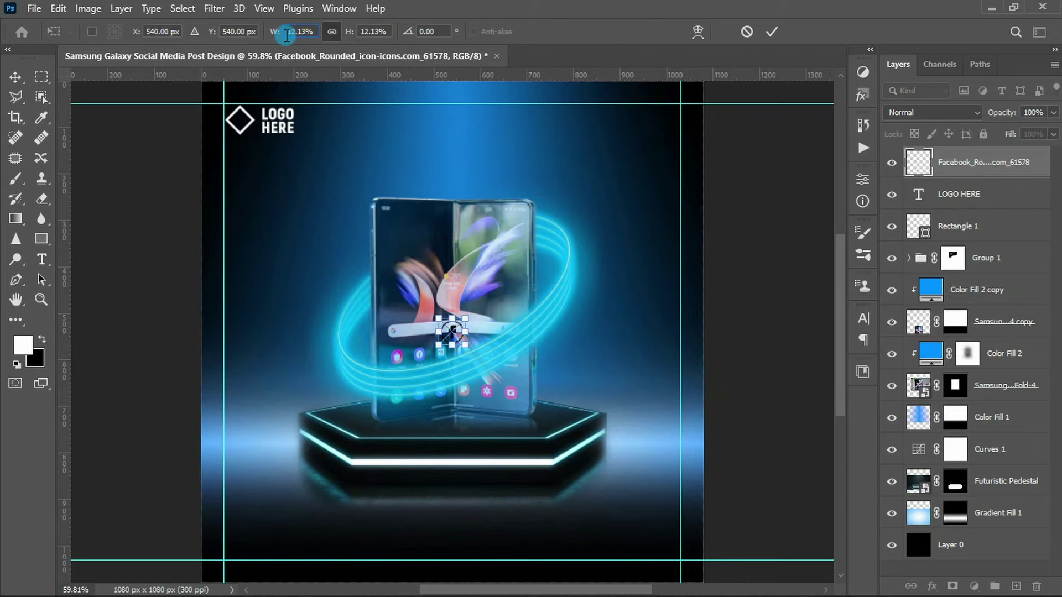
Put the Facebook icon at top right and the Instagram icon, scaled to 12.13%, beside it
{"action": "key", "text": "Return"}
{"action": "left_click_drag", "start_coordinate": [516, 249], "coordinate": [605, 117]}
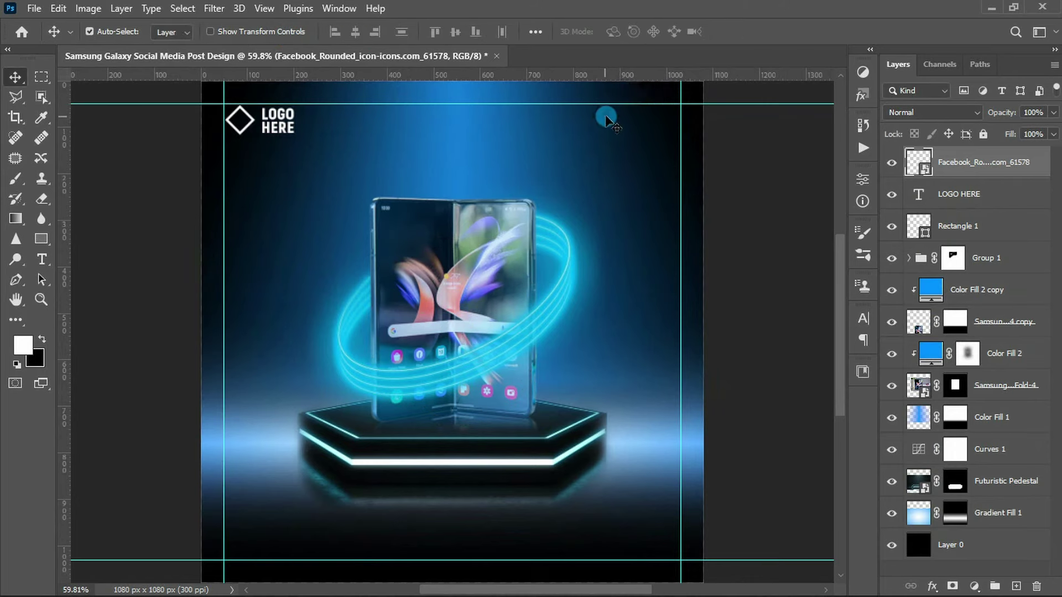
{"action": "left_click", "coordinate": [303, 32]}
{"action": "type", "text": "12.13"}
{"action": "key", "text": "Return"}
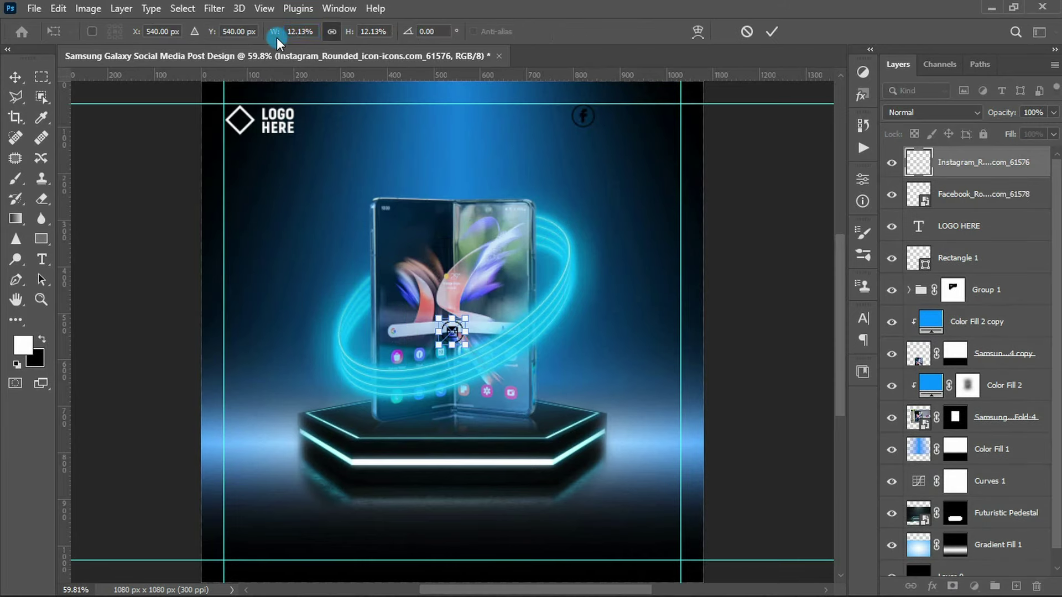
{"action": "key", "text": "Return"}
{"action": "left_click_drag", "start_coordinate": [452, 332], "coordinate": [611, 121]}
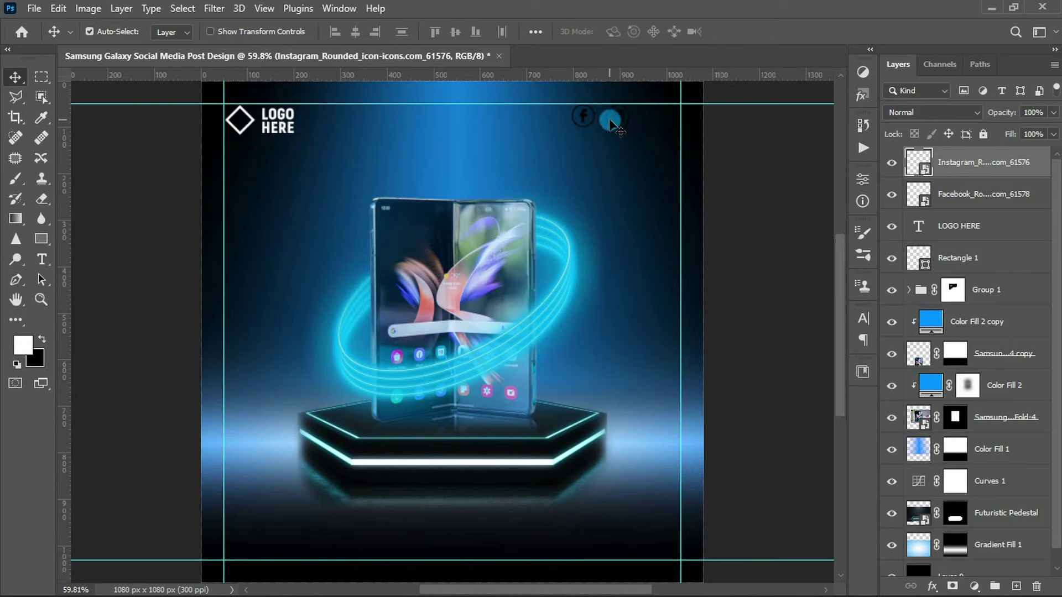
Scale down the Twitter icon and group the three social icons as Group 2
{"action": "left_click", "coordinate": [282, 31]}
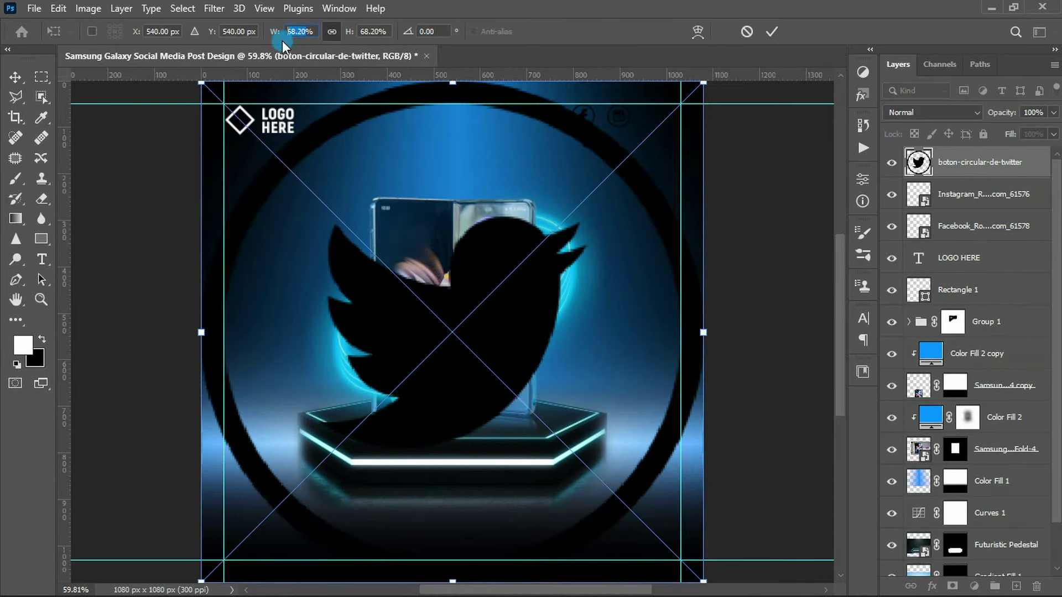
{"action": "type", "text": "3"}
{"action": "key", "text": "Return"}
{"action": "key", "text": "Return"}
{"action": "left_click", "coordinate": [983, 226], "text": "shift"}
{"action": "key", "text": "ctrl+g"}
{"action": "left_click", "coordinate": [932, 586]}
Give the icon group a white Color Overlay and shift it right to the margin guide
{"action": "left_click", "coordinate": [962, 524]}
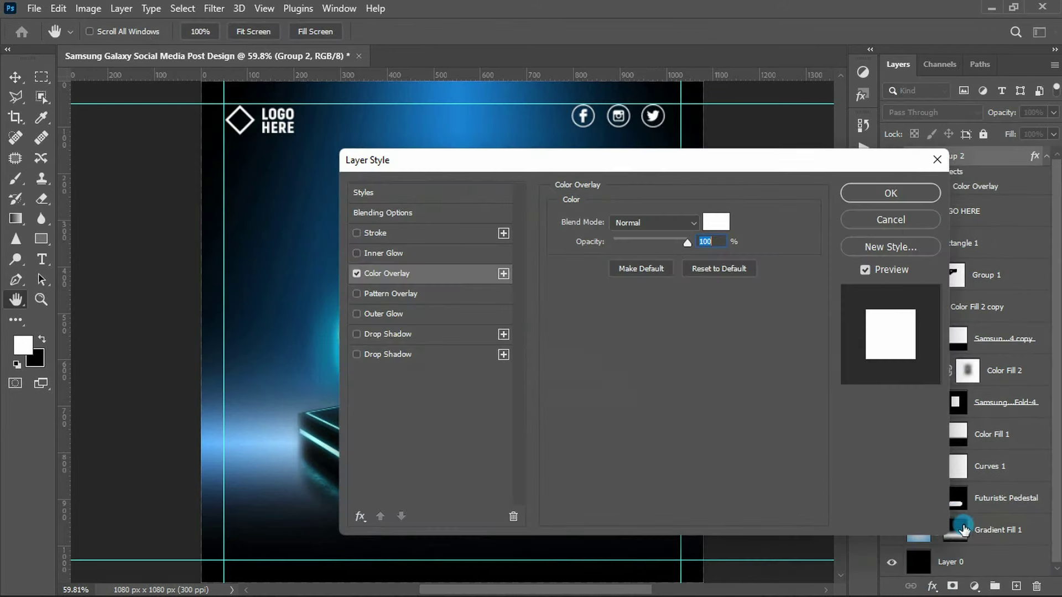
{"action": "left_click", "coordinate": [887, 193]}
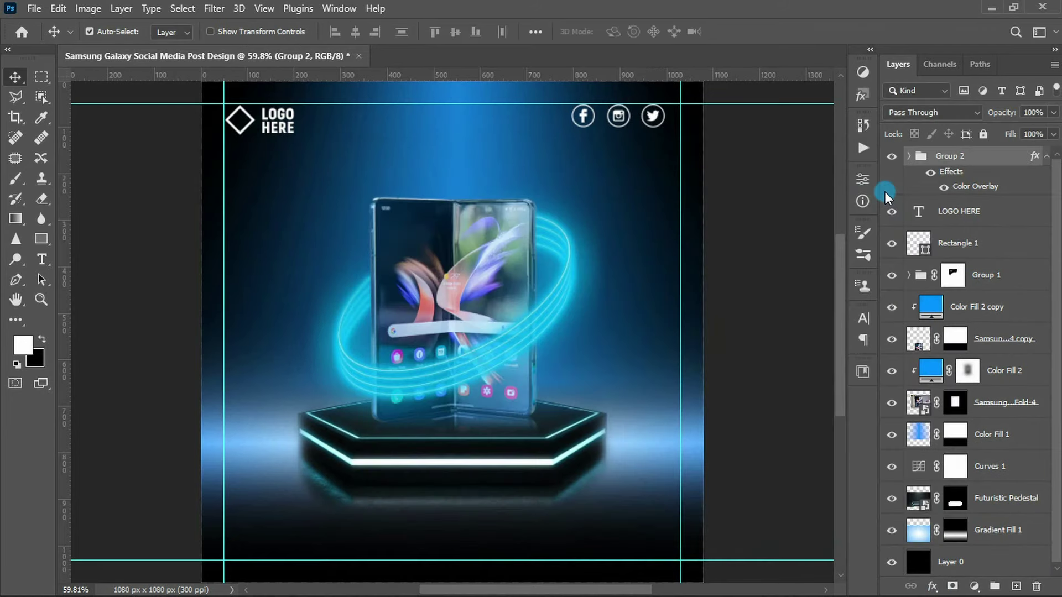
{"action": "left_click", "coordinate": [1047, 157]}
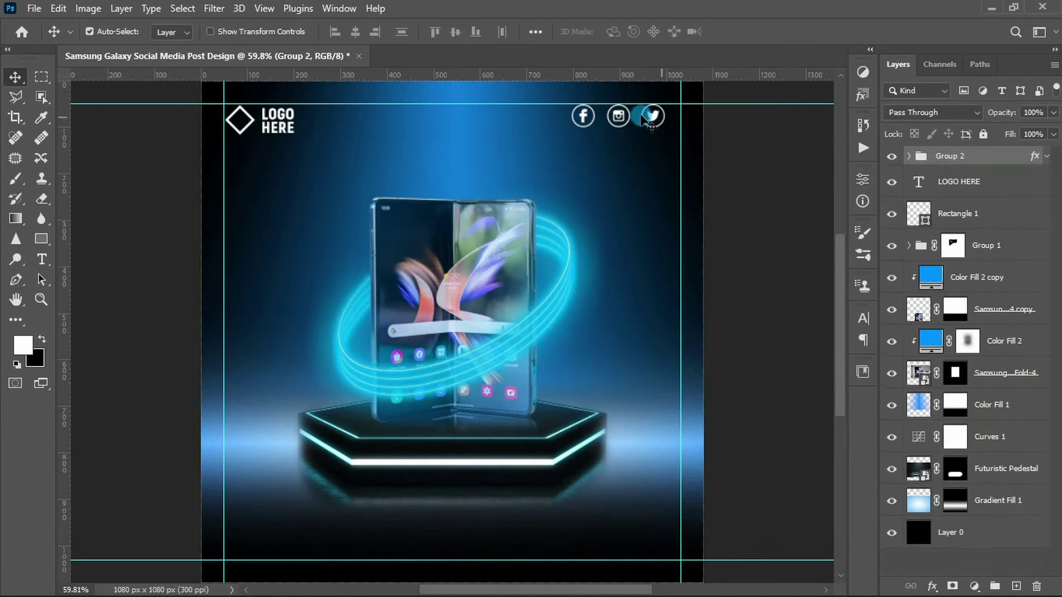
{"action": "key", "text": "ctrl+t"}
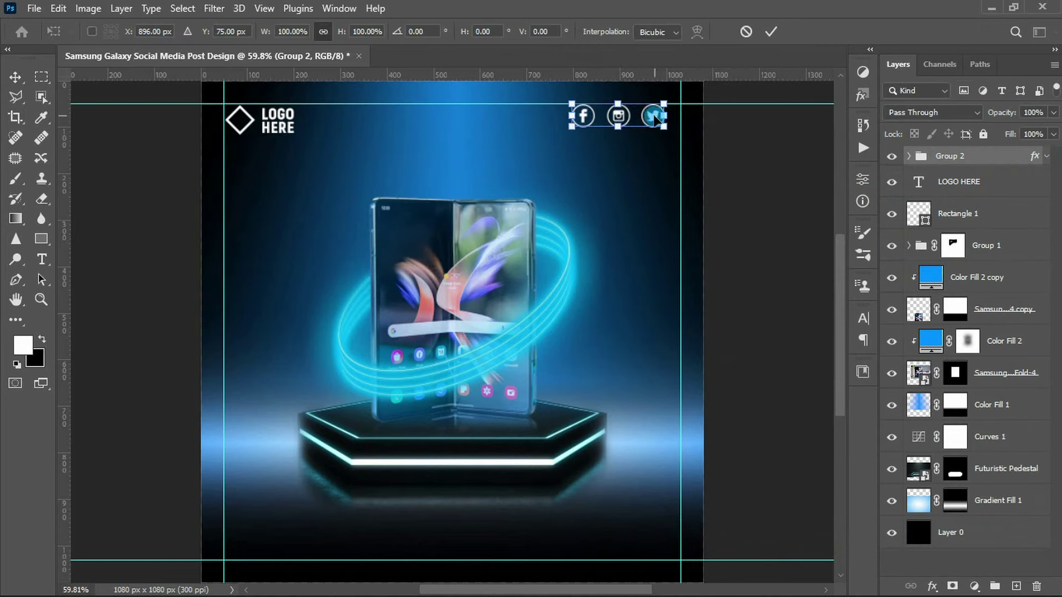
{"action": "left_click_drag", "start_coordinate": [652, 117], "coordinate": [669, 117]}
{"action": "key", "text": "Return"}
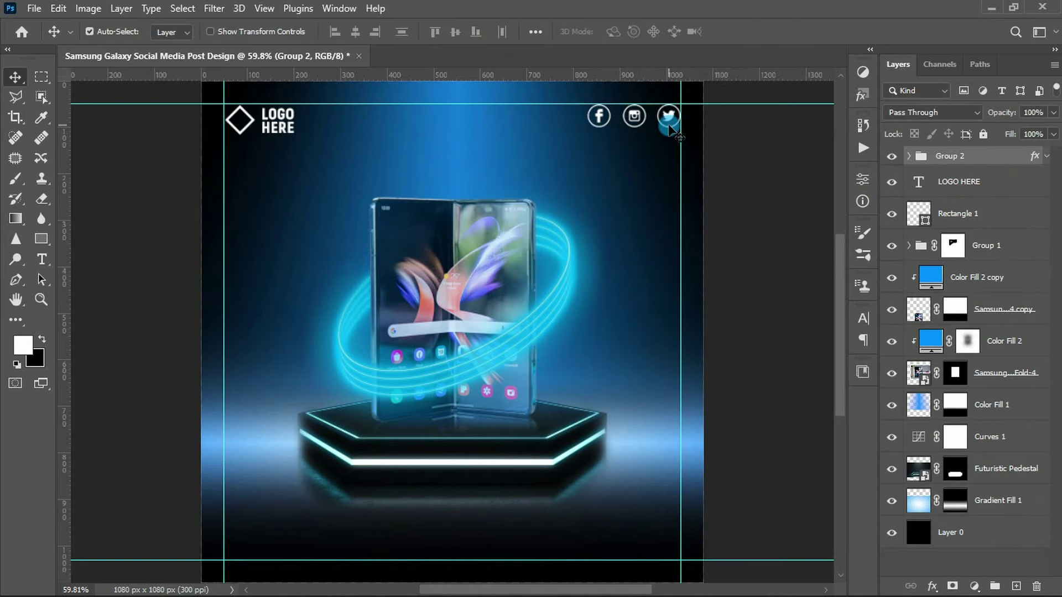
Start a headline text layer above the phone in Arial Bold 9.17 pt, letter spacing 4
{"action": "key", "text": "t"}
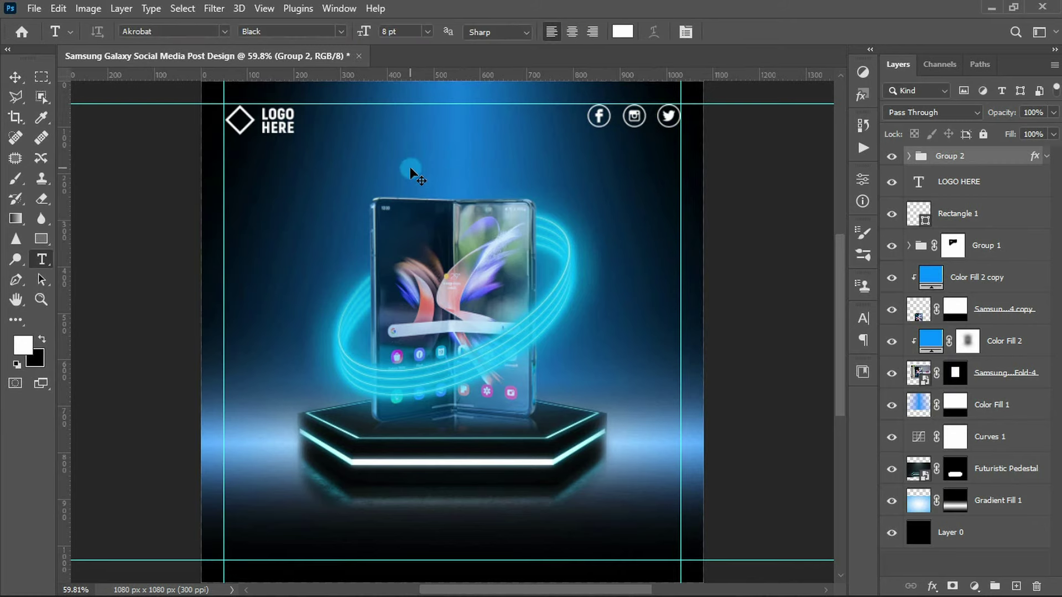
{"action": "left_click", "coordinate": [411, 165]}
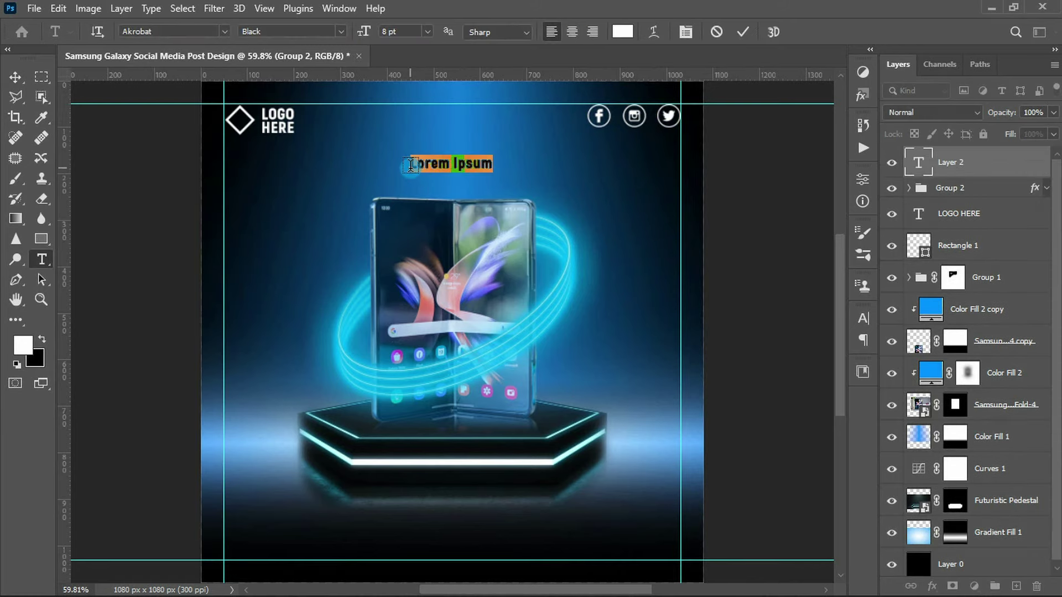
{"action": "left_click", "coordinate": [860, 318]}
{"action": "left_click", "coordinate": [769, 341]}
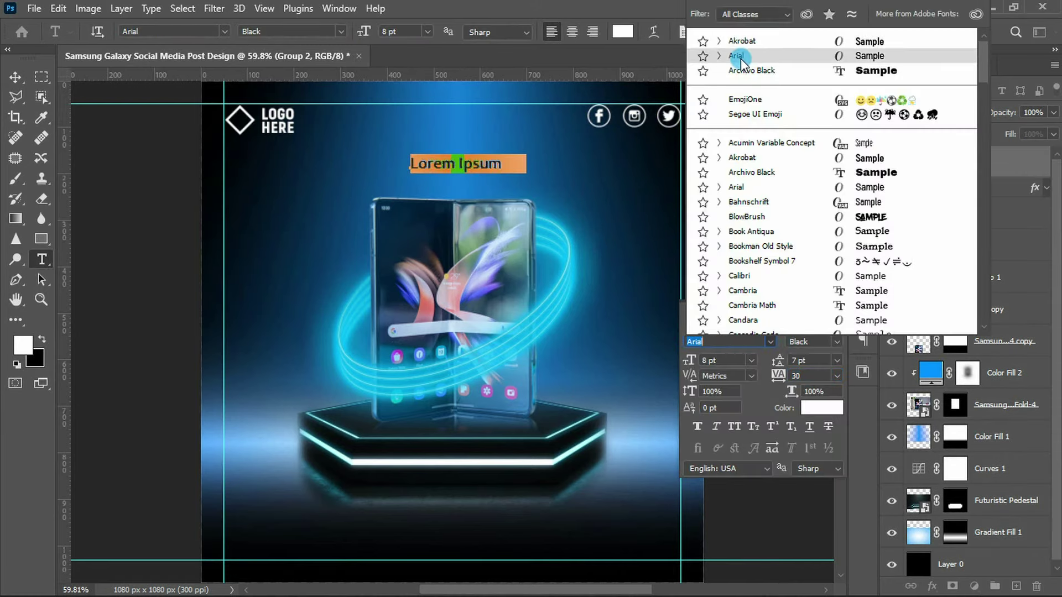
{"action": "left_click", "coordinate": [708, 55]}
{"action": "left_click", "coordinate": [835, 341]}
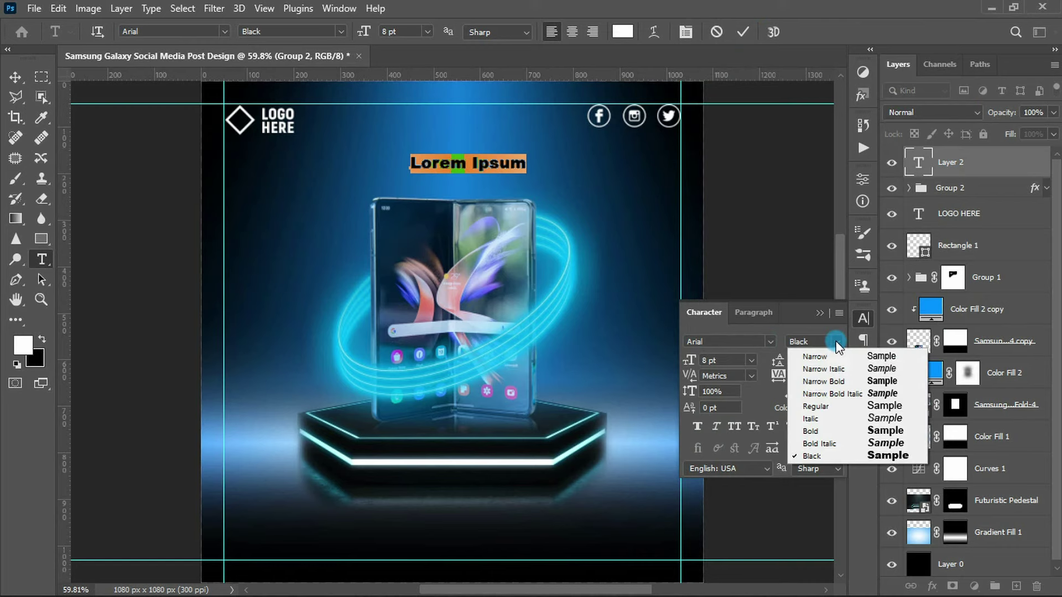
{"action": "left_click", "coordinate": [818, 433]}
{"action": "left_click", "coordinate": [707, 361]}
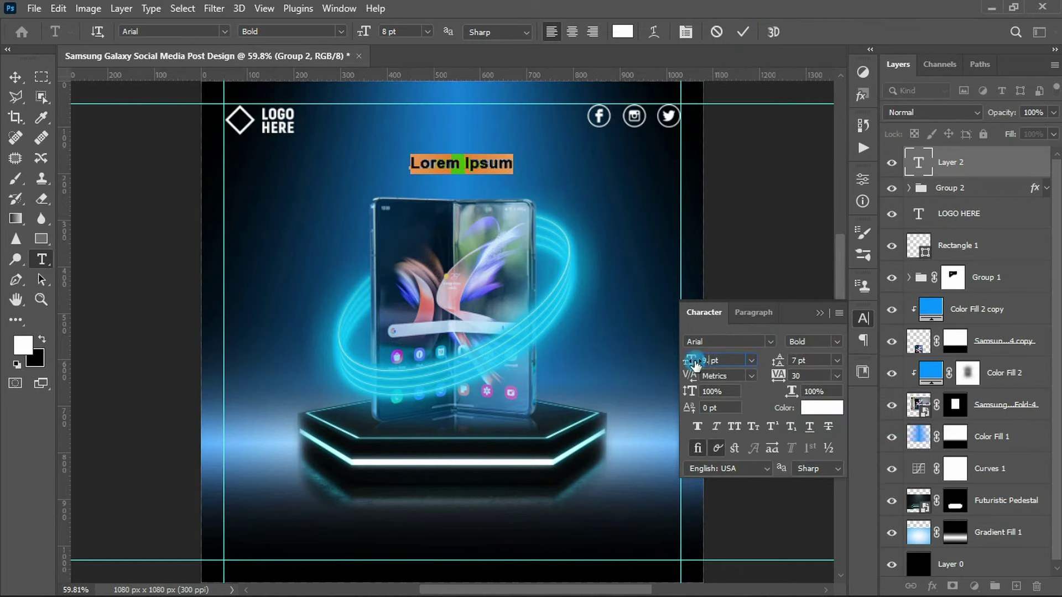
{"action": "key", "text": "Tab"}
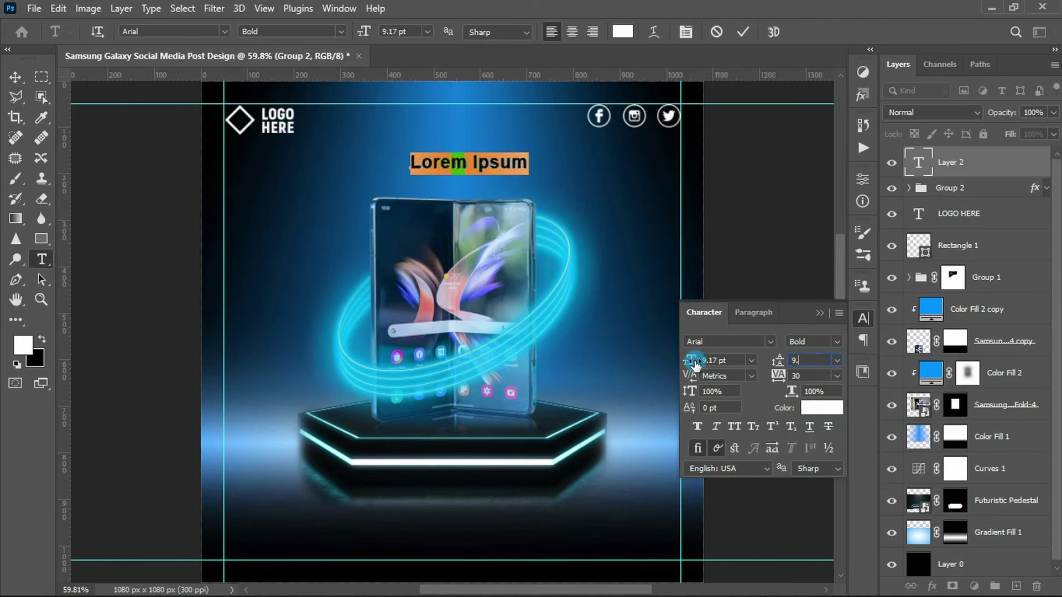
{"action": "key", "text": "Tab"}
{"action": "type", "text": "4"}
{"action": "left_click", "coordinate": [819, 313]}
Type SAMSUNG / GALAXY Z FOLD, enlarging SAMSUNG to about 15.79 pt with 65 letter spacing
{"action": "type", "text": "SAMSUN"}
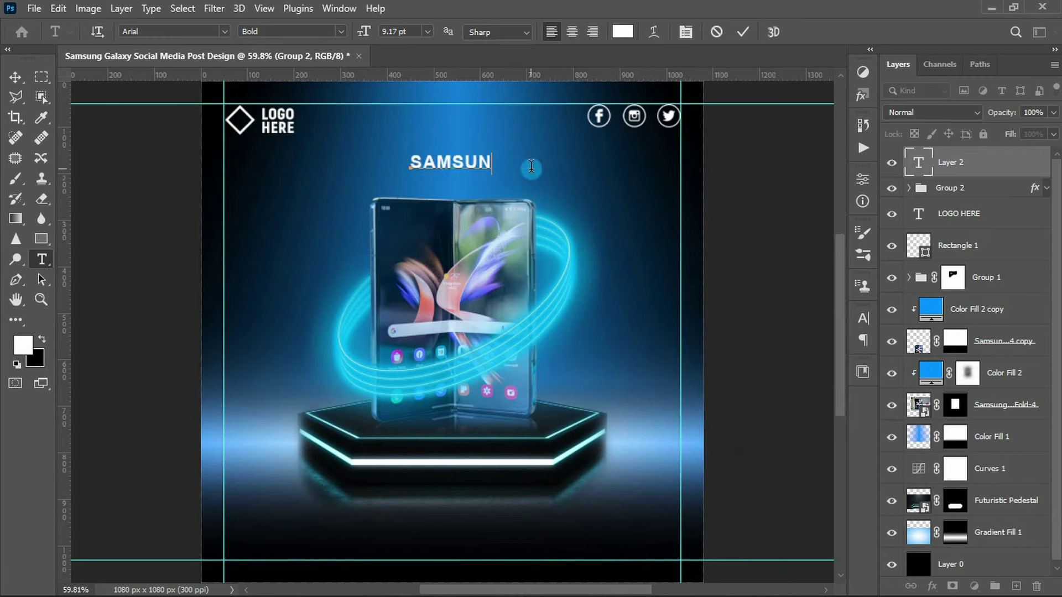
{"action": "type", "text": "G"}
{"action": "key", "text": "Return"}
{"action": "type", "text": "GALAXY Z FOLD 4"}
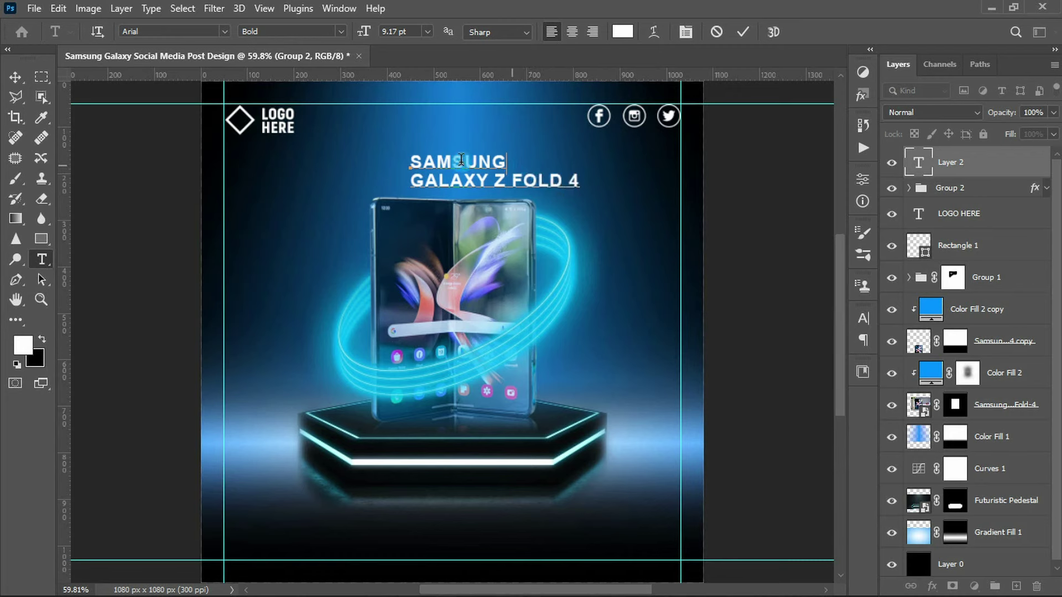
{"action": "left_click_drag", "start_coordinate": [506, 162], "coordinate": [409, 162]}
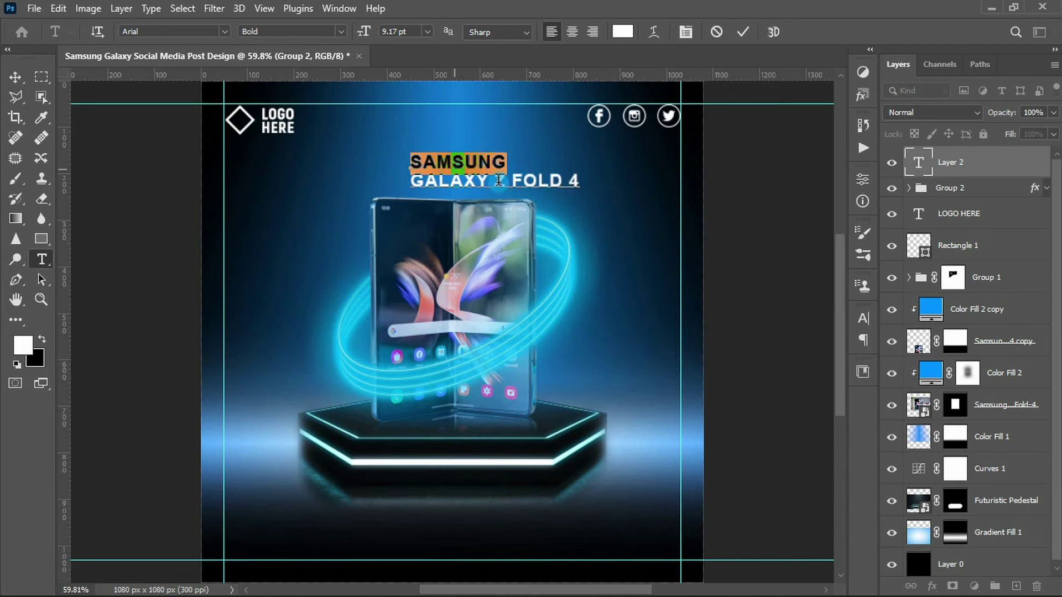
{"action": "left_click", "coordinate": [863, 319]}
{"action": "left_click", "coordinate": [718, 360]}
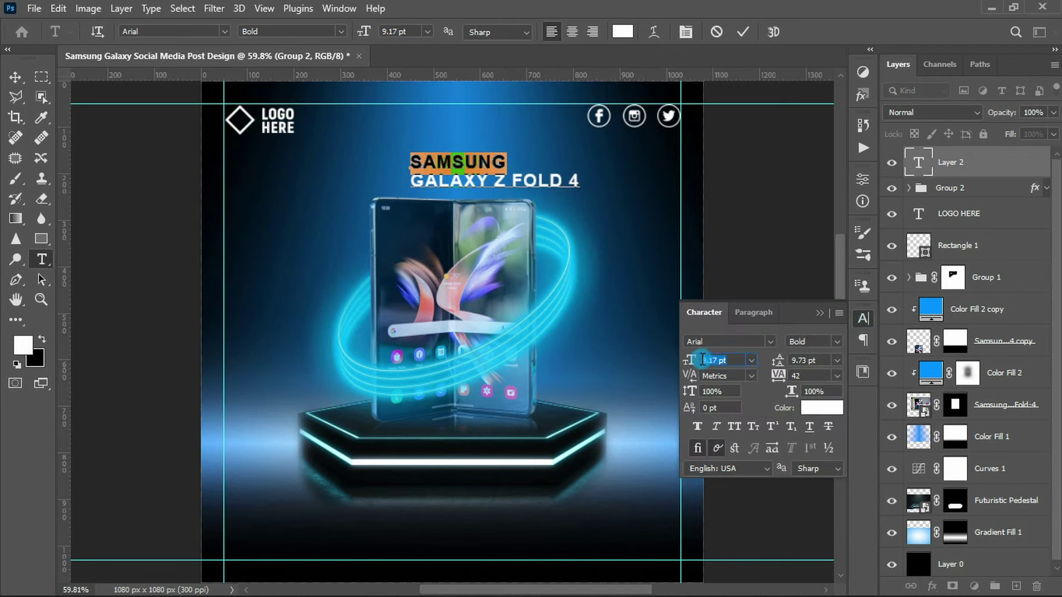
{"action": "left_click_drag", "start_coordinate": [689, 360], "coordinate": [694, 360]}
{"action": "type", "text": ".79"}
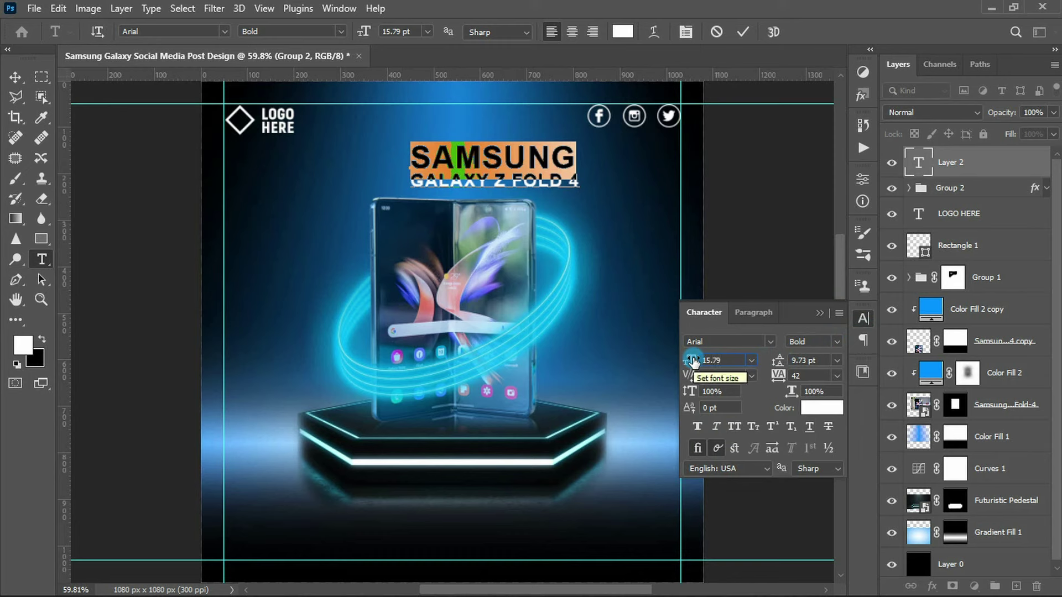
{"action": "key", "text": "Tab"}
{"action": "key", "text": "Tab"}
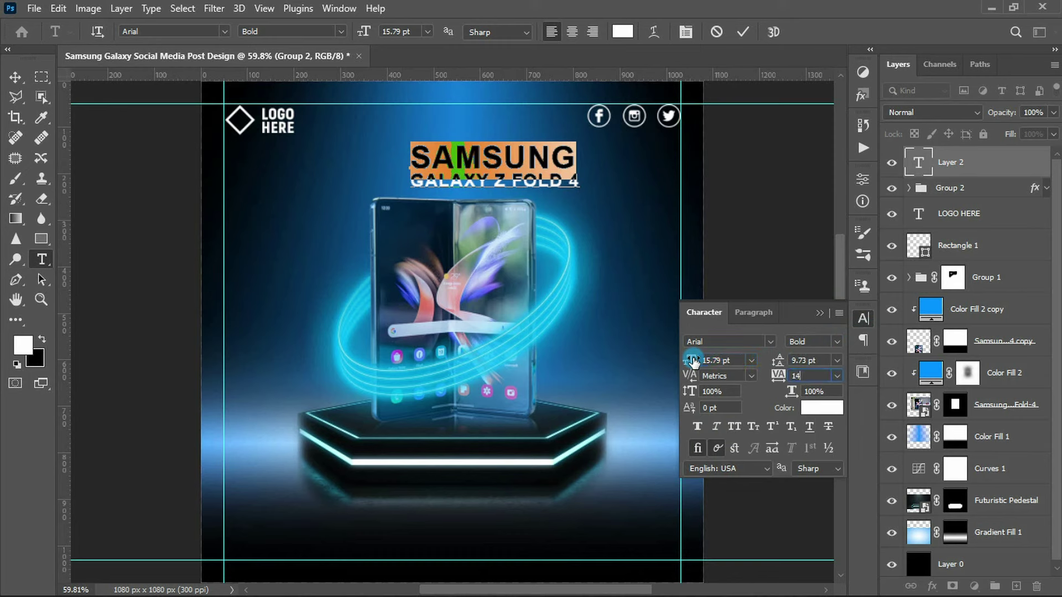
{"action": "type", "text": "15"}
{"action": "key", "text": "Return"}
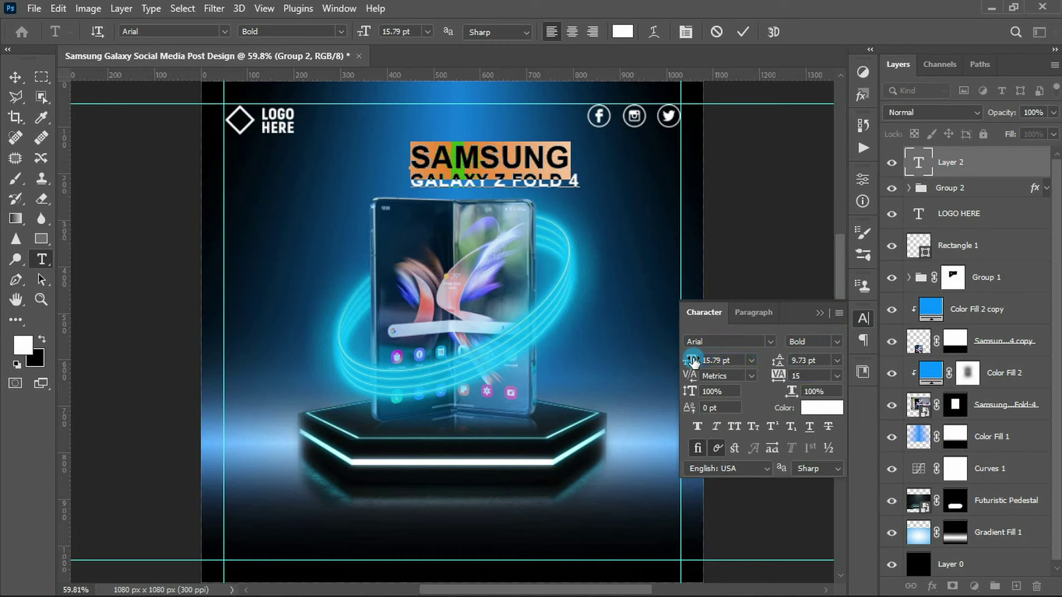
{"action": "double_click", "coordinate": [802, 375]}
{"action": "type", "text": "65"}
{"action": "key", "text": "Return"}
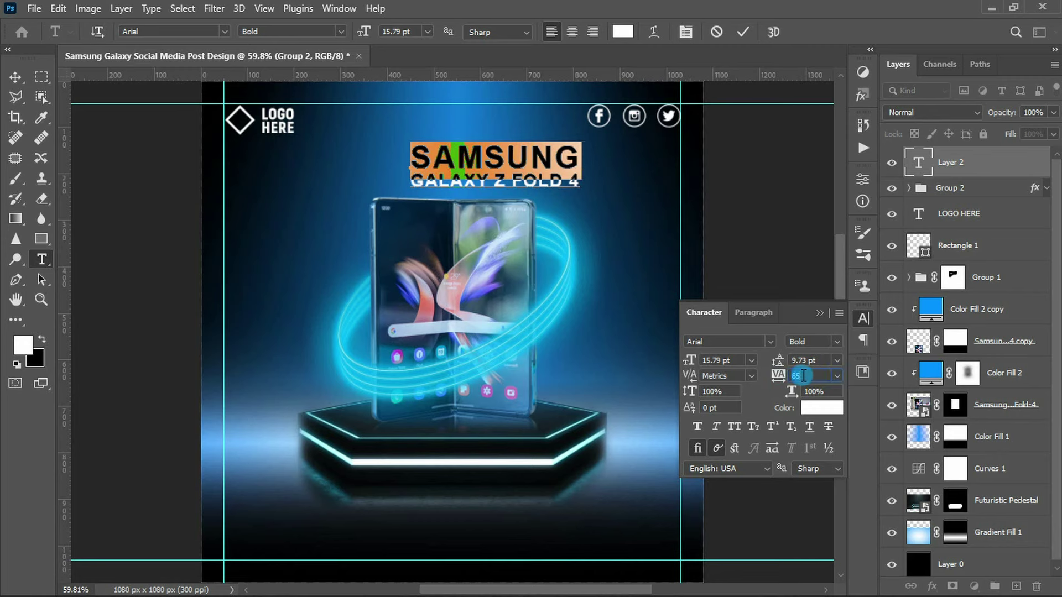
Commit the headline and centre it horizontally on the canvas
{"action": "left_click", "coordinate": [819, 313]}
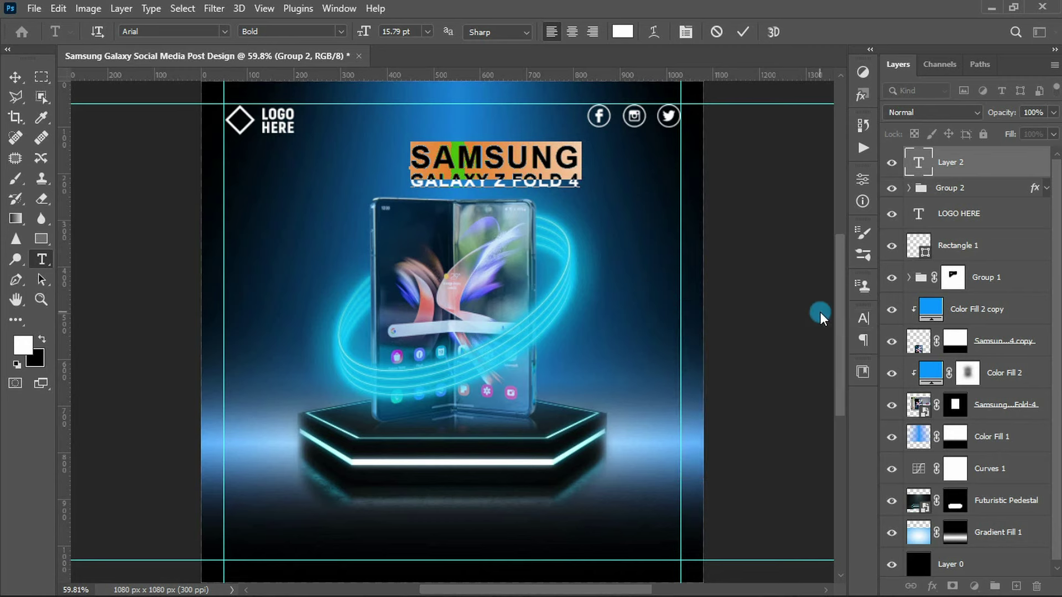
{"action": "left_click", "coordinate": [581, 166]}
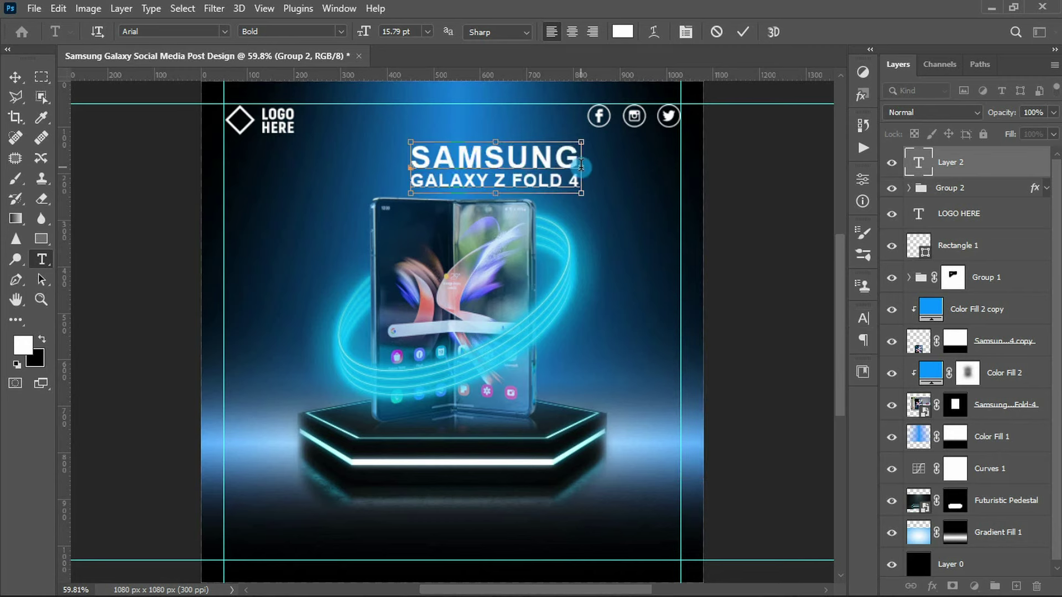
{"action": "key", "text": "ctrl+Return"}
{"action": "key", "text": "v"}
{"action": "key", "text": "ctrl+a"}
{"action": "left_click", "coordinate": [357, 29]}
{"action": "key", "text": "ctrl+d"}
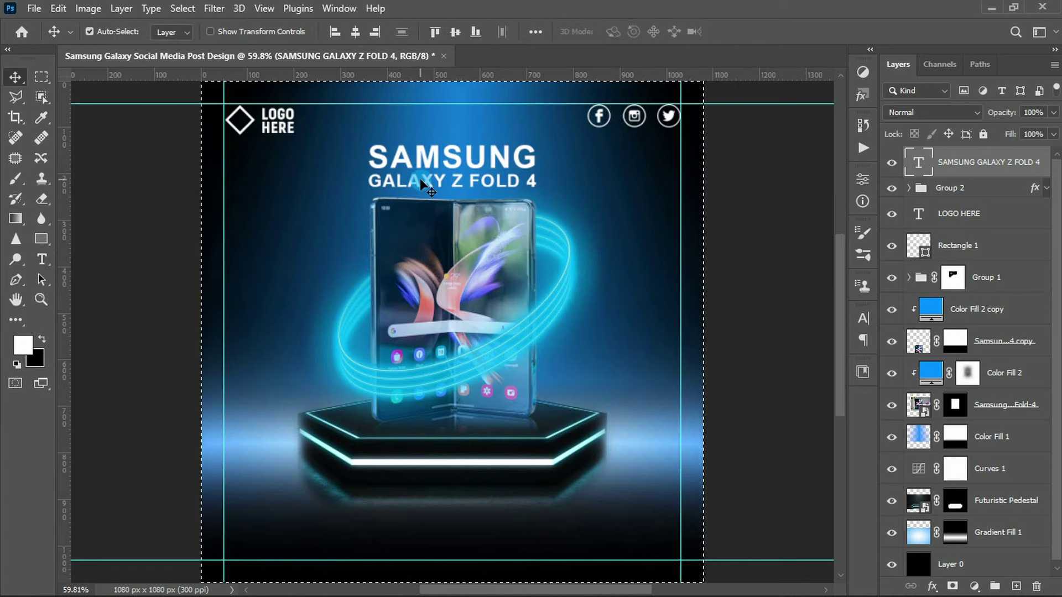
Raise the headline about 10 px and place a white handset icon at the bottom-left corner
{"action": "left_click_drag", "start_coordinate": [435, 158], "coordinate": [437, 148]}
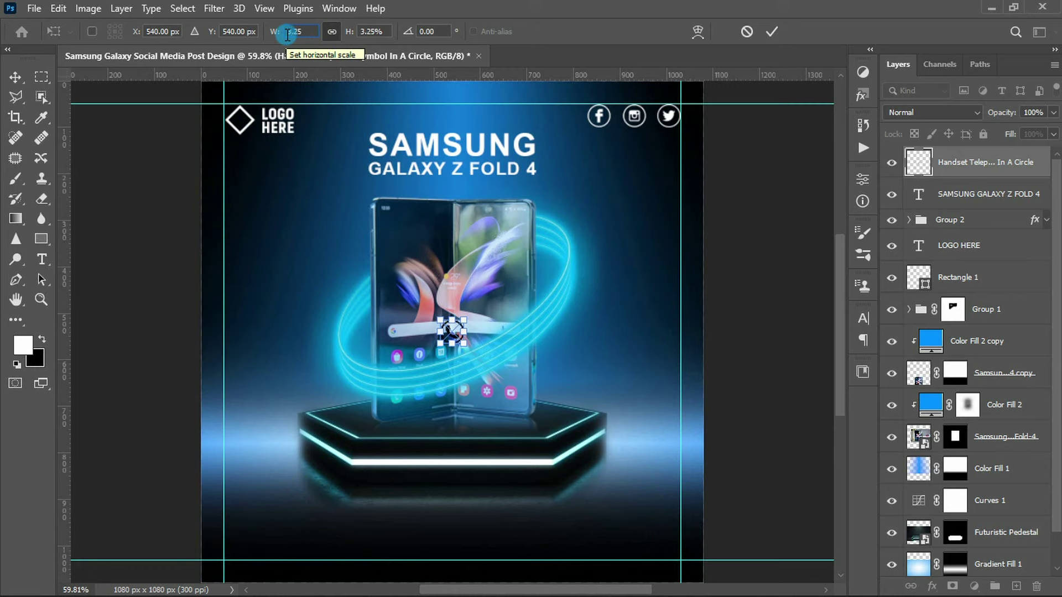
{"action": "key", "text": "Return"}
{"action": "left_click_drag", "start_coordinate": [1033, 220], "coordinate": [1020, 166]}
{"action": "left_click", "coordinate": [1046, 162]}
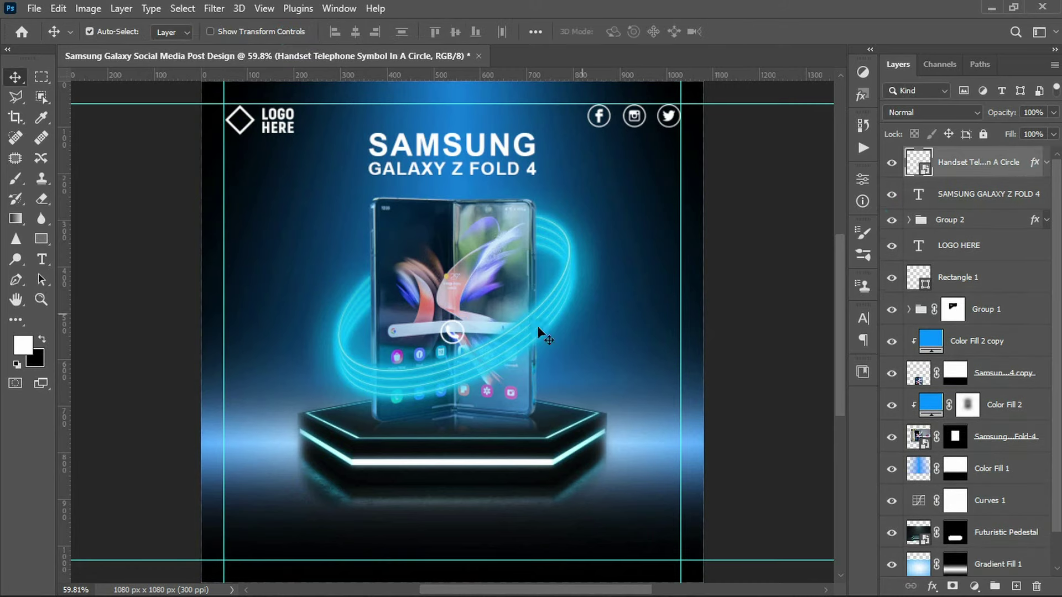
{"action": "left_click_drag", "start_coordinate": [452, 337], "coordinate": [235, 553]}
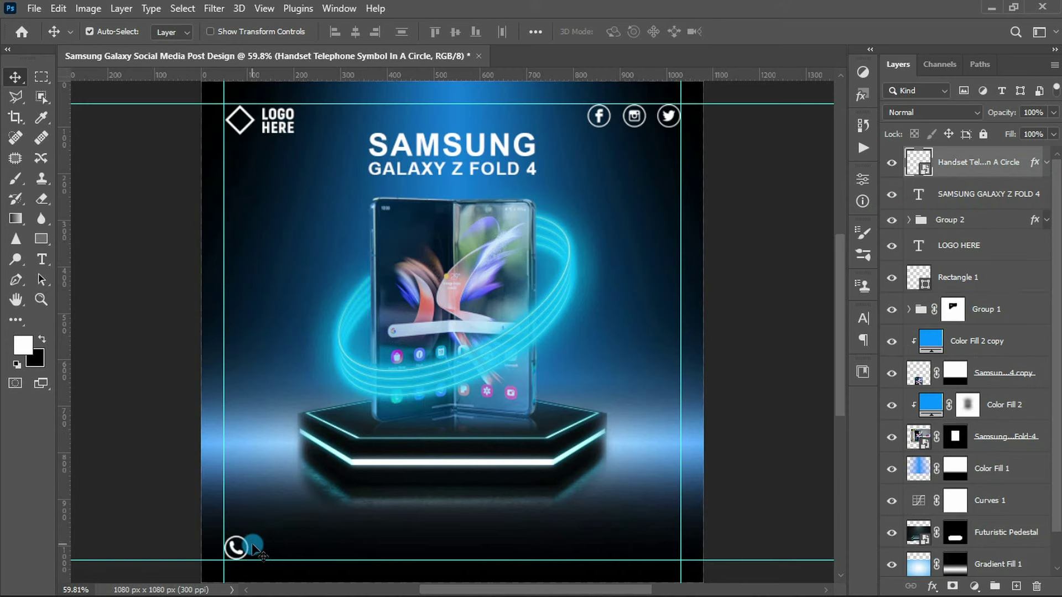
Start a text line beside the handset icon set in Akrobat at 8 pt with 8 pt leading
{"action": "key", "text": "t"}
{"action": "left_click", "coordinate": [296, 548]}
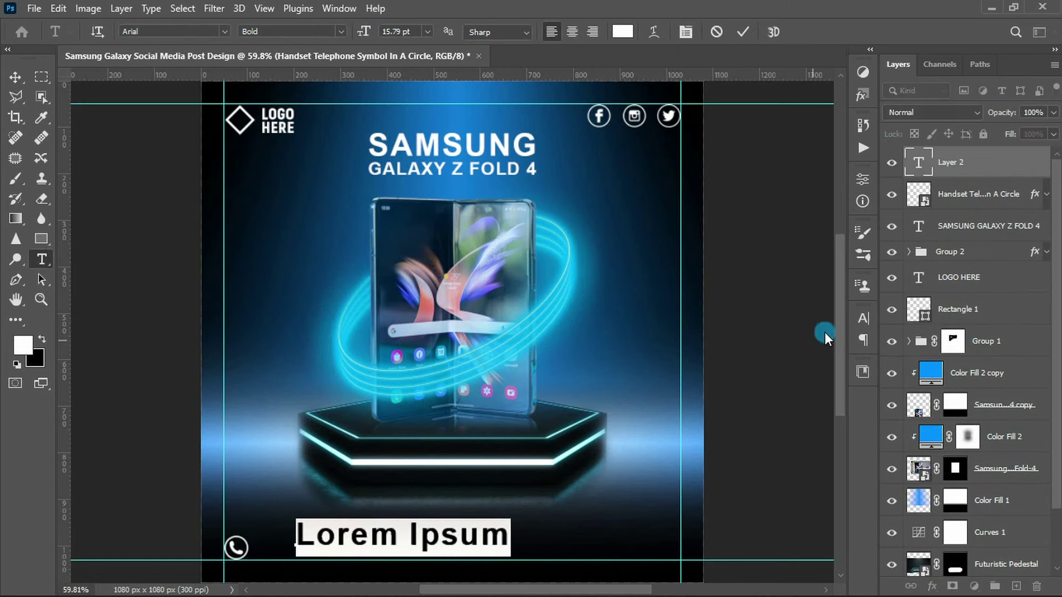
{"action": "left_click", "coordinate": [862, 318]}
{"action": "left_click", "coordinate": [770, 342]}
{"action": "left_click", "coordinate": [766, 156]}
{"action": "left_click", "coordinate": [716, 360]}
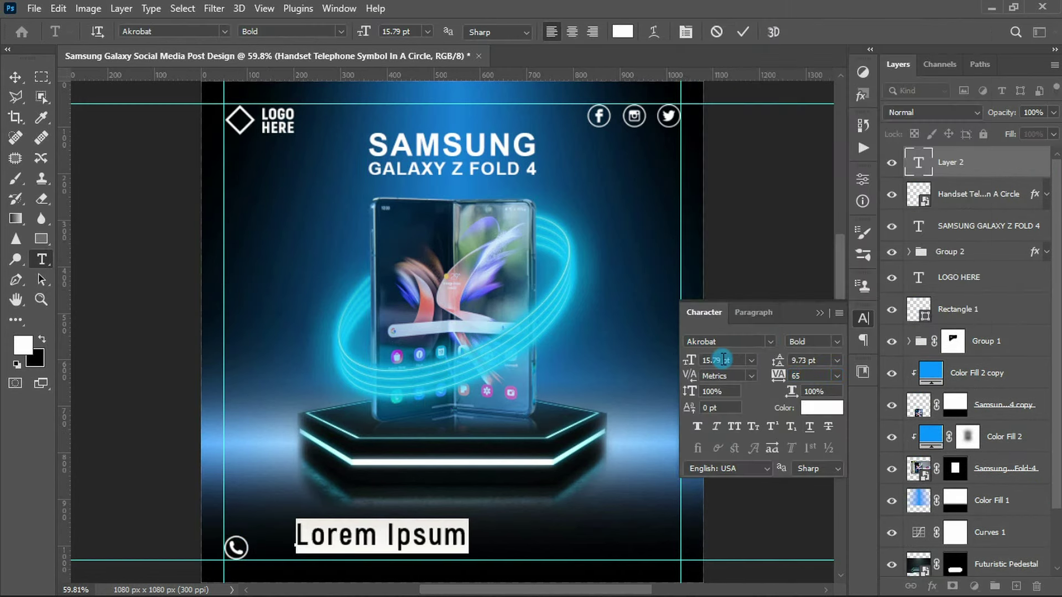
{"action": "key", "text": "Tab"}
{"action": "type", "text": "8"}
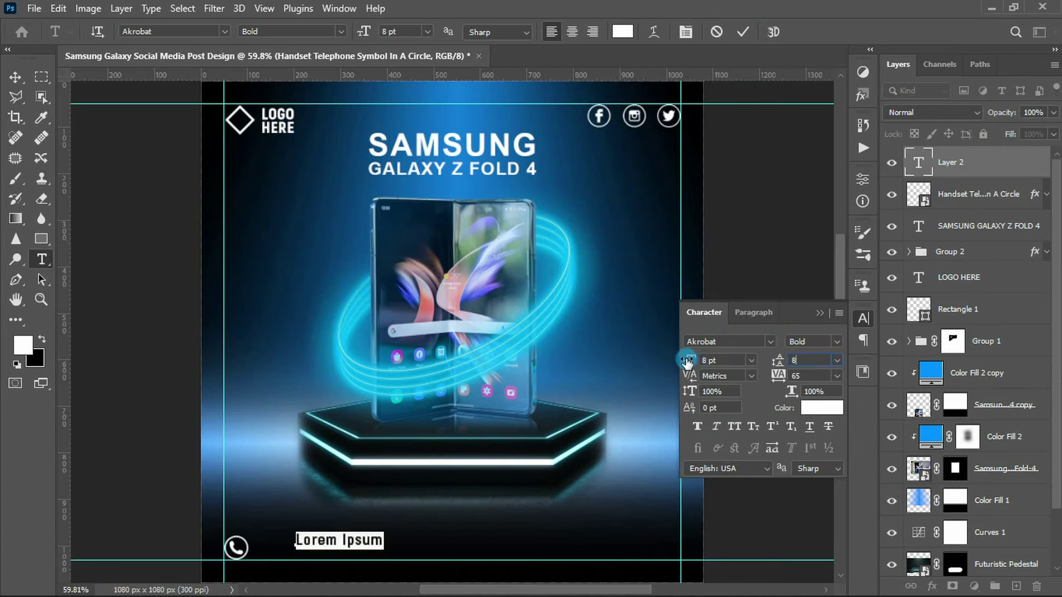
{"action": "key", "text": "Return"}
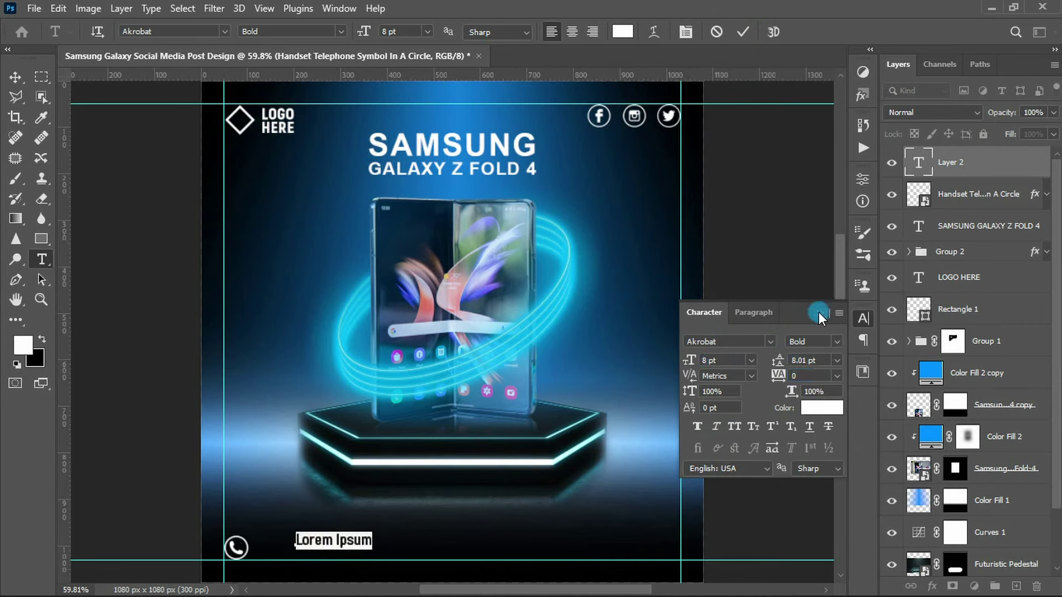
{"action": "left_click", "coordinate": [819, 313]}
Type +123 456 789 and position it next to the handset icon
{"action": "type", "text": "+123 456 789"}
{"action": "key", "text": "ctrl+Return"}
{"action": "key", "text": "v"}
{"action": "left_click_drag", "start_coordinate": [349, 545], "coordinate": [313, 554]}
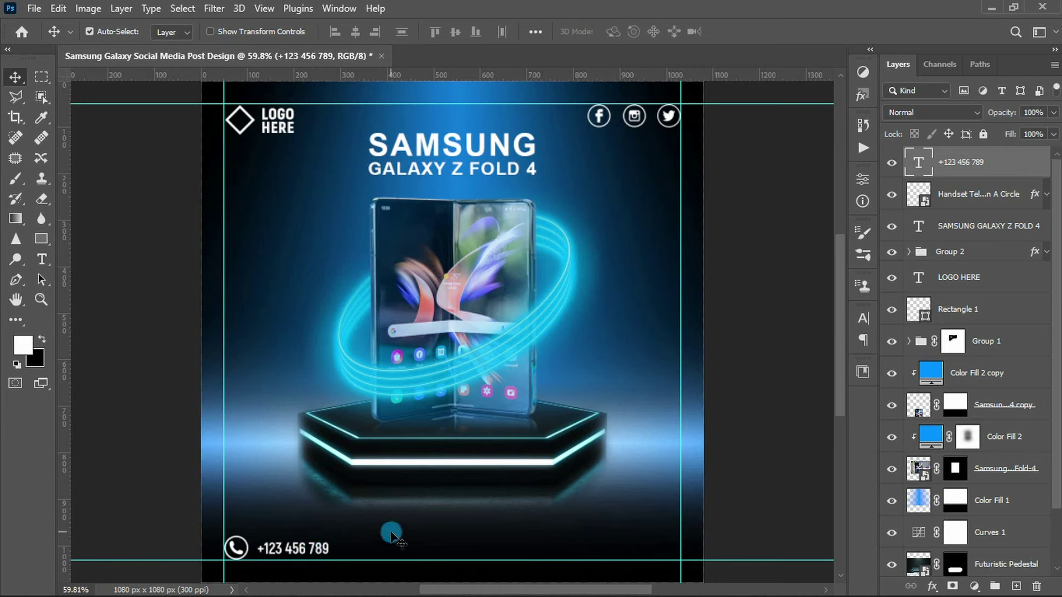
{"action": "left_click", "coordinate": [41, 239]}
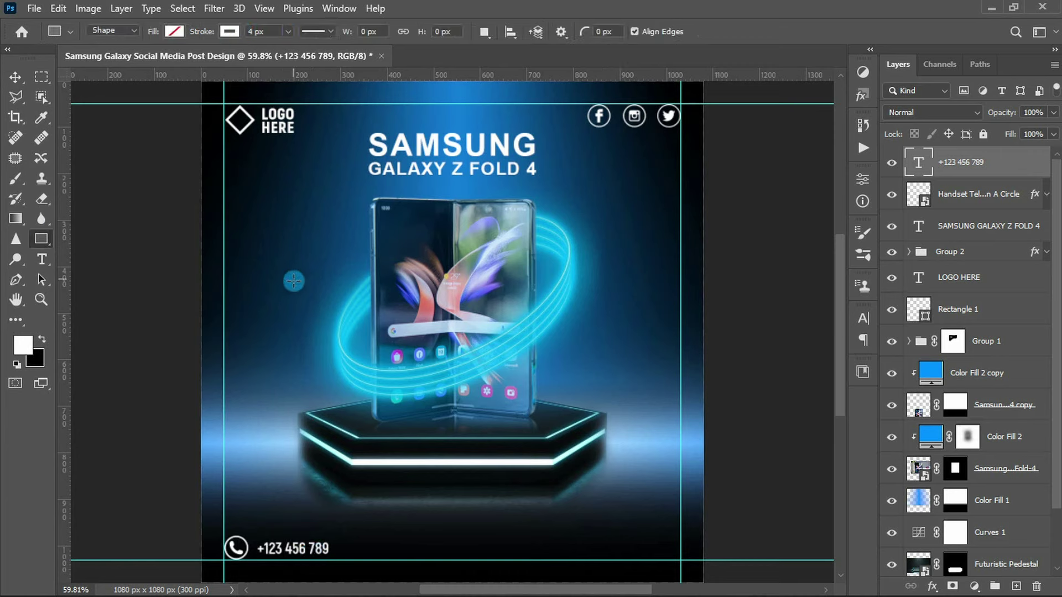
Create a 214 × 50 px rounded rectangle with 25 px corner radii
{"action": "left_click", "coordinate": [294, 281]}
{"action": "type", "text": "2"}
{"action": "key", "text": "Tab"}
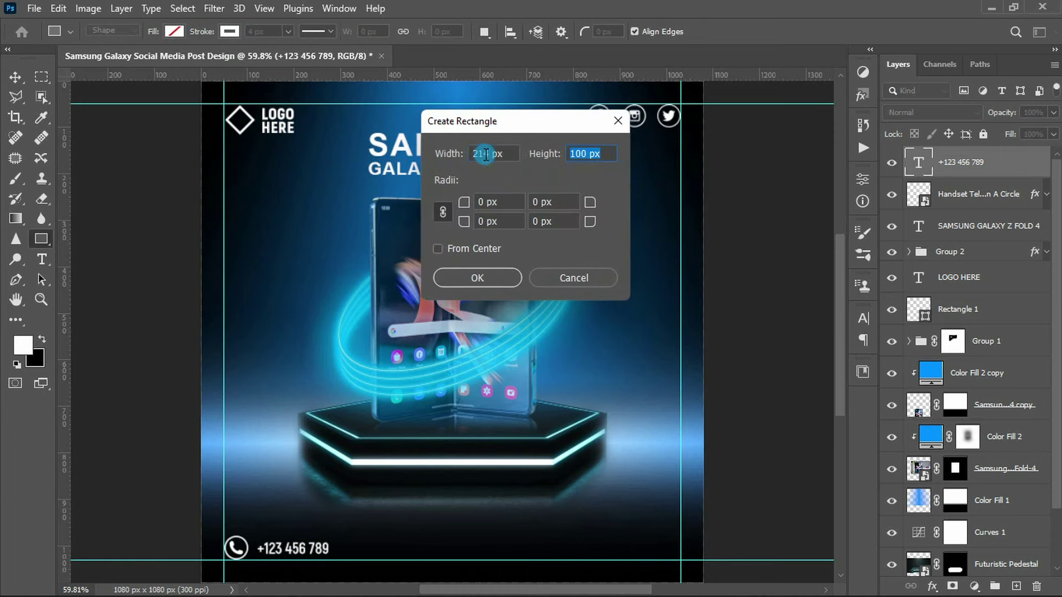
{"action": "type", "text": "50"}
{"action": "left_click", "coordinate": [485, 202]}
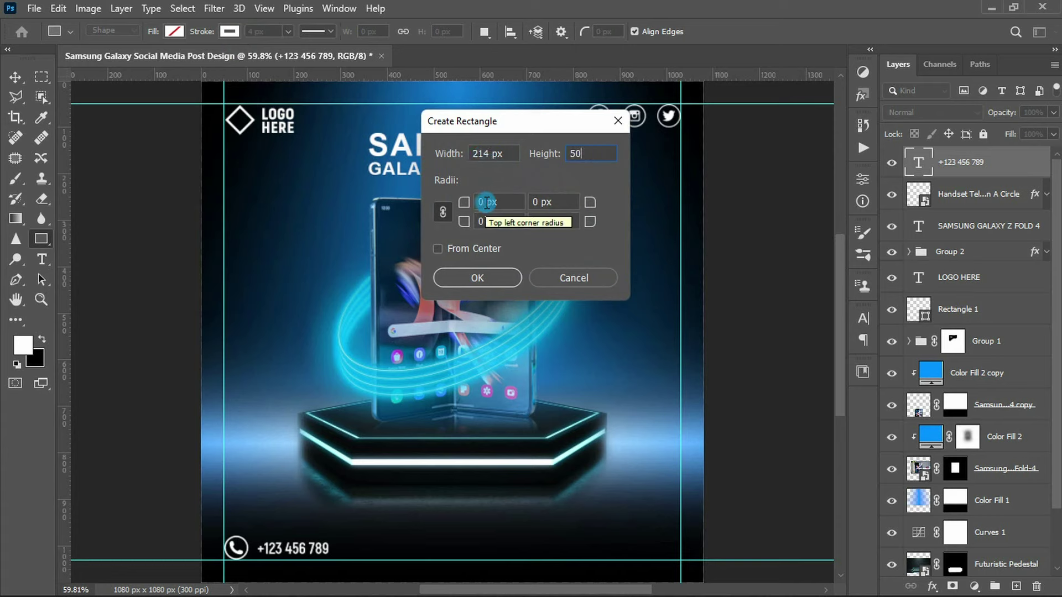
{"action": "type", "text": "25"}
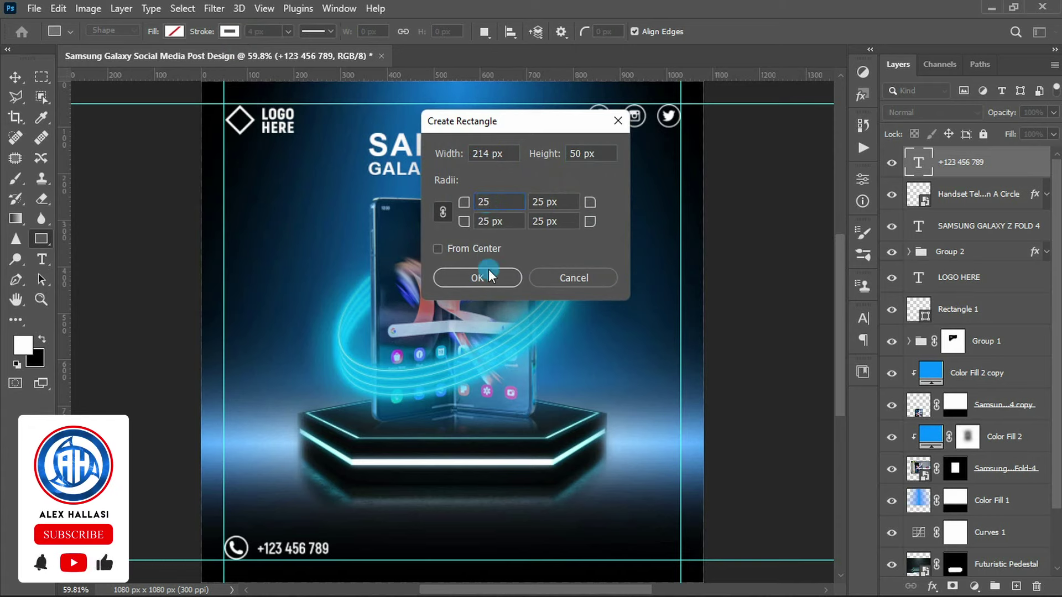
{"action": "left_click", "coordinate": [488, 276]}
{"action": "left_click", "coordinate": [808, 175]}
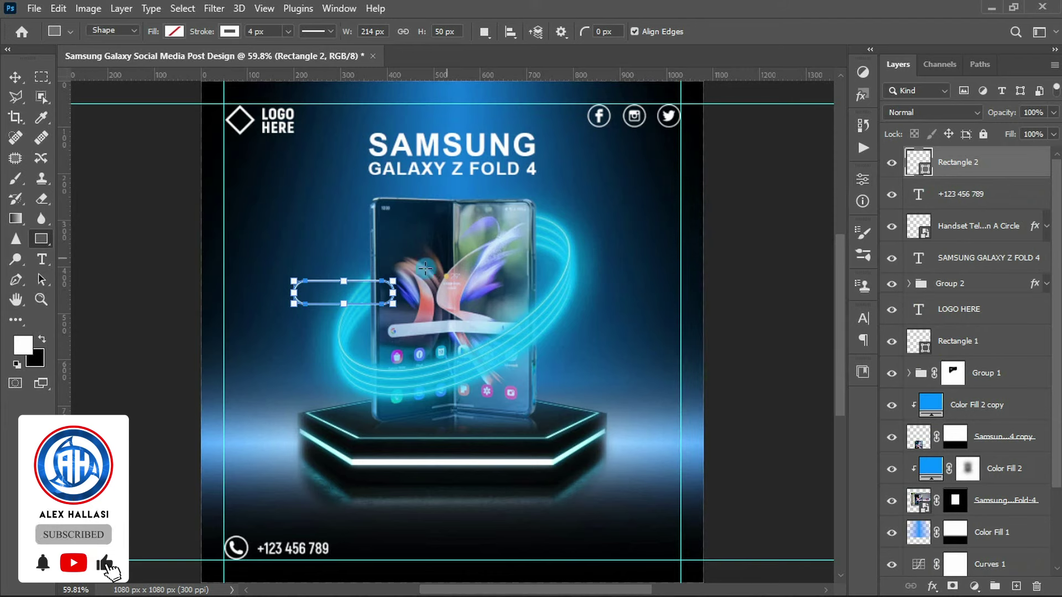
Centre the button horizontally and move it down to the bottom of the post
{"action": "key", "text": "v"}
{"action": "key", "text": "ctrl+a"}
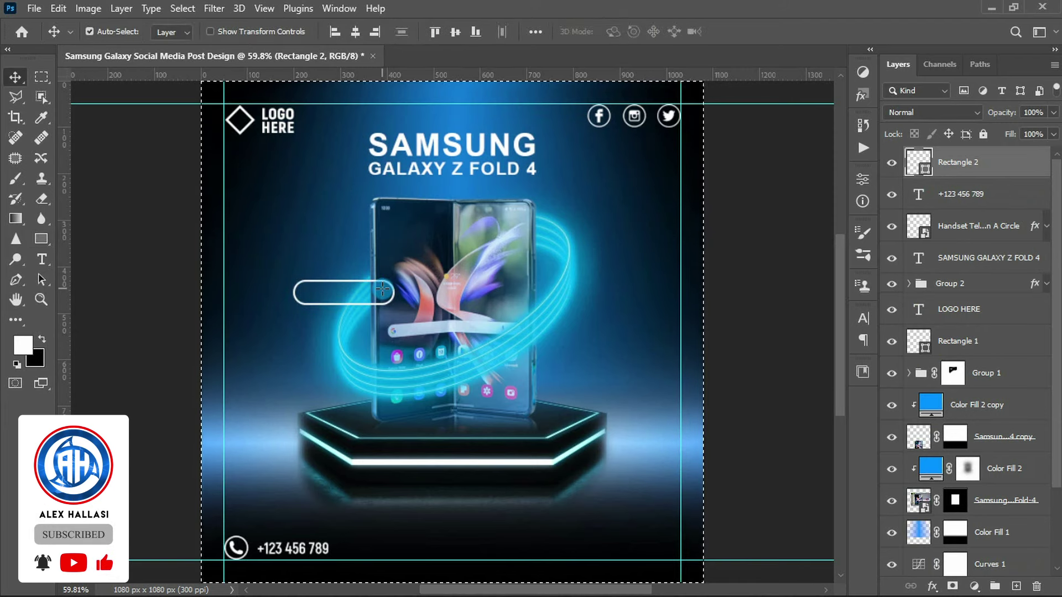
{"action": "left_click", "coordinate": [355, 32]}
{"action": "key", "text": "ctrl+d"}
{"action": "left_click_drag", "start_coordinate": [444, 302], "coordinate": [449, 537]}
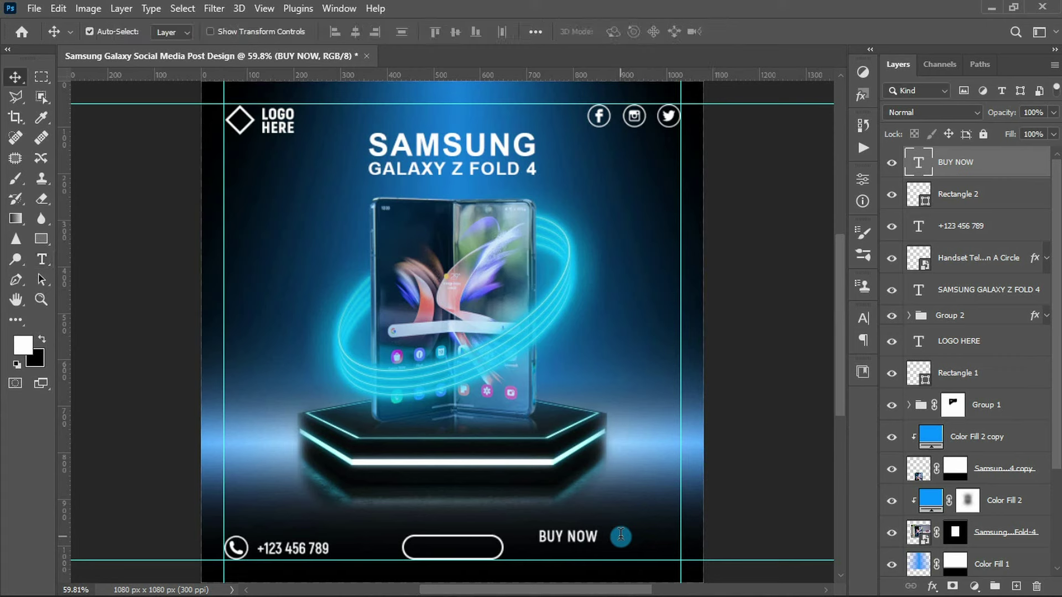
{"action": "left_click", "coordinate": [917, 196], "text": "ctrl"}
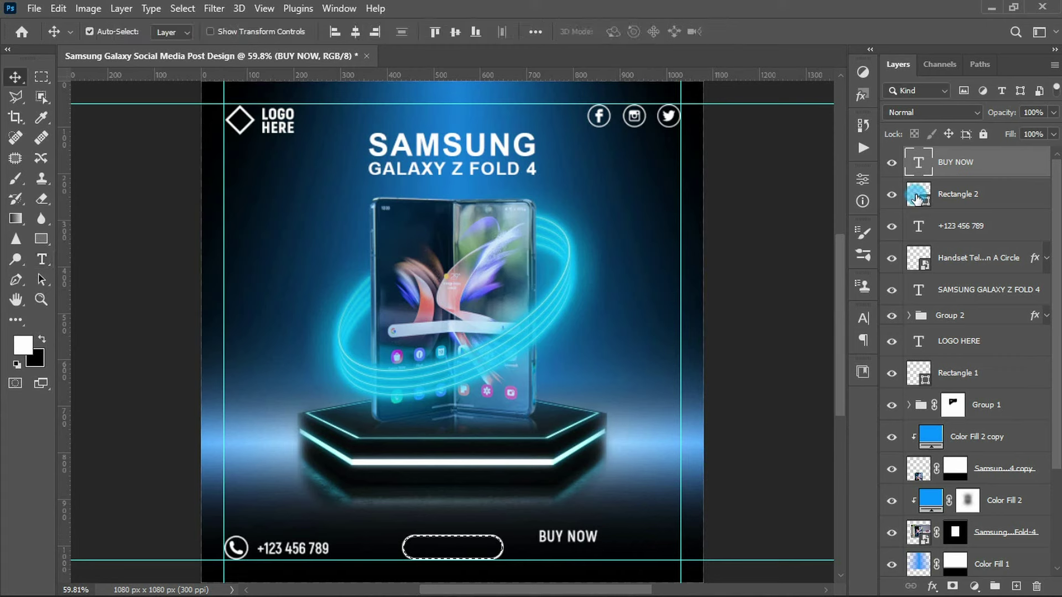
Centre BUY NOW horizontally and vertically inside the button
{"action": "left_click", "coordinate": [355, 31]}
{"action": "left_click", "coordinate": [456, 32]}
{"action": "key", "text": "ctrl+d"}
Place the globe image at 2.48% with a white Color Overlay at the bottom right
{"action": "left_click", "coordinate": [293, 31]}
{"action": "type", "text": "2.48"}
{"action": "key", "text": "Return"}
{"action": "key", "text": "Return"}
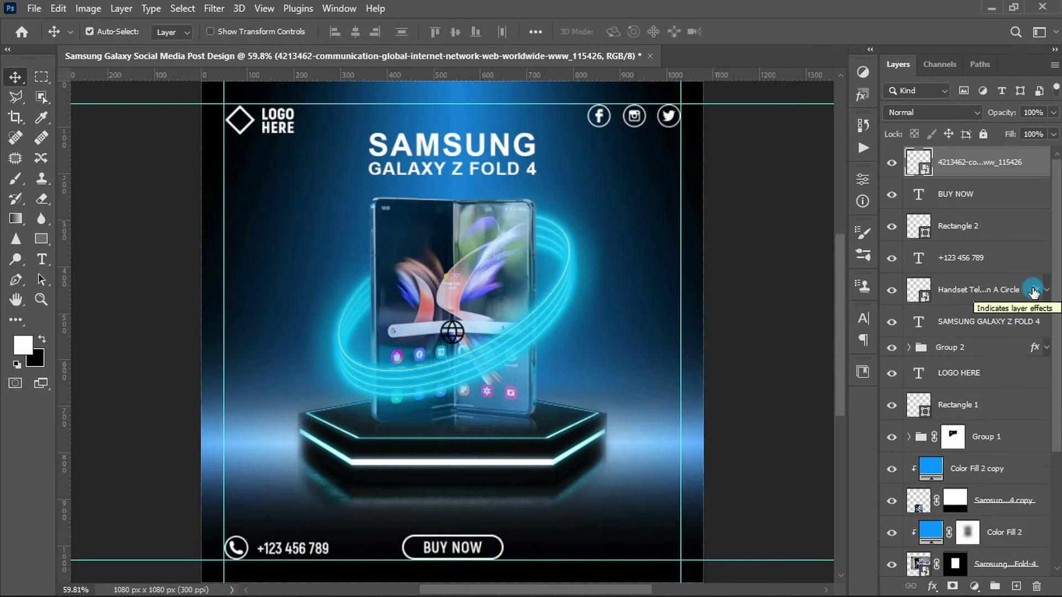
{"action": "left_click_drag", "start_coordinate": [1015, 188], "coordinate": [1012, 162]}
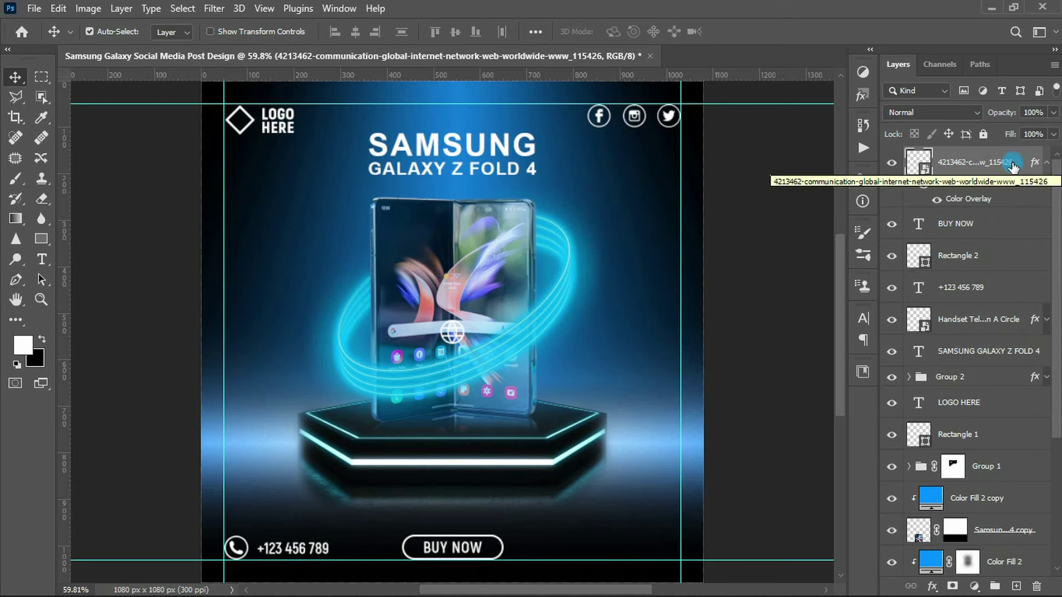
{"action": "left_click", "coordinate": [1045, 163]}
{"action": "mouse_move", "coordinate": [454, 346]}
{"action": "left_mouse_down"}
{"action": "mouse_move", "coordinate": [573, 551]}
{"action": "mouse_move", "coordinate": [566, 555]}
{"action": "left_mouse_up"}
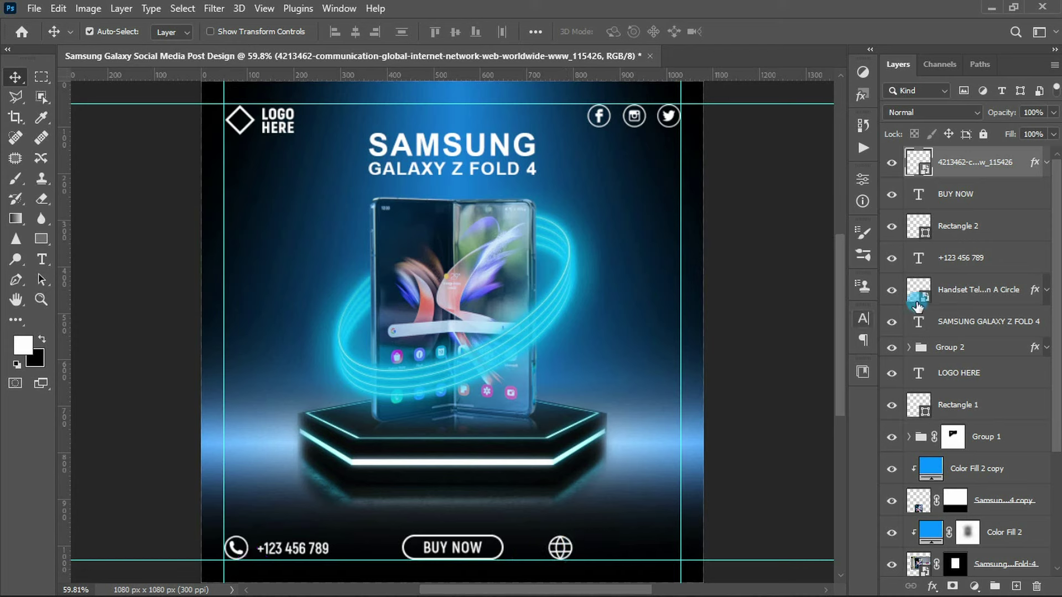
{"action": "left_click", "coordinate": [975, 265]}
{"action": "key", "text": "ctrl+j"}
{"action": "left_click_drag", "start_coordinate": [973, 260], "coordinate": [965, 154]}
{"action": "left_click_drag", "start_coordinate": [316, 550], "coordinate": [661, 555]}
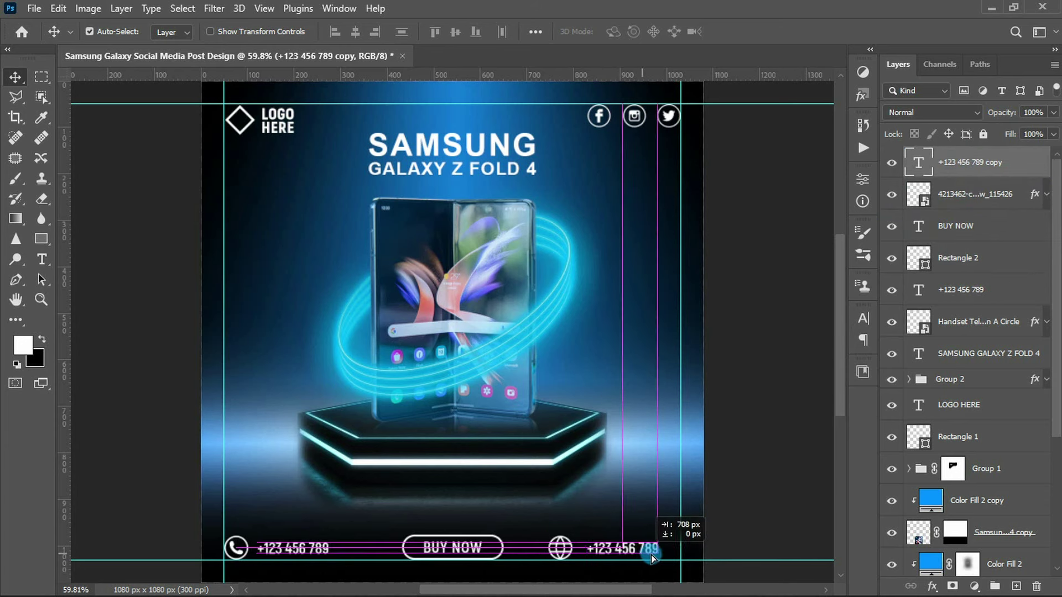
{"action": "double_click", "coordinate": [660, 553]}
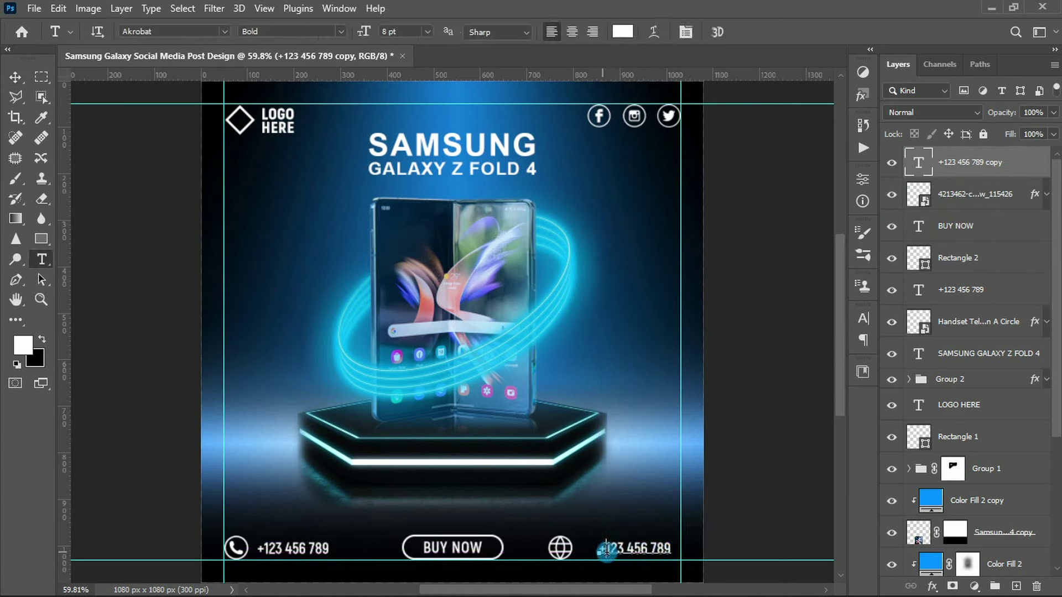
{"action": "type", "text": "w.website.com"}
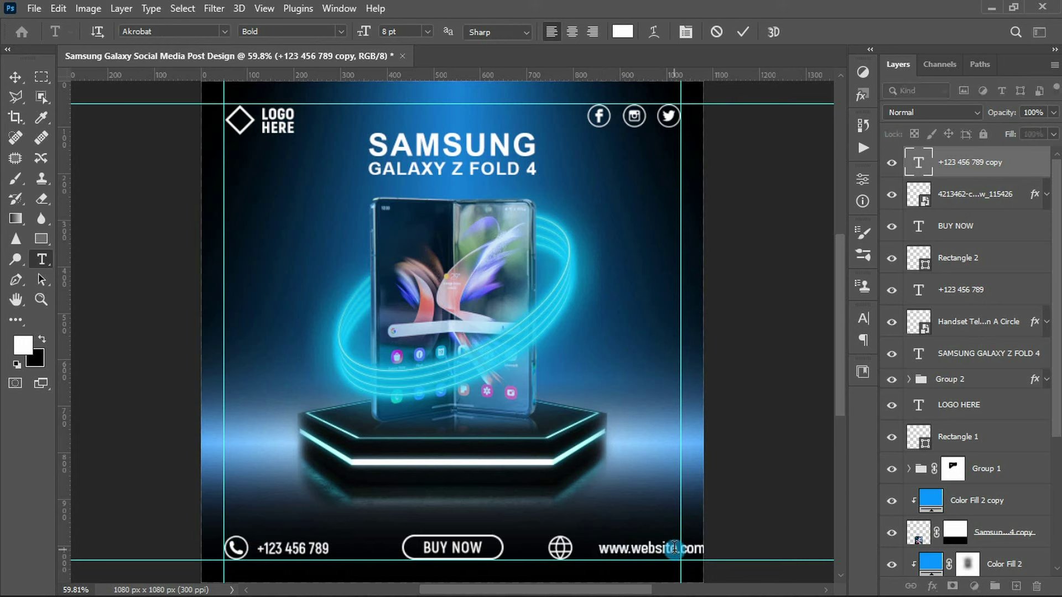
{"action": "key", "text": "ctrl+Return"}
{"action": "key", "text": "v"}
{"action": "left_click_drag", "start_coordinate": [667, 551], "coordinate": [643, 550]}
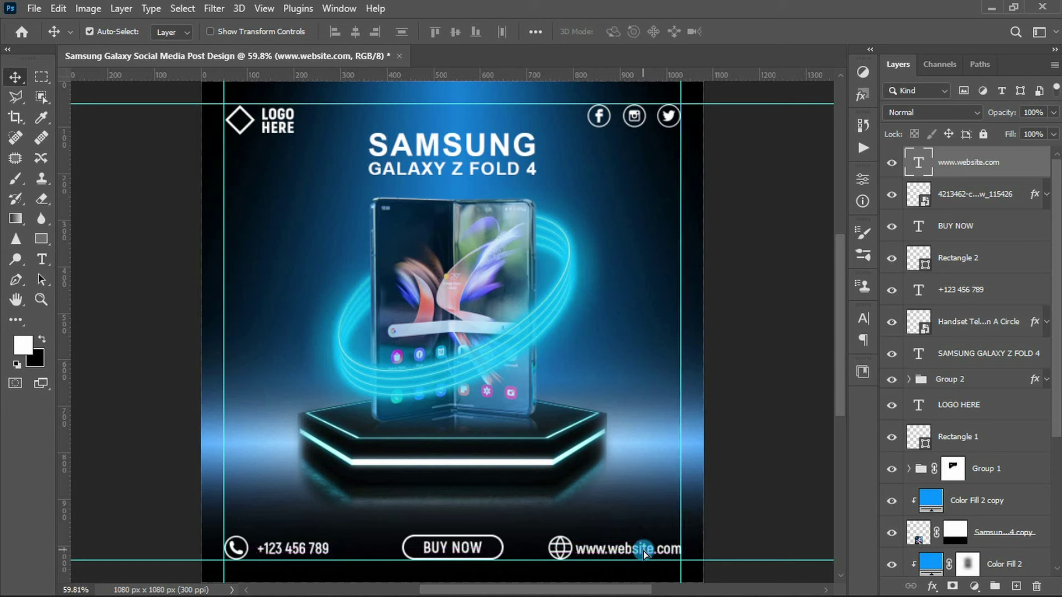
{"action": "left_click", "coordinate": [563, 553]}
{"action": "left_click_drag", "start_coordinate": [563, 554], "coordinate": [559, 554]}
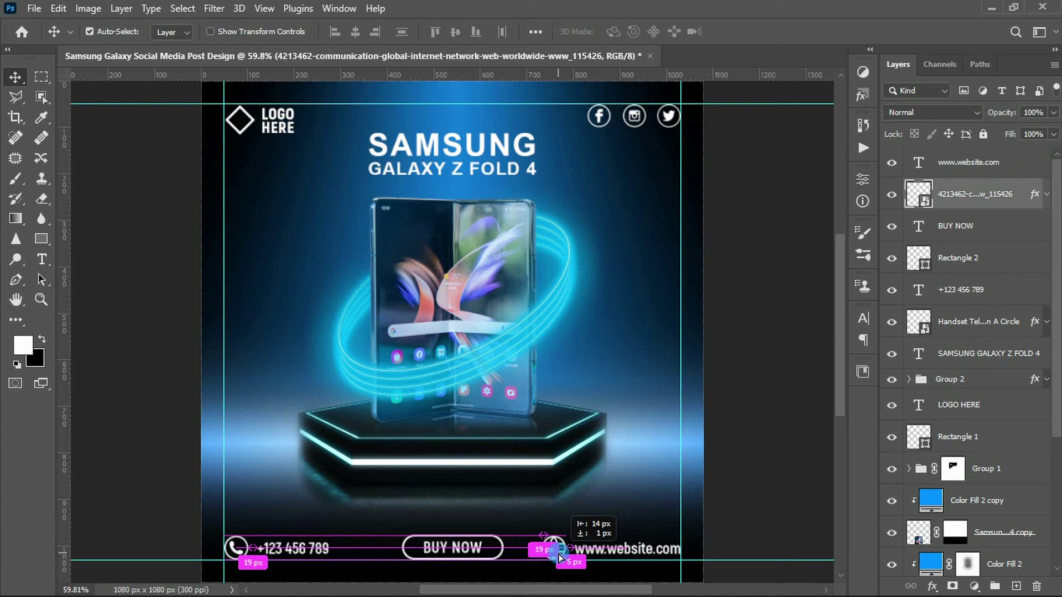
{"action": "left_click_drag", "start_coordinate": [558, 554], "coordinate": [559, 554]}
{"action": "left_click", "coordinate": [933, 162]}
{"action": "left_click", "coordinate": [598, 558]}
{"action": "key", "text": "ctrl+t"}
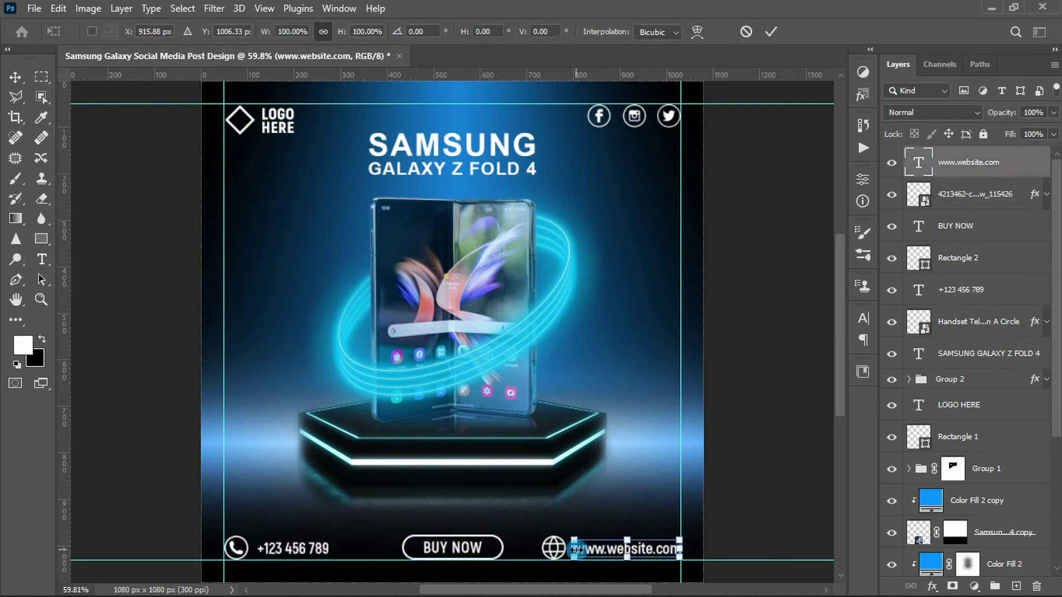
{"action": "left_click_drag", "start_coordinate": [573, 549], "coordinate": [598, 549]}
{"action": "key", "text": "Return"}
{"action": "left_click_drag", "start_coordinate": [553, 558], "coordinate": [576, 559]}
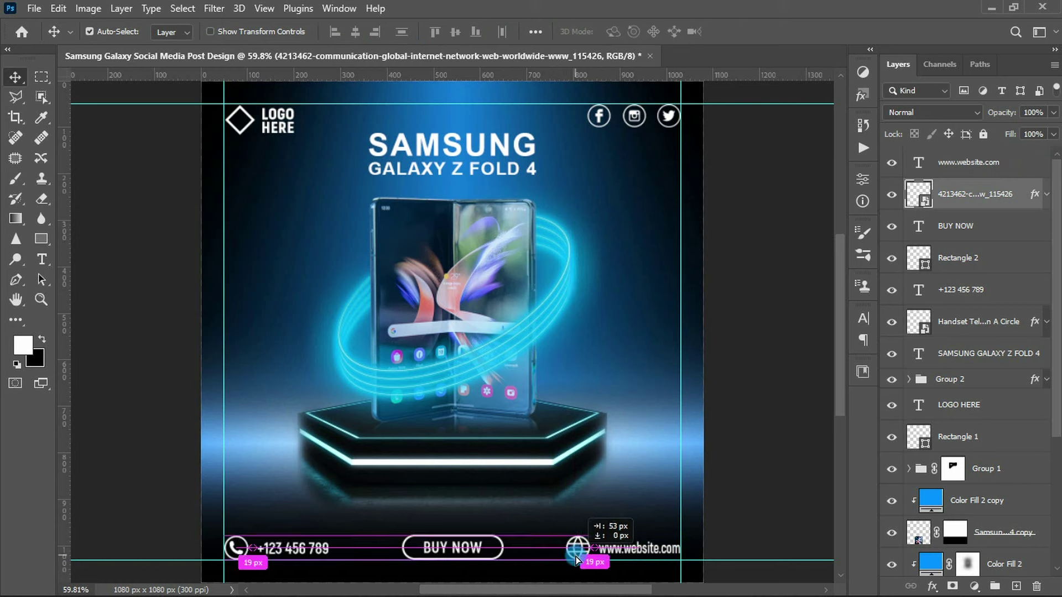
{"action": "left_click", "coordinate": [967, 164]}
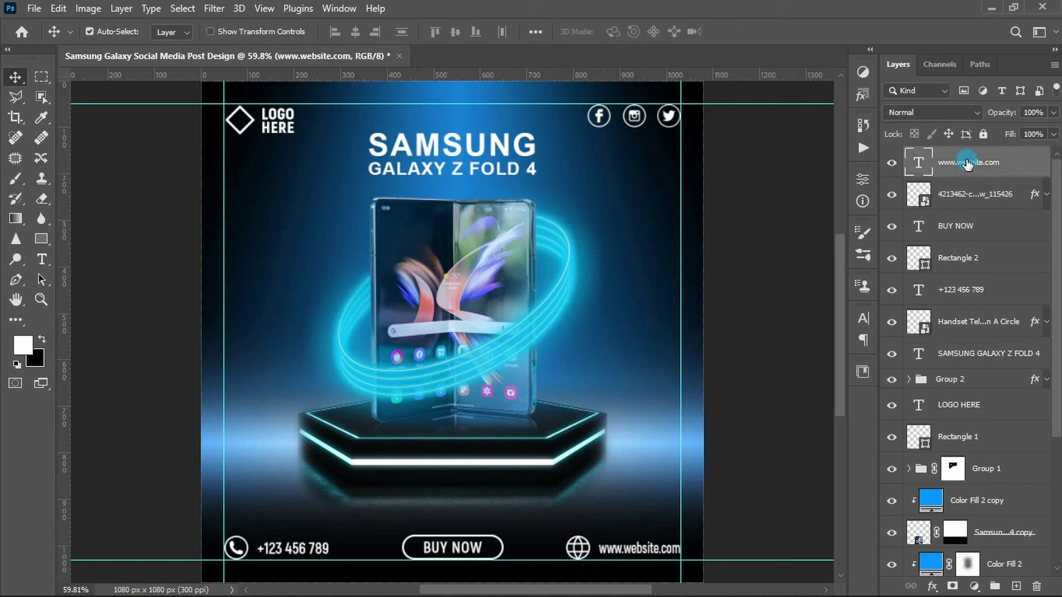
{"action": "scroll", "coordinate": [559, 340], "scroll_direction": "down", "scroll_amount": 1}
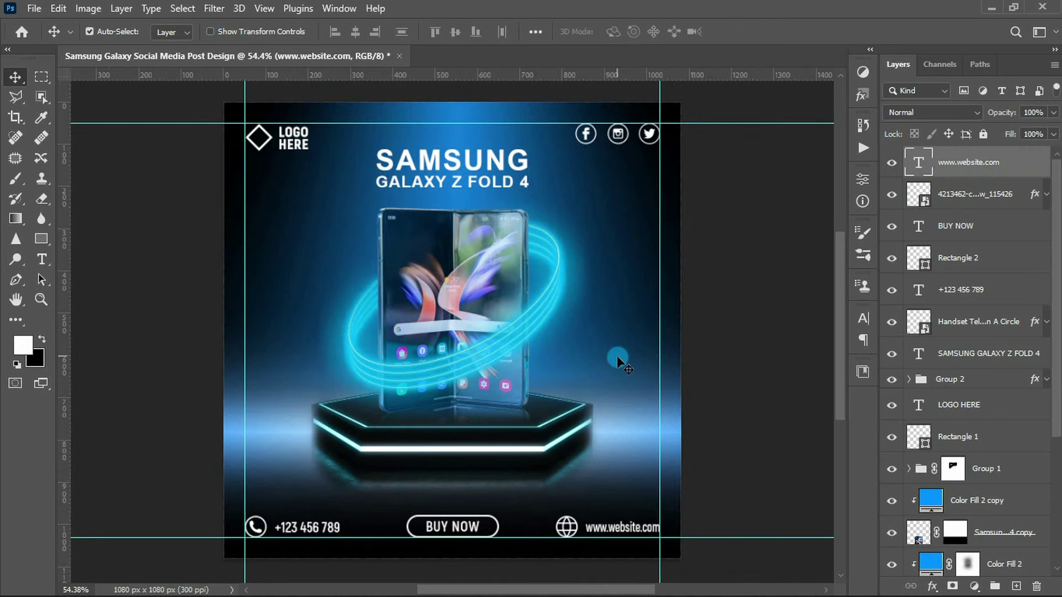